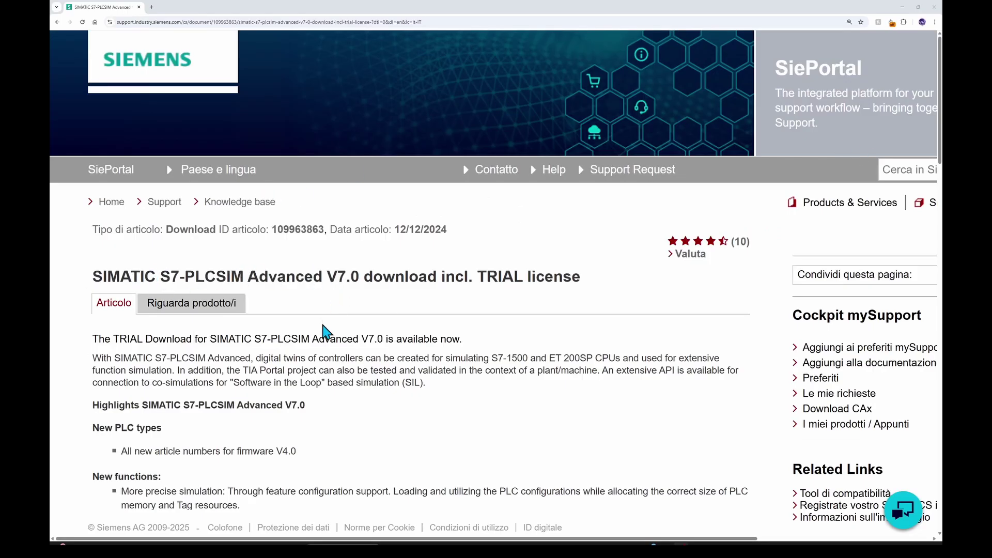
Review the hardware requirements on the SIMATIC S7-PLCSIM Advanced V7.0 trial download page and check the browser's downloads.
scroll(353, 331, "down", 3)
scroll(355, 331, "down", 7)
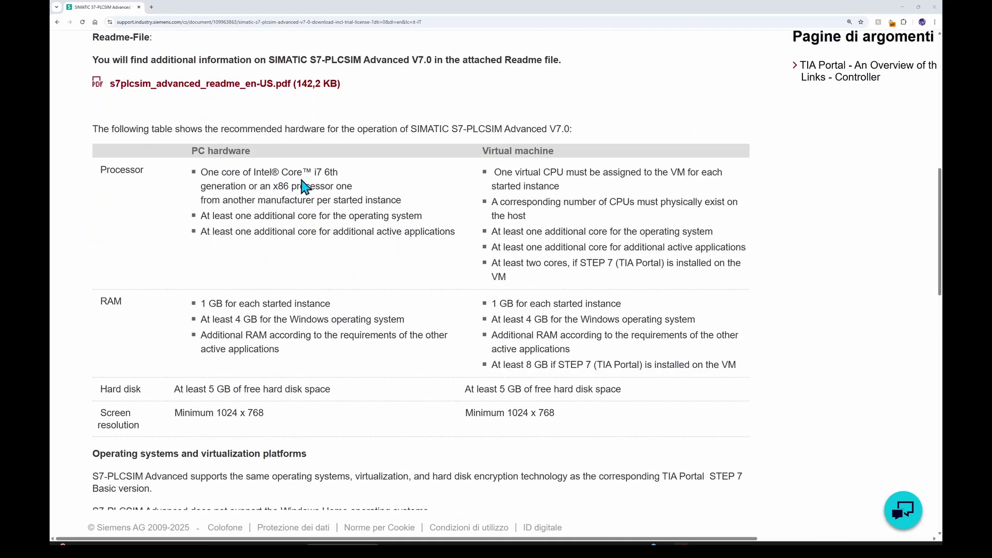
scroll(419, 289, "down", 9)
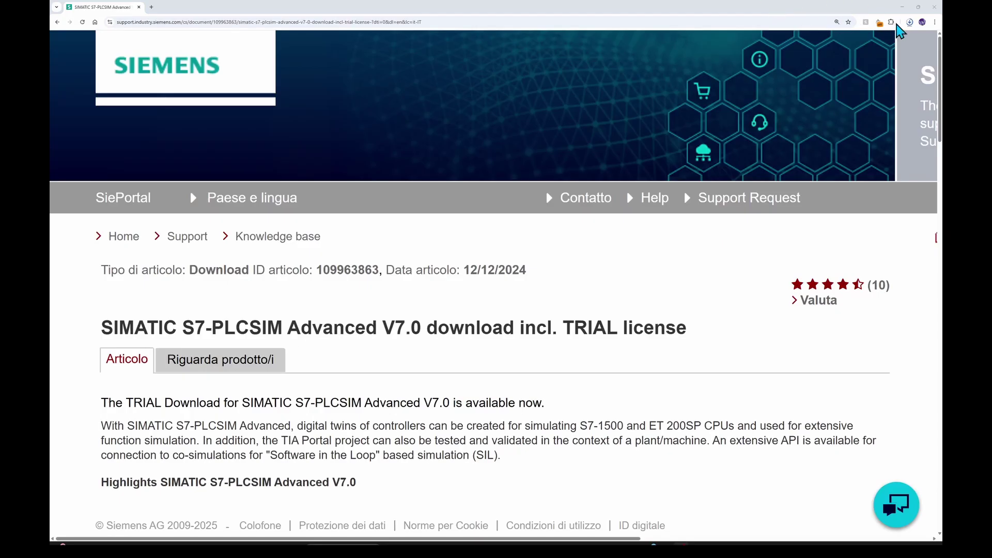
left_click(909, 23)
mouse_move(872, 57)
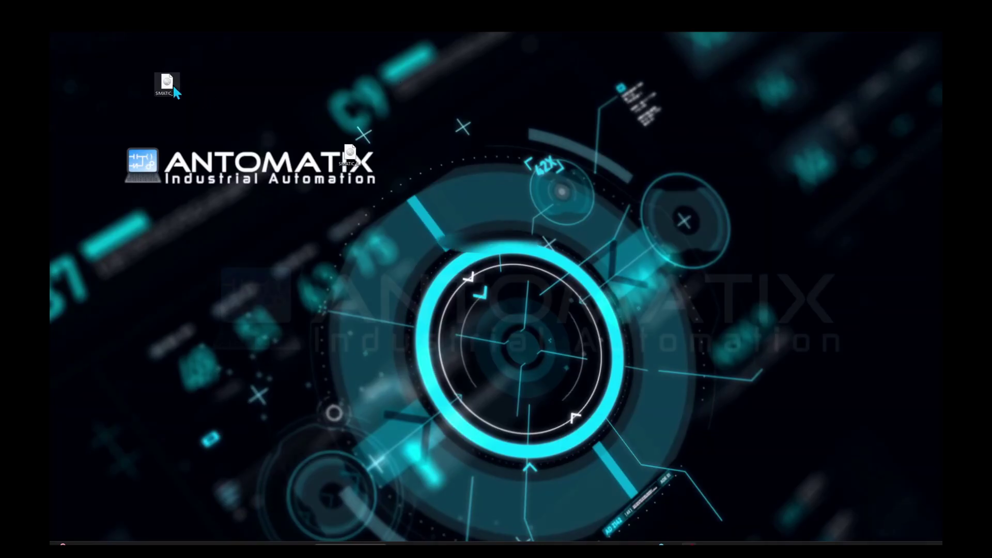
Mount the SIMATIC_S7-PLCSIM_Advanced_V7.iso disc image from the desktop and run Start.exe from it.
double_click(167, 85)
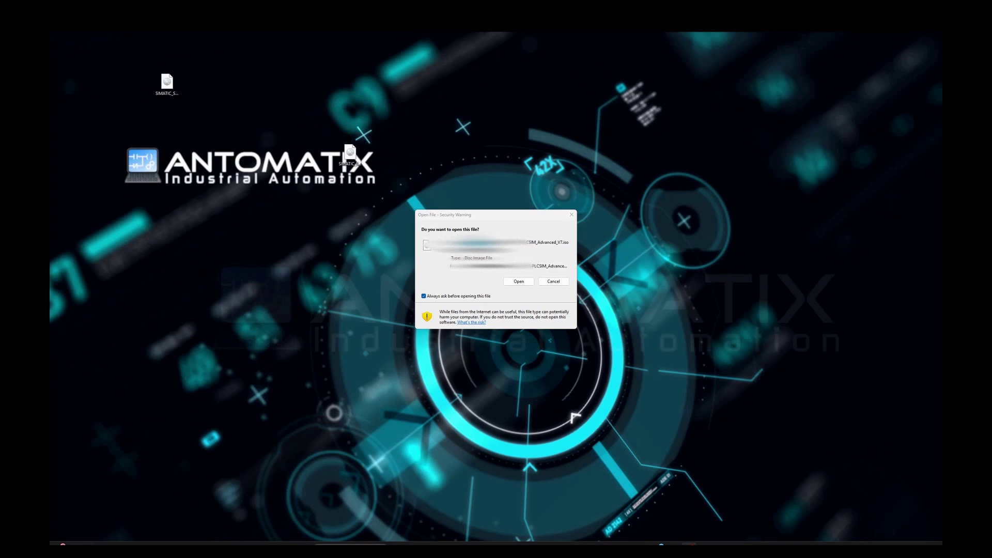
left_click(519, 281)
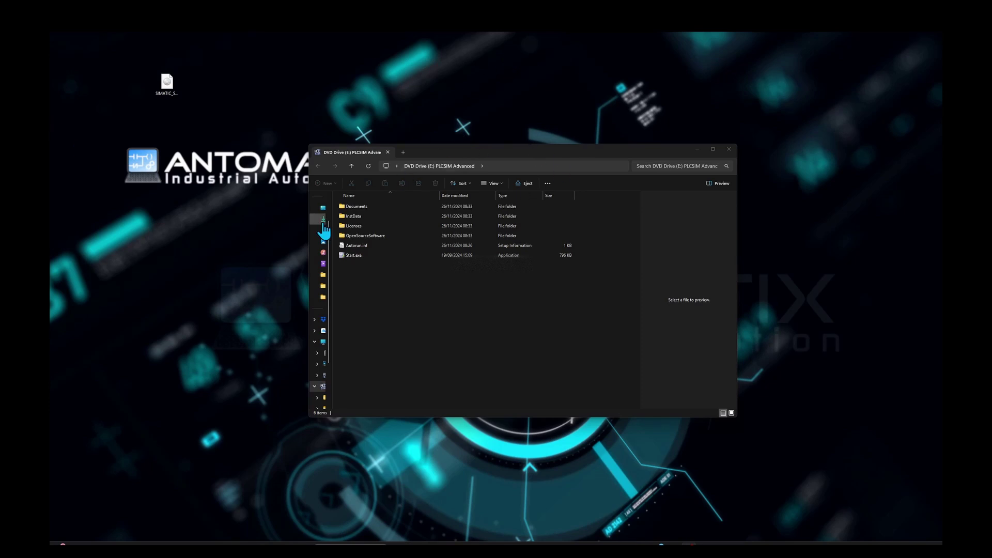
left_click(361, 256)
double_click(365, 255)
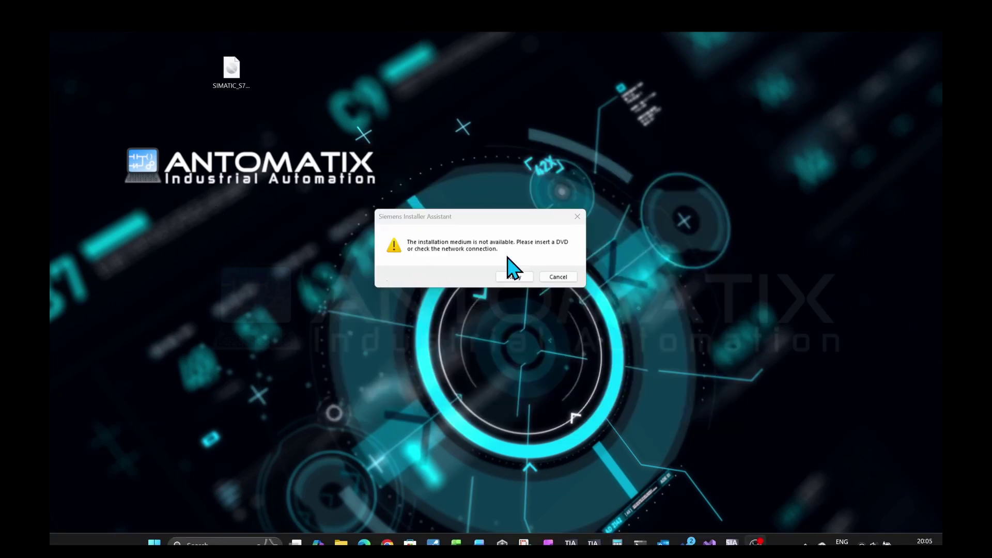
Remount the SIMATIC_S7-PLCSIM_Advanced_V7.iso image, retry the Siemens Installer Assistant's search for the installation medium, and close the drive's file window.
double_click(233, 61)
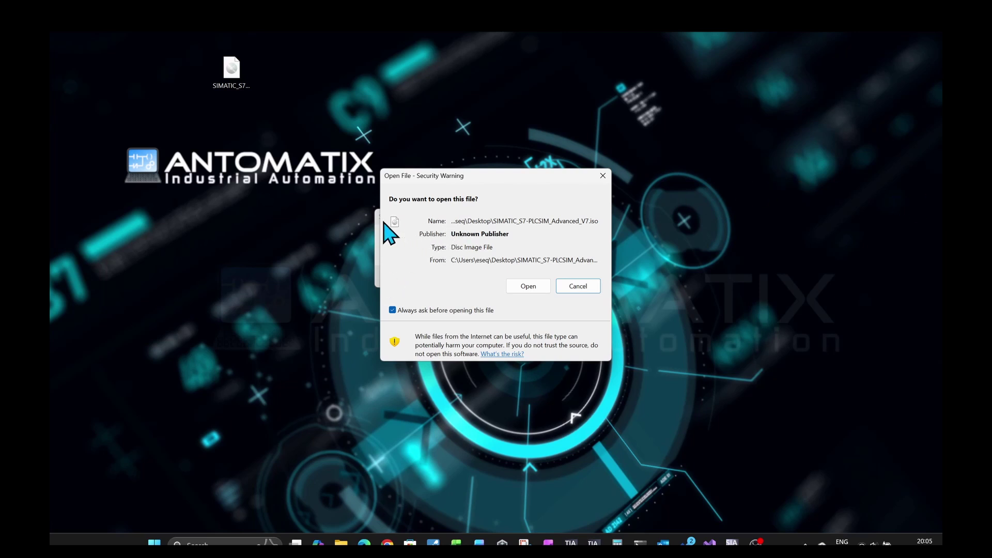
left_click(524, 286)
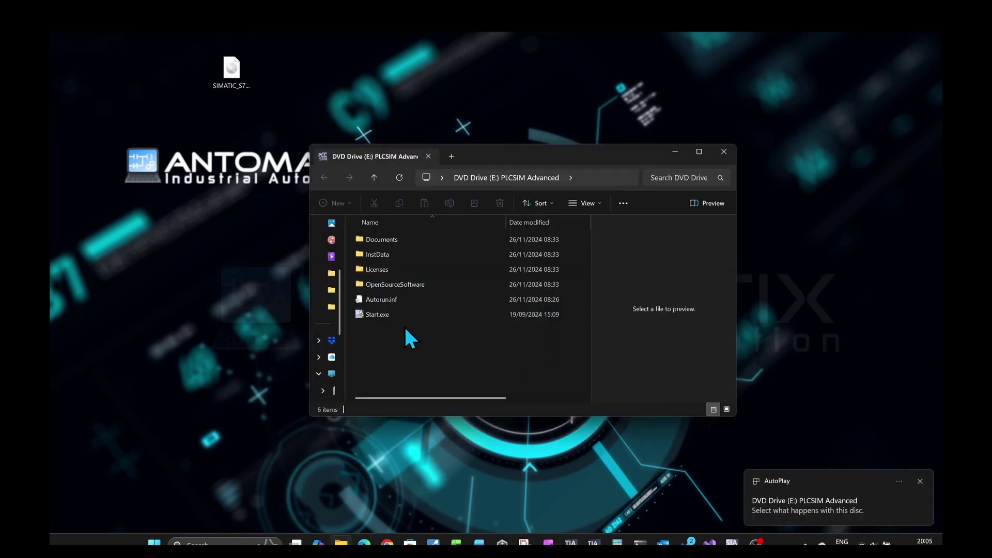
left_click_drag(622, 149, 344, 87)
left_click(514, 276)
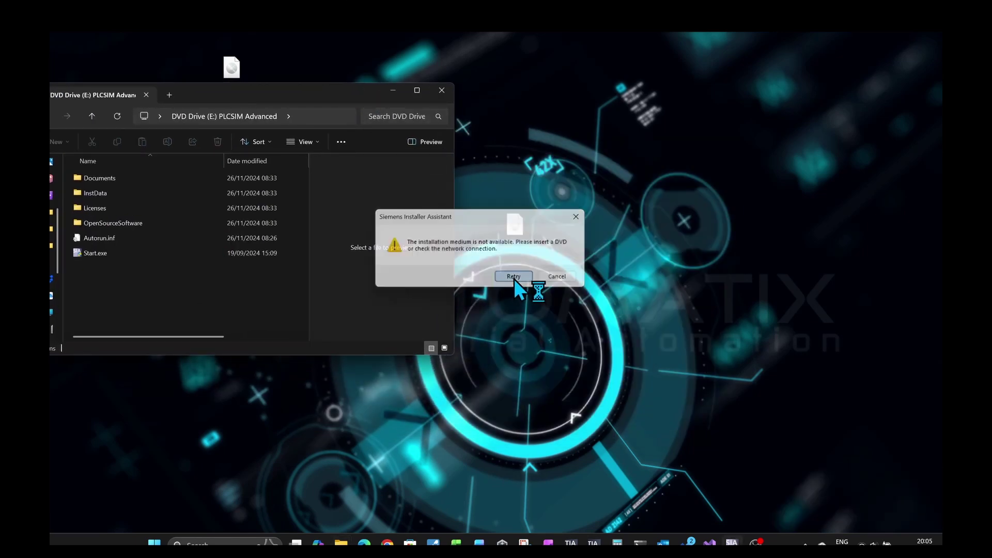
left_click(513, 278)
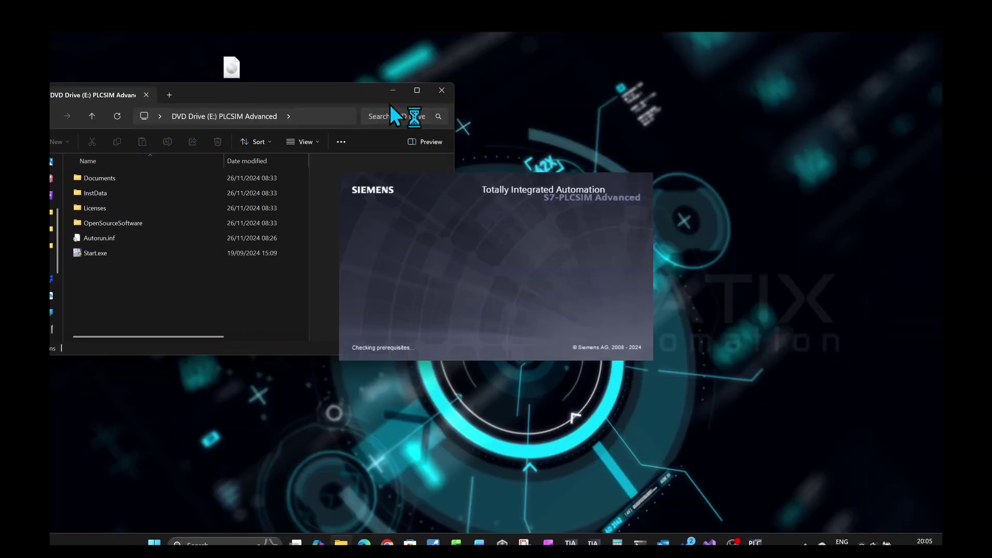
left_click(441, 89)
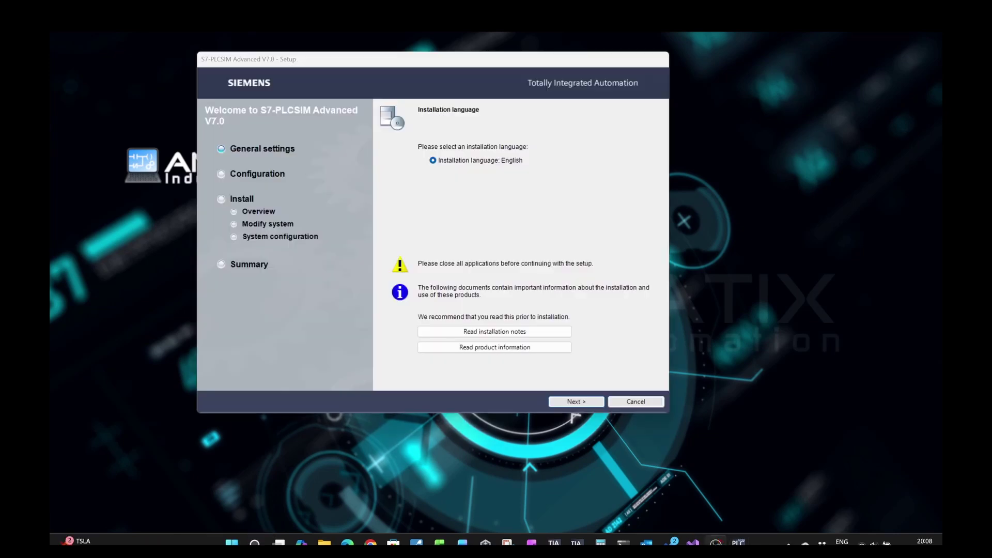
Install S7-PLCSIM Advanced V7.0 in English with the preselected features, accepting the license and security terms, and restart the computer.
left_click(589, 402)
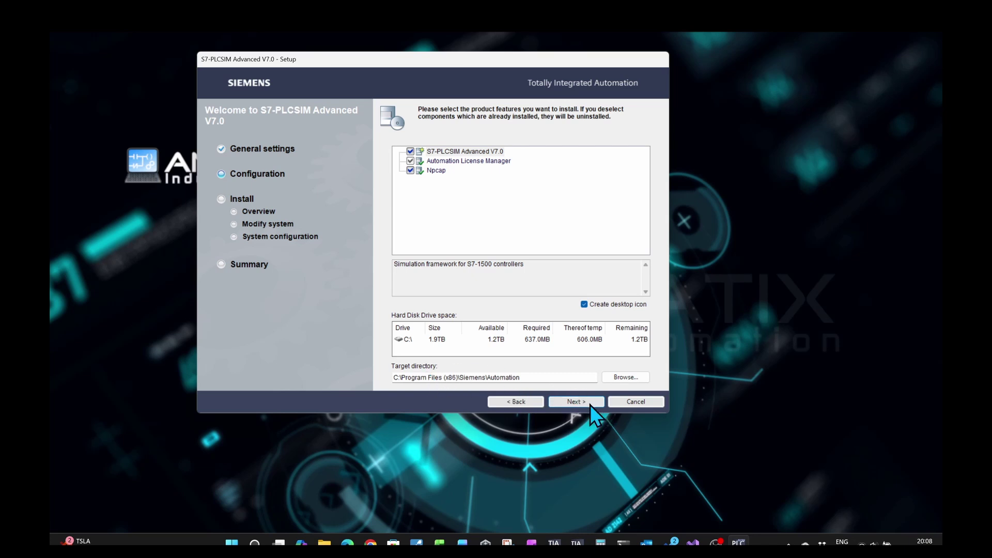
left_click(579, 402)
left_click(448, 365)
left_click(441, 380)
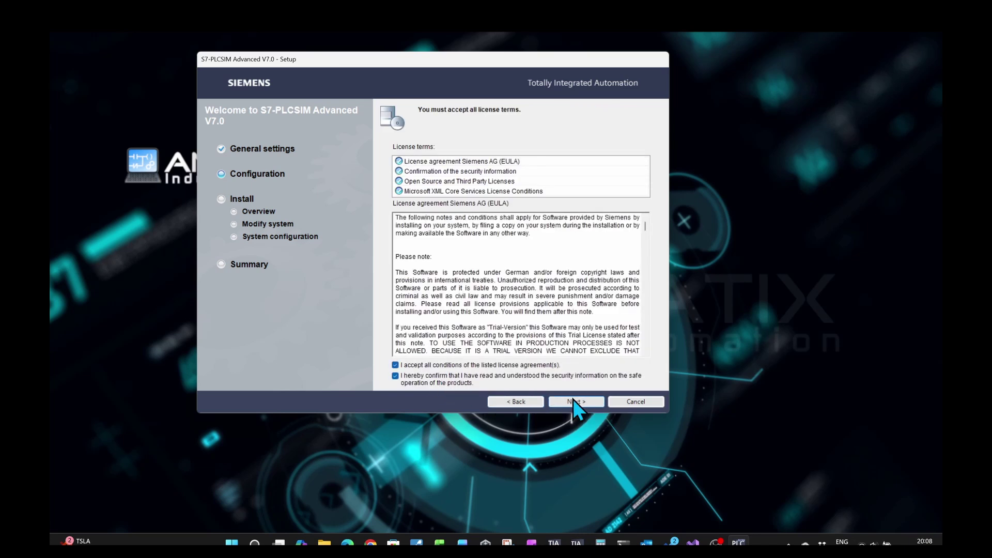
left_click(573, 401)
left_click(575, 402)
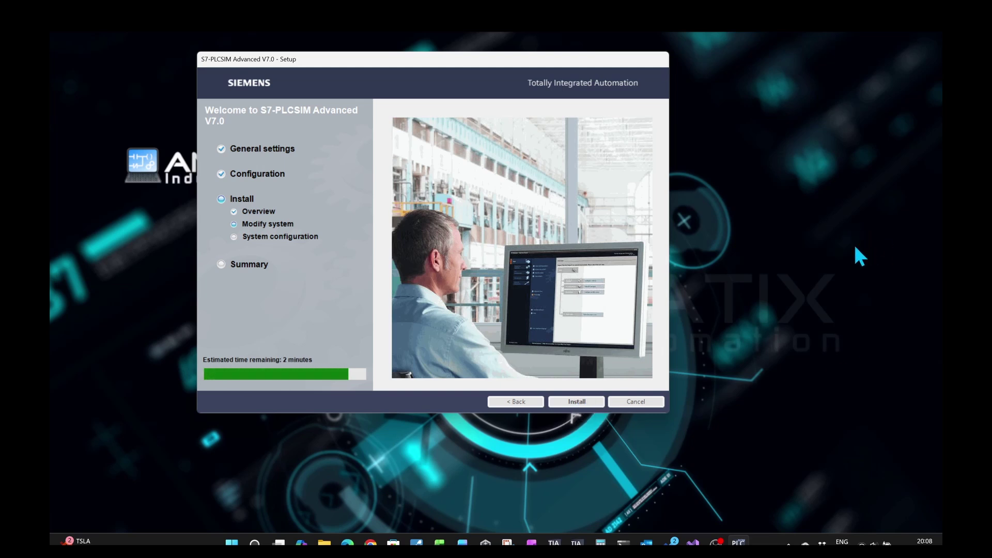
mouse_move(715, 542)
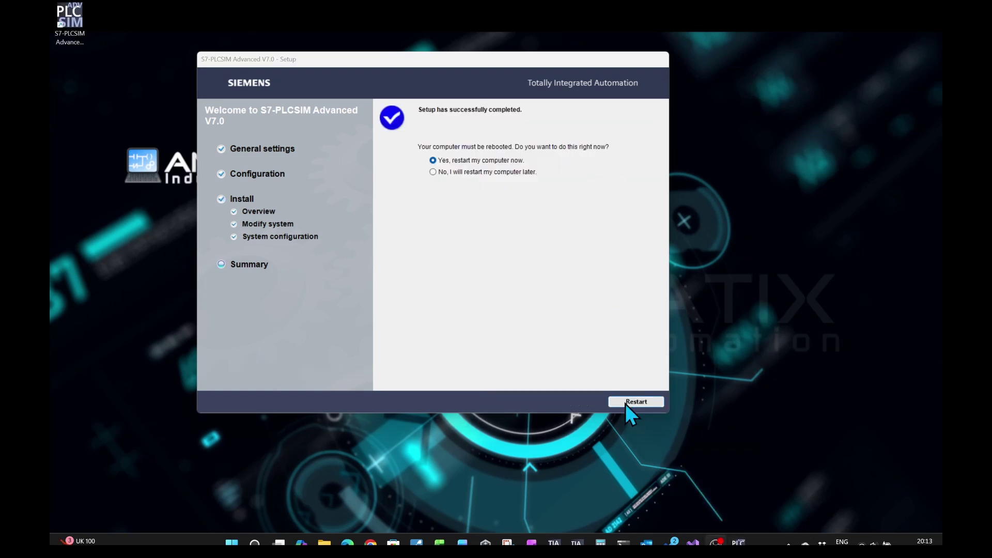
left_click(626, 402)
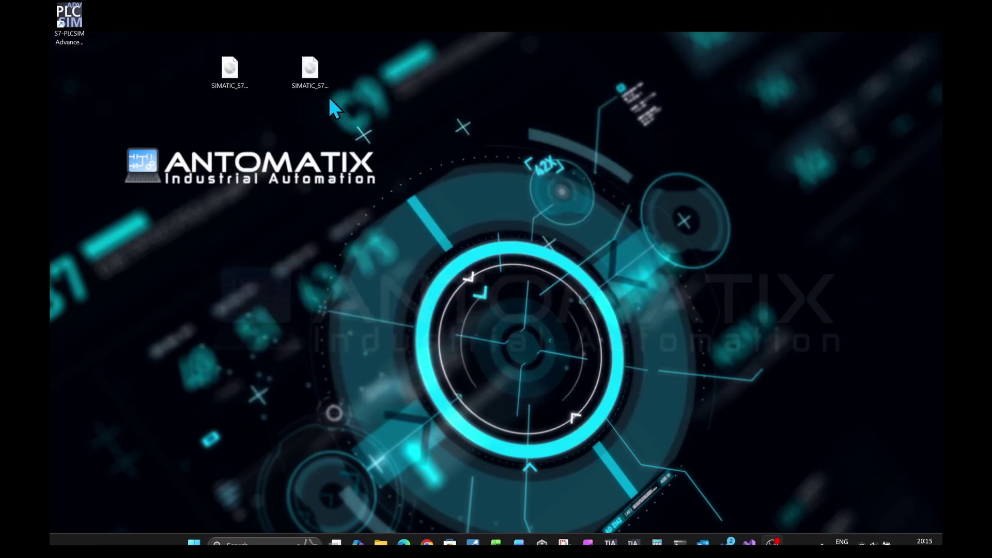
Open the second SIMATIC_S7 disc image, launch S7-PLCSIM Advanced V7.0 Upd1, and dismiss its startup notification.
double_click(313, 84)
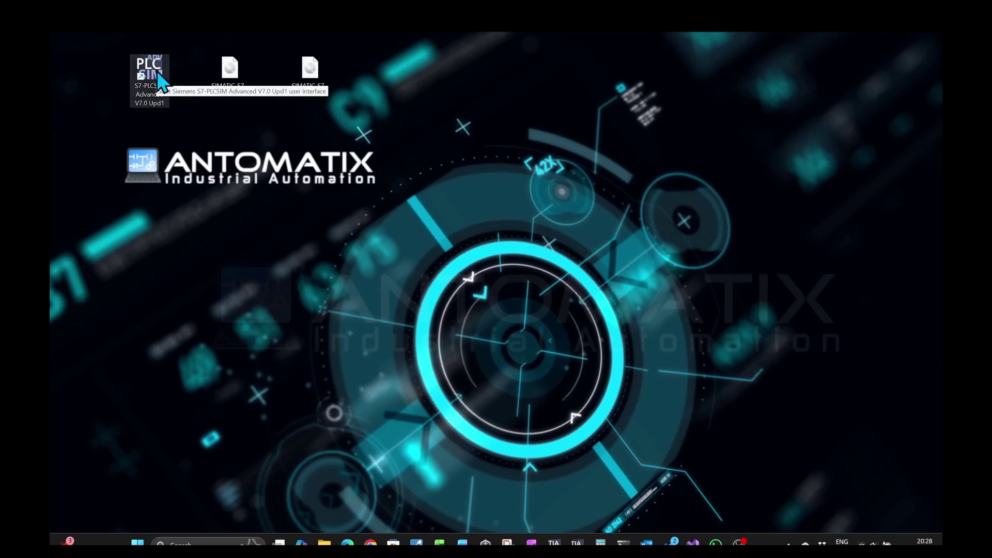
double_click(160, 80)
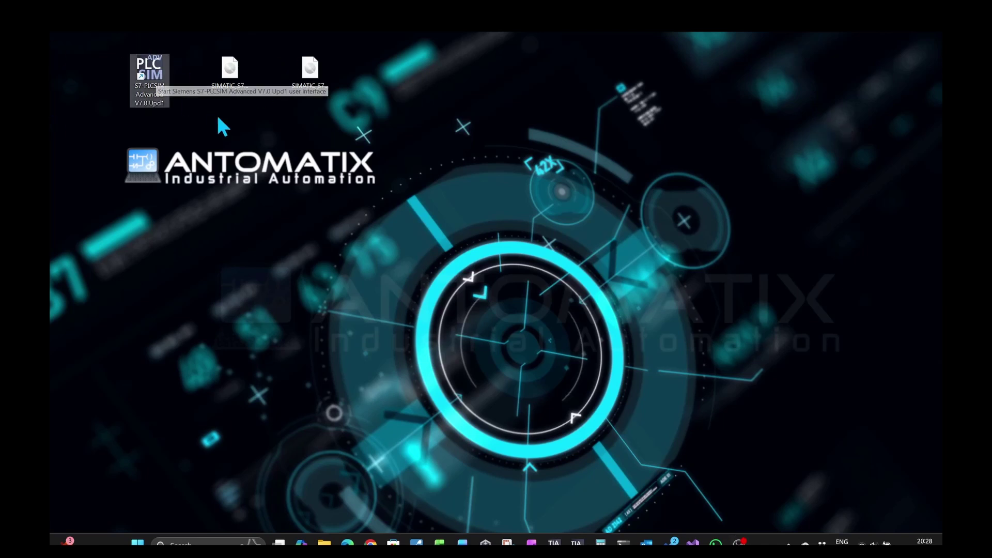
left_click_drag(207, 47, 458, 73)
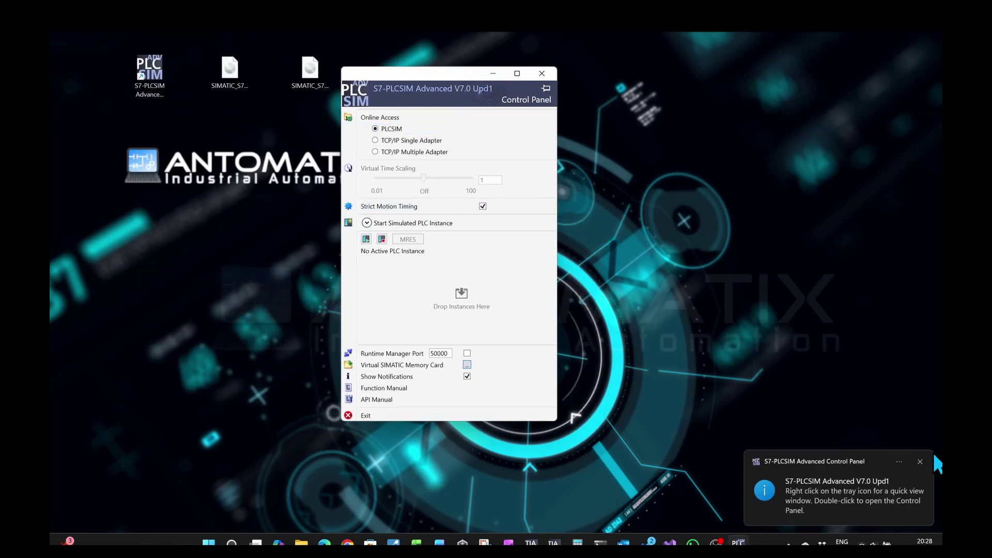
left_click(920, 461)
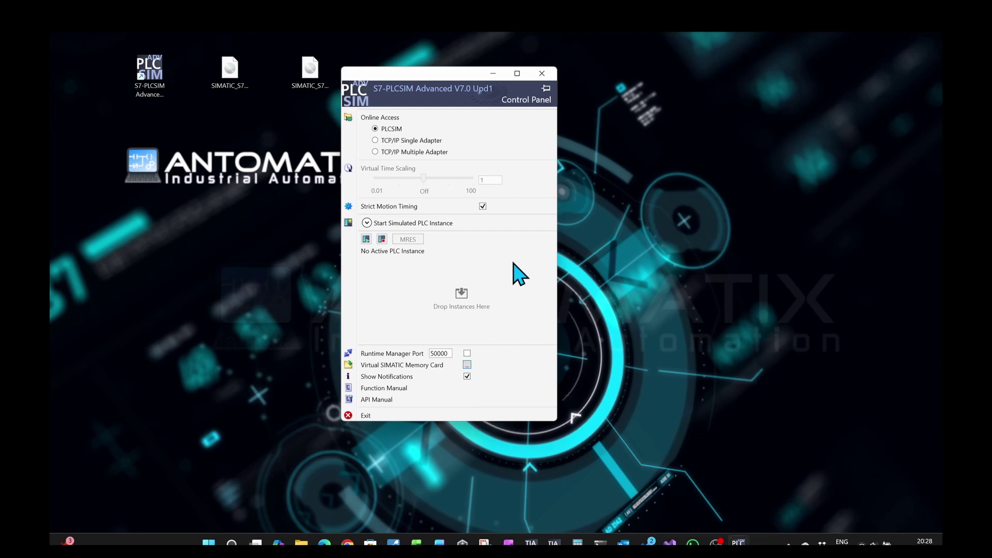
Close the S7-PLCSIM Advanced Control Panel, show its quick view from the system tray, and reopen the full window.
left_click(542, 73)
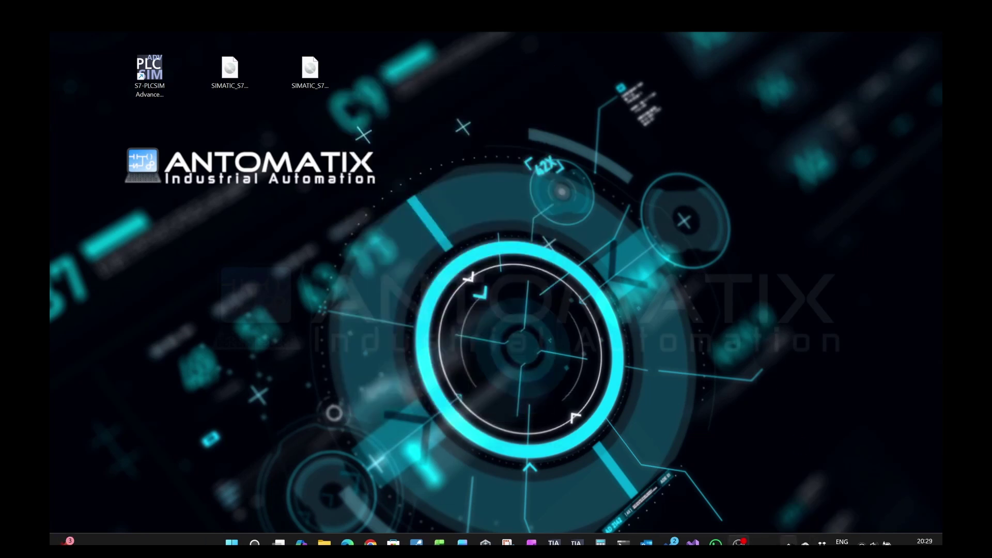
left_click(788, 543)
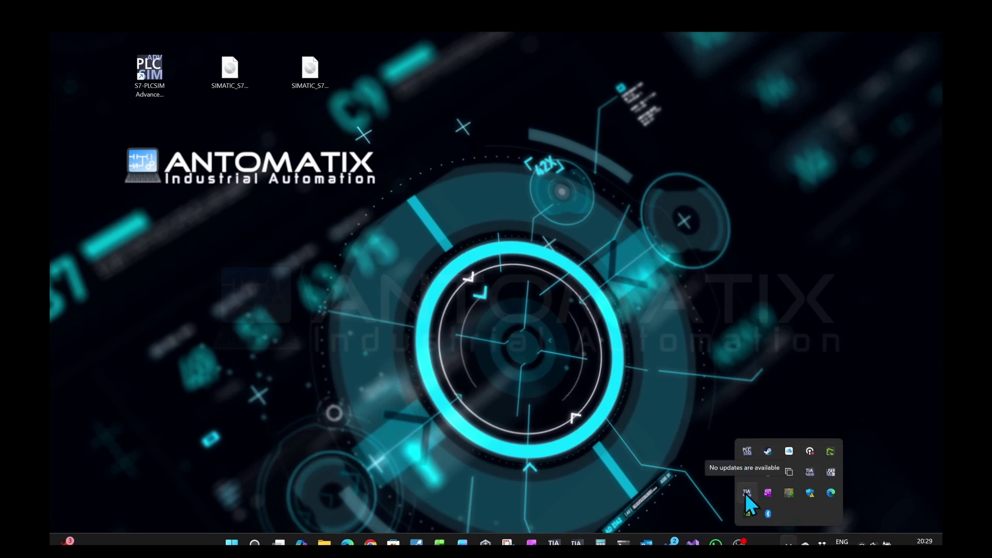
left_click(748, 451)
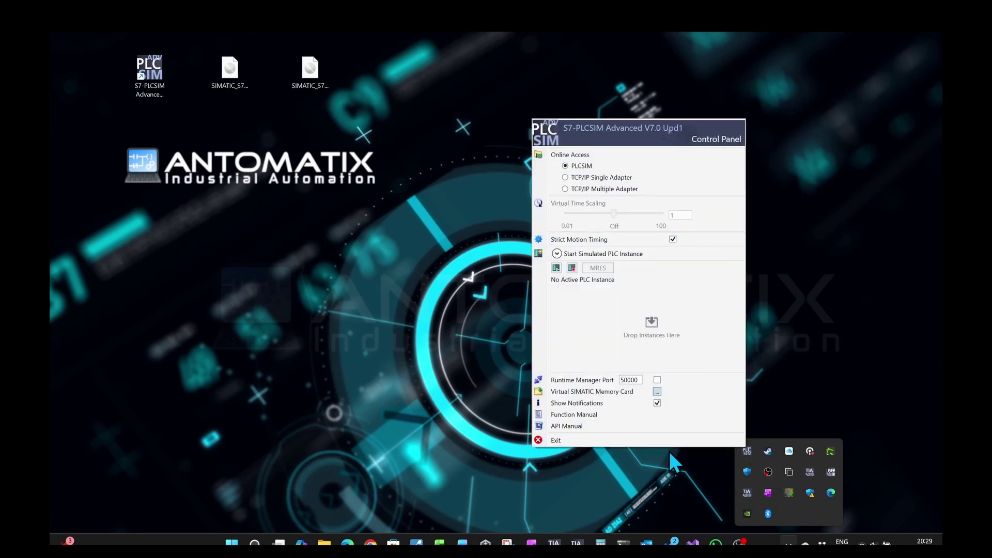
left_click(753, 450)
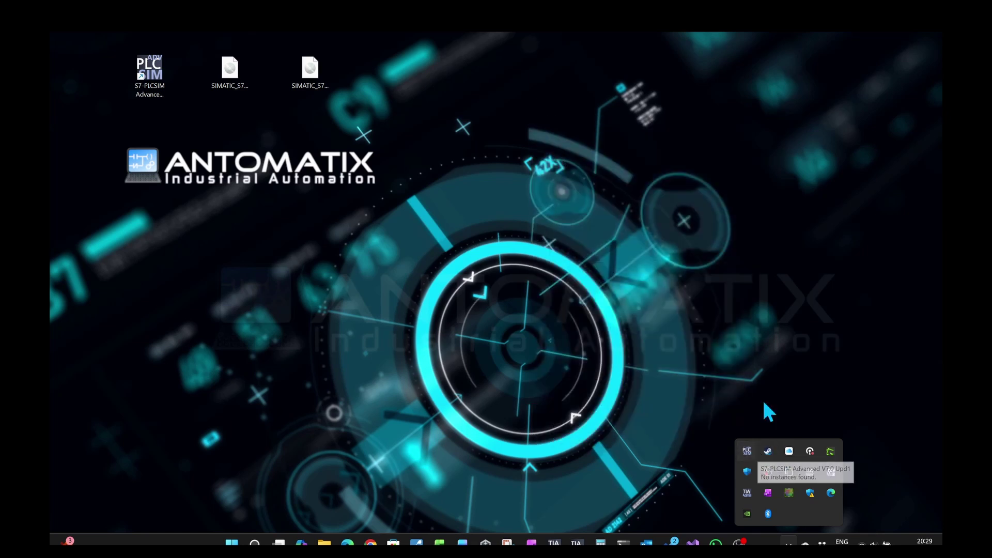
left_click(746, 452)
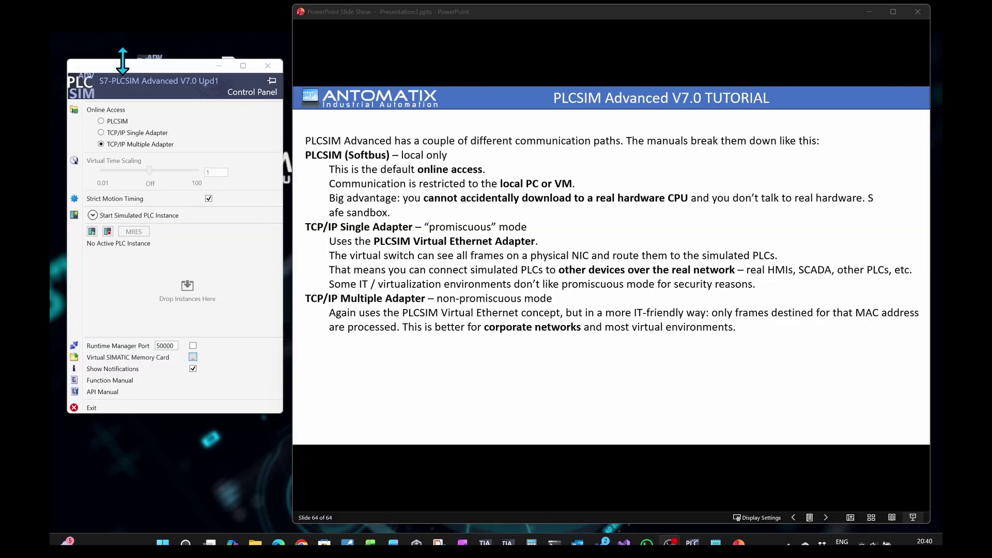
Try the PLCSIM and TCP/IP Single Adapter online access modes and view the adapters available for TCP/IP communication.
left_click_drag(141, 69, 144, 80)
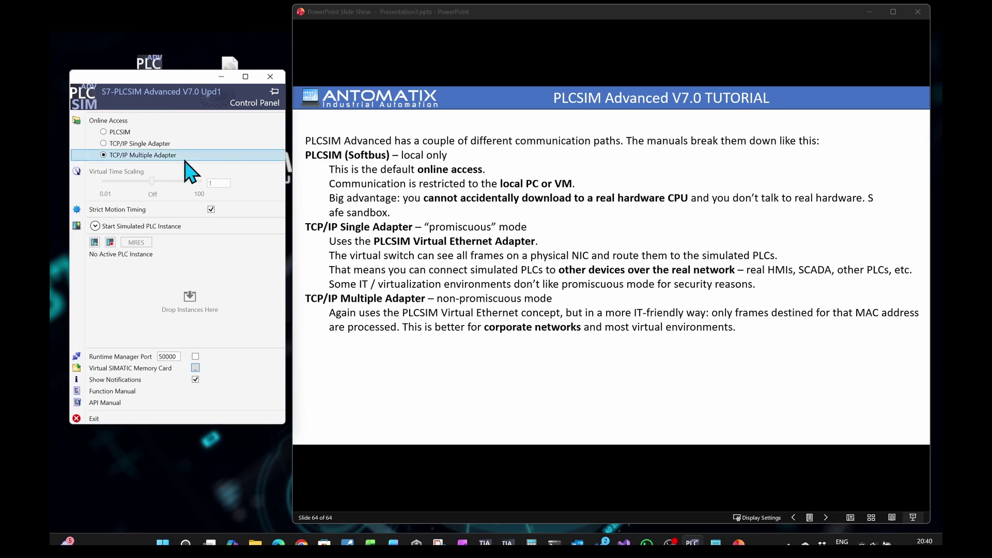
left_click(116, 131)
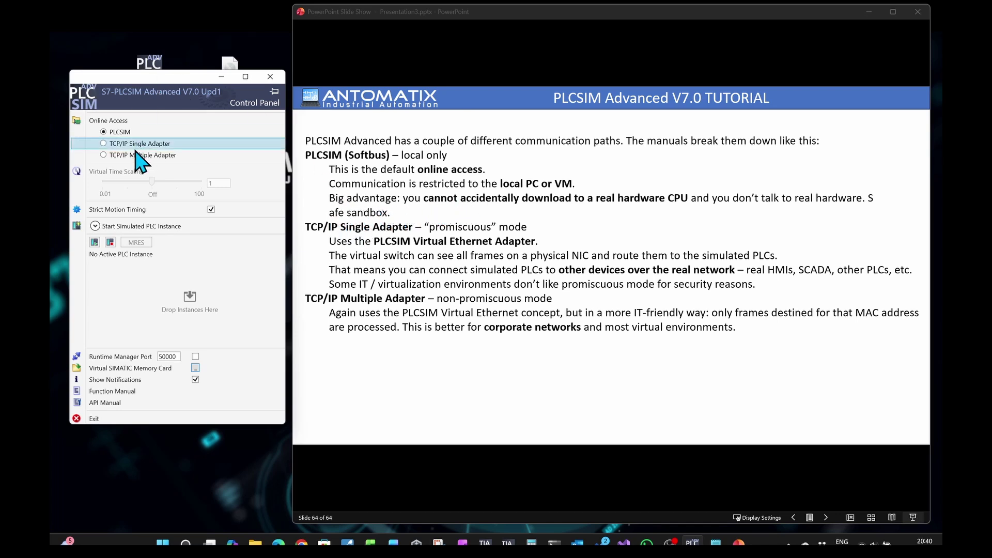
left_click(105, 143)
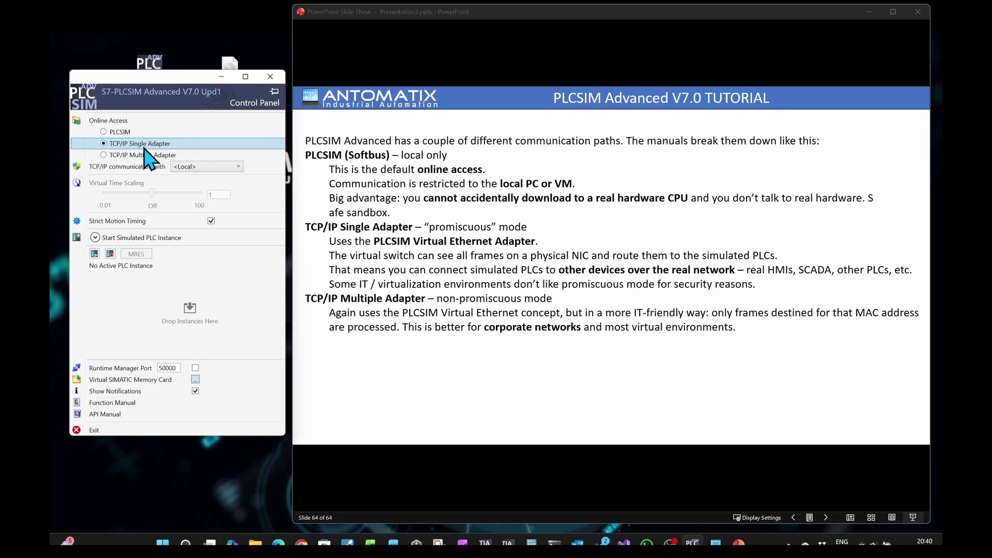
left_click(237, 167)
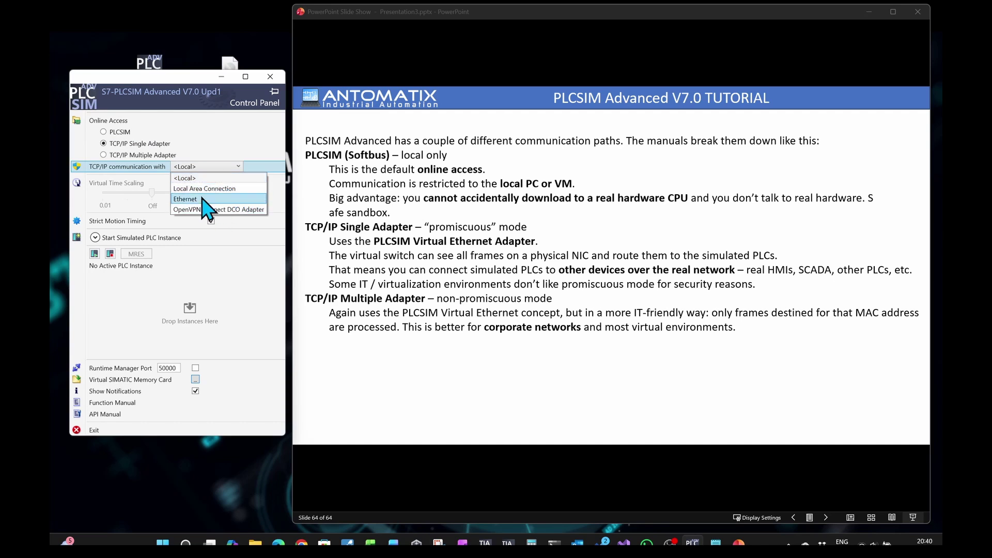
key("Escape")
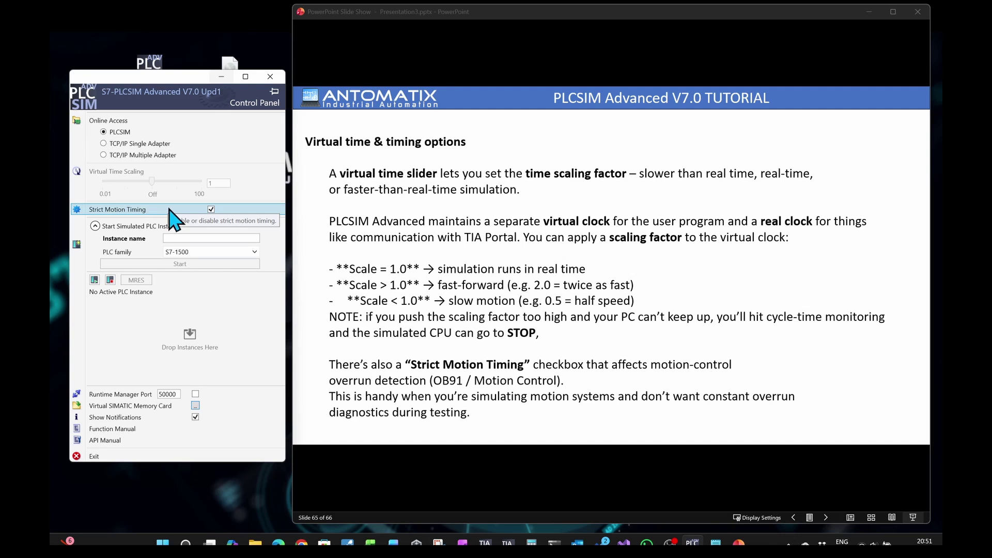
Name the simulated PLC instance PLC1 and set its family to S7-1500 after trying ET 200SP and Software/Open controller.
left_click(420, 197)
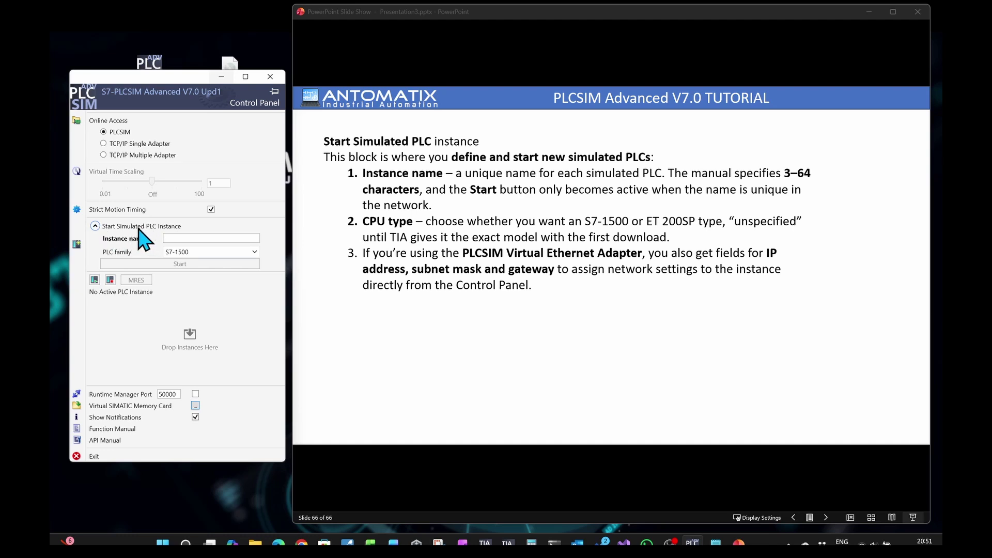
left_click(178, 238)
type("PLC1")
left_click(189, 252)
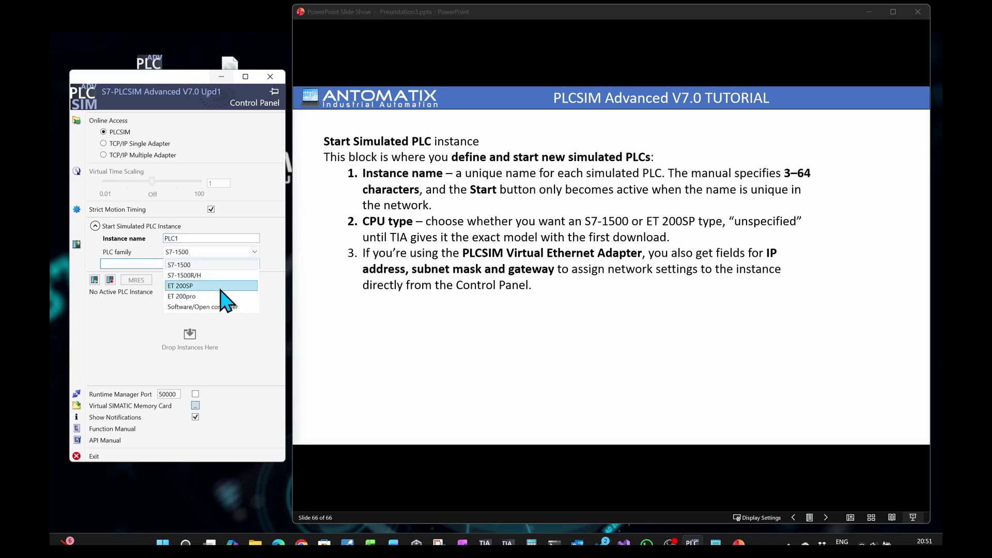
left_click(216, 285)
left_click(222, 252)
left_click(217, 308)
left_click(222, 252)
left_click(199, 264)
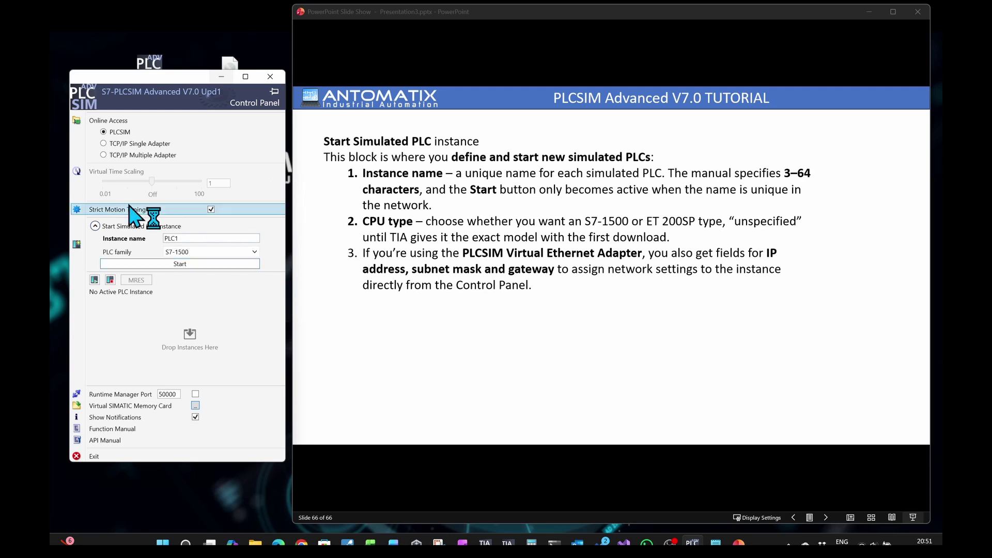
Switch online access to TCP/IP Single Adapter and set the PLC1 instance's X1 IP address to 192.168.0.1.
left_click(129, 144)
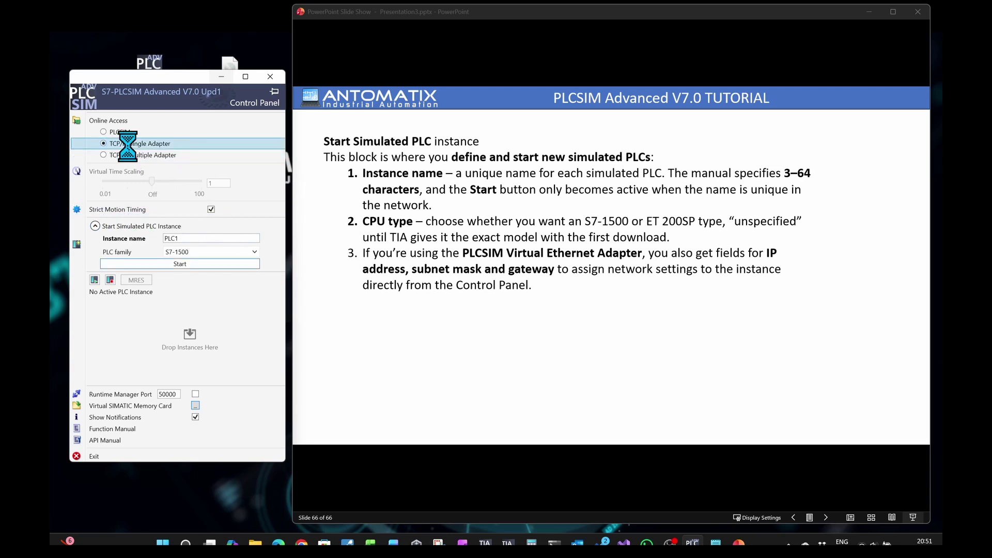
left_click(213, 263)
type("192.168.0.1")
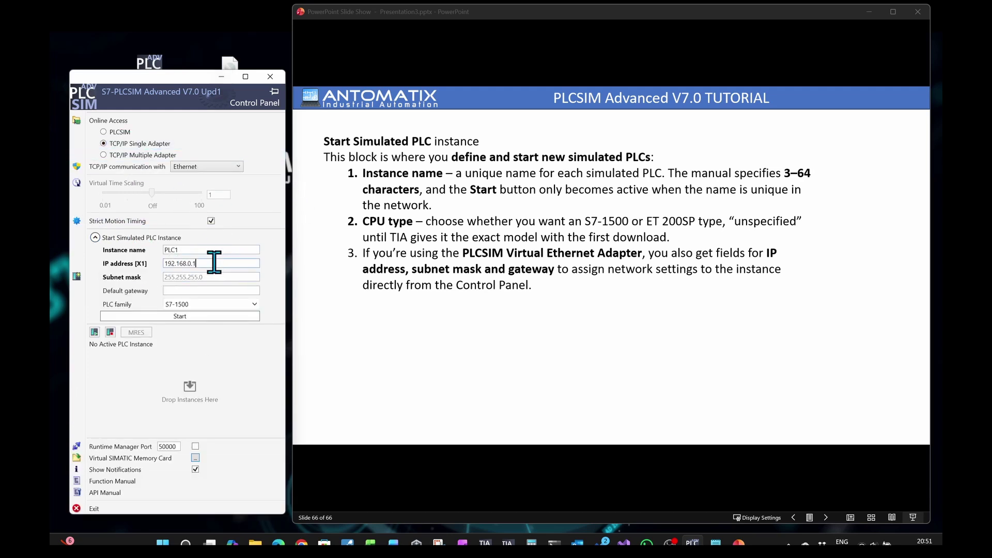
Try the TCP/IP Multiple Adapter online access mode and view its interface association options for the simulated PLC instance.
left_click(202, 304)
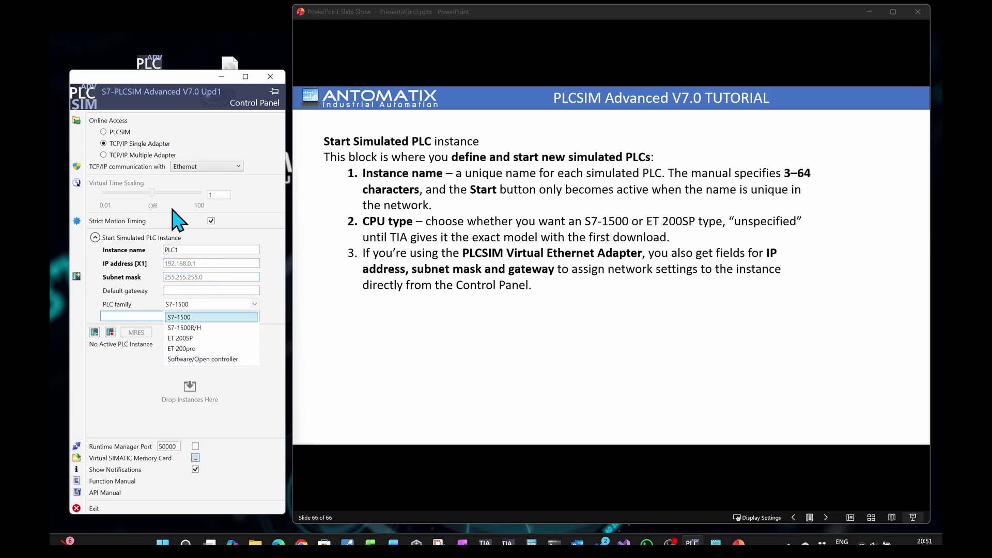
left_click(143, 155)
left_click(129, 155)
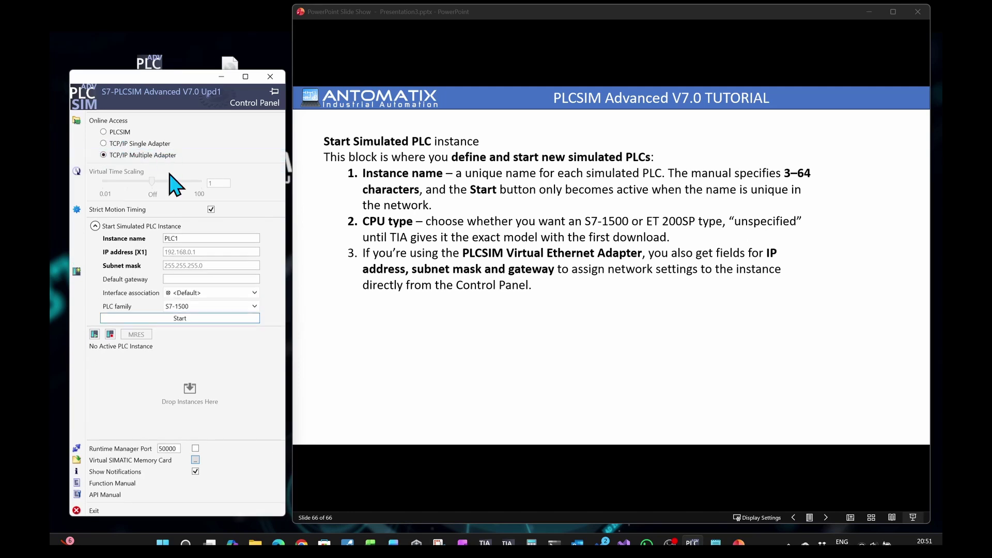
left_click(219, 292)
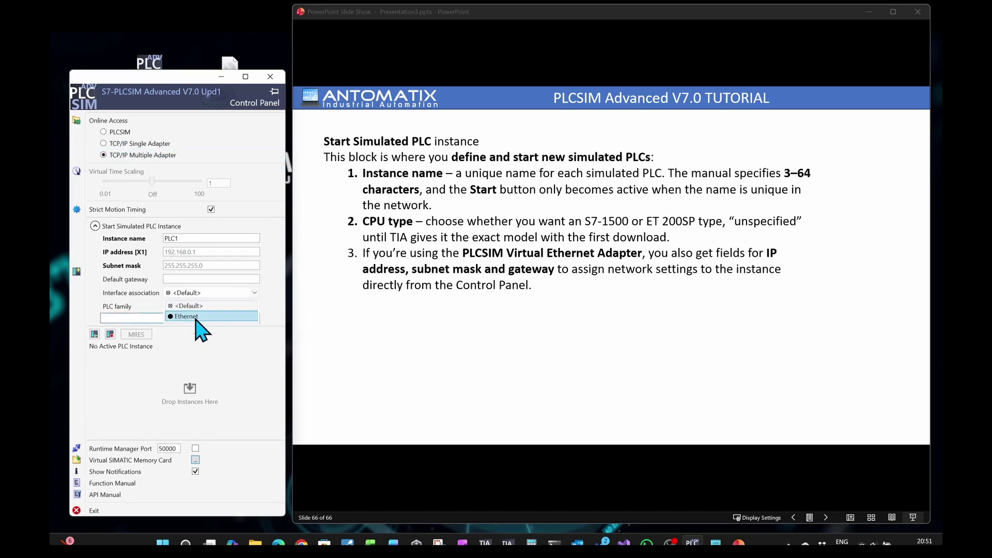
left_click(143, 297)
left_click(220, 293)
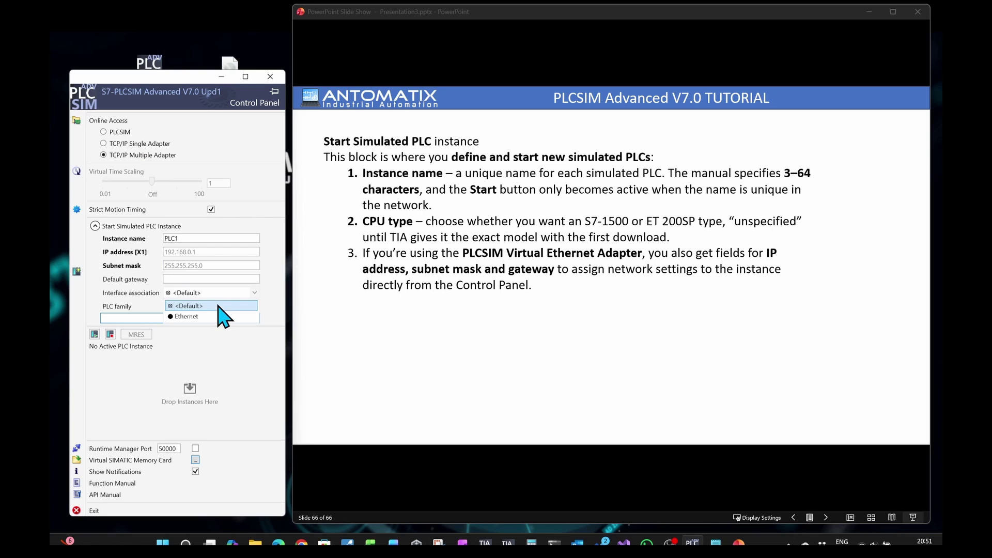
left_click(127, 293)
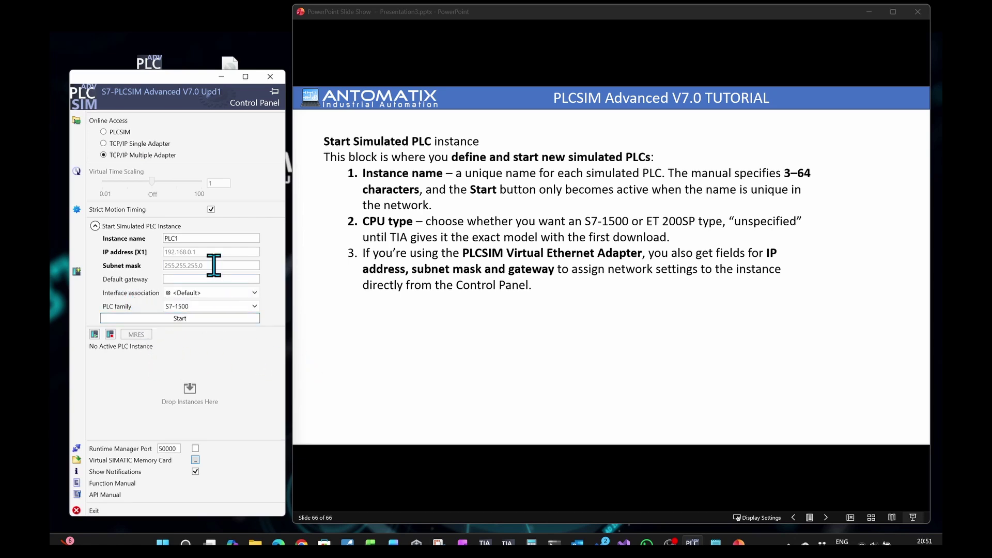
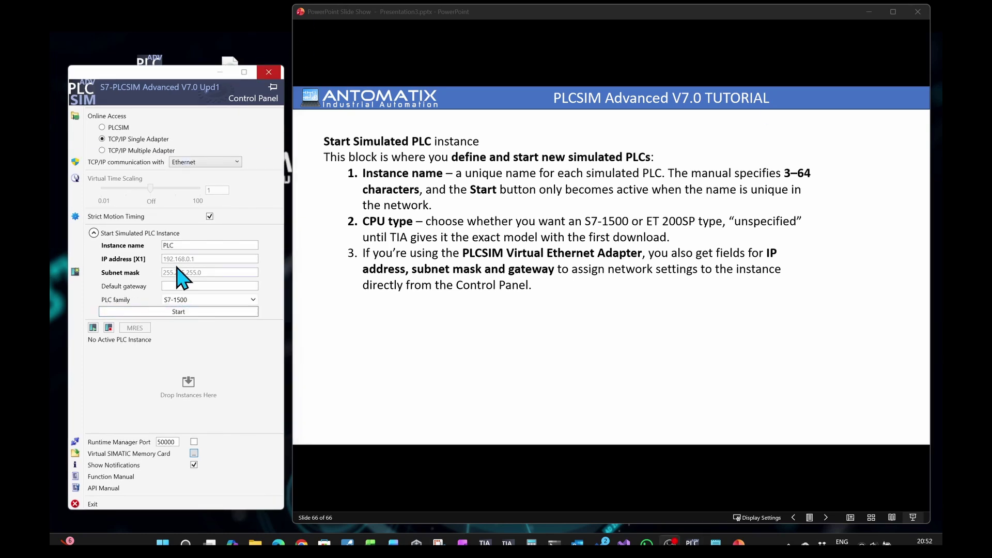
Name the simulated PLC instance PLCSIM_TEST, set its X1 IP address to 192.168.0.100, and start it.
left_click(191, 245)
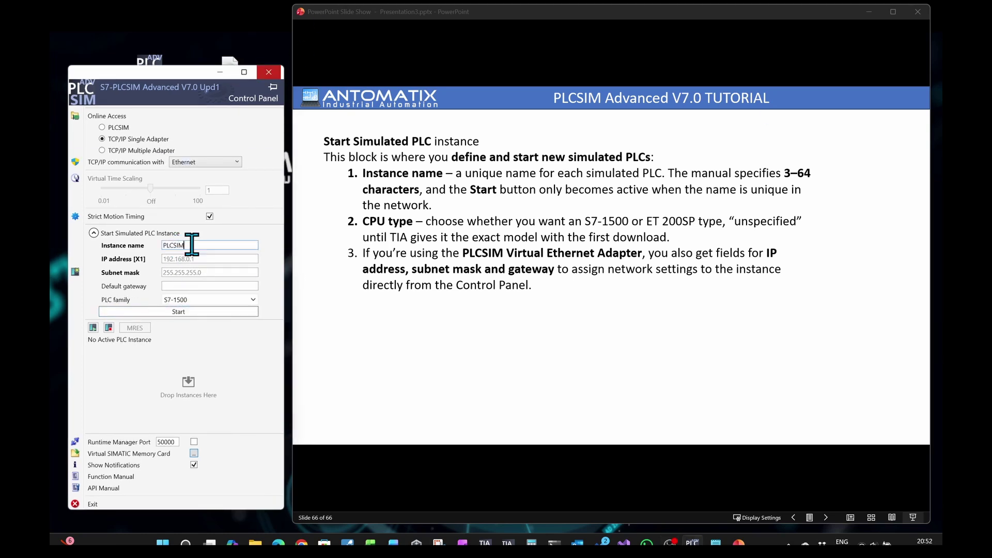
type("SIM_TEST")
left_click(203, 259)
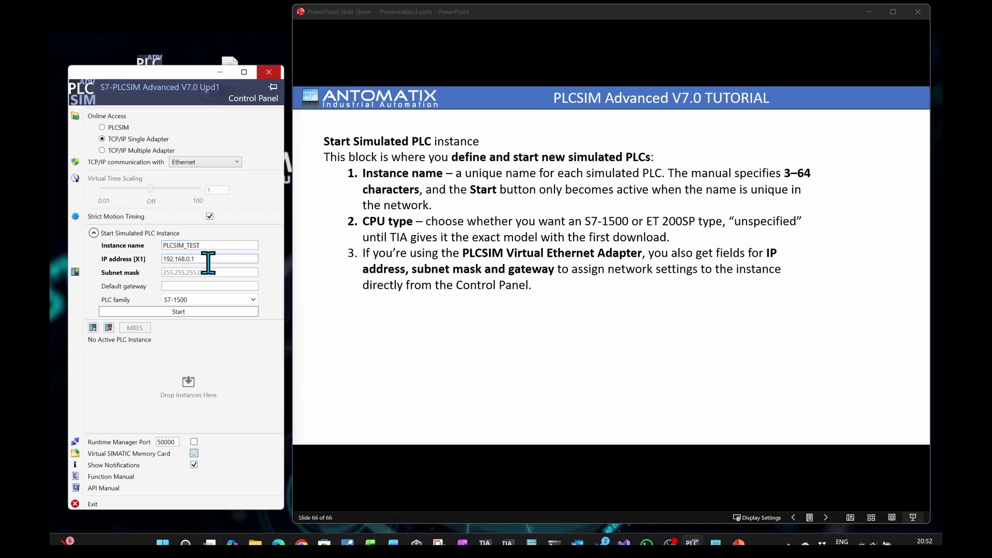
type("00")
left_click(186, 313)
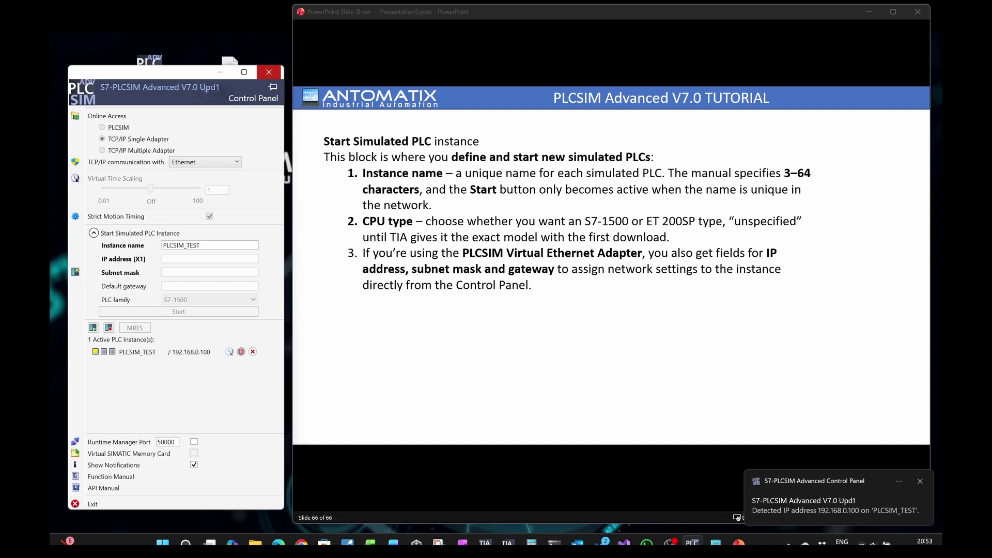
Power the PLCSIM_TEST instance off and on again, and remove it from the active PLC instances.
left_click(241, 352)
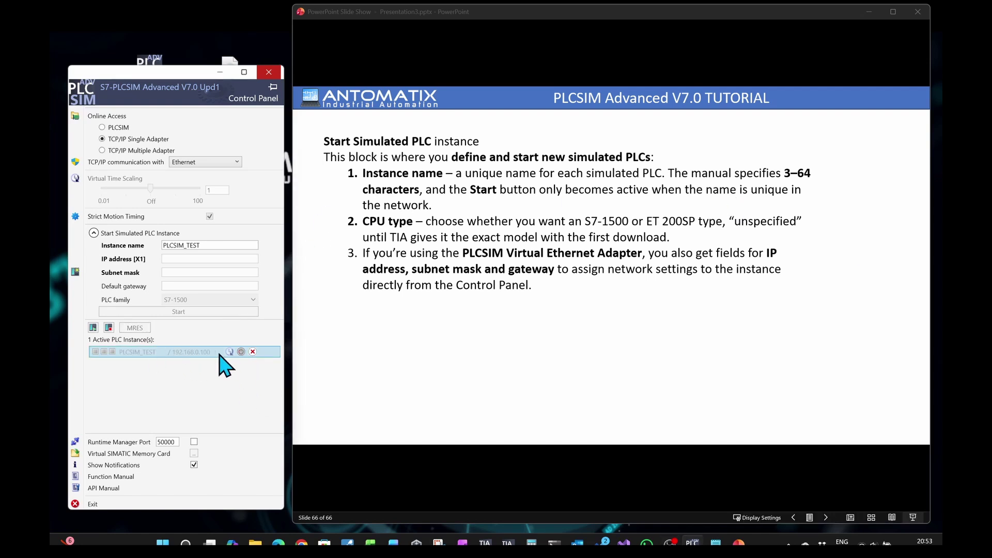
left_click(241, 351)
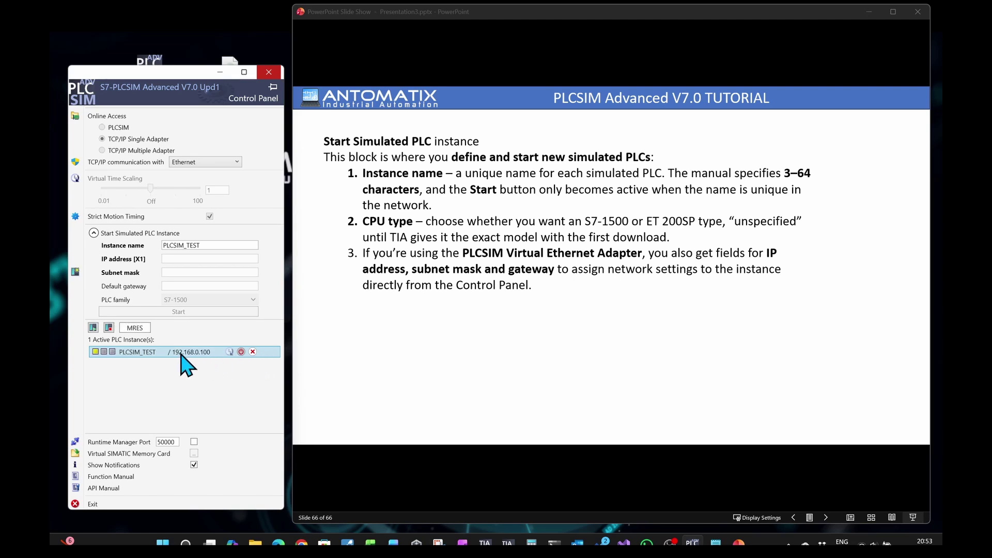
left_click(253, 352)
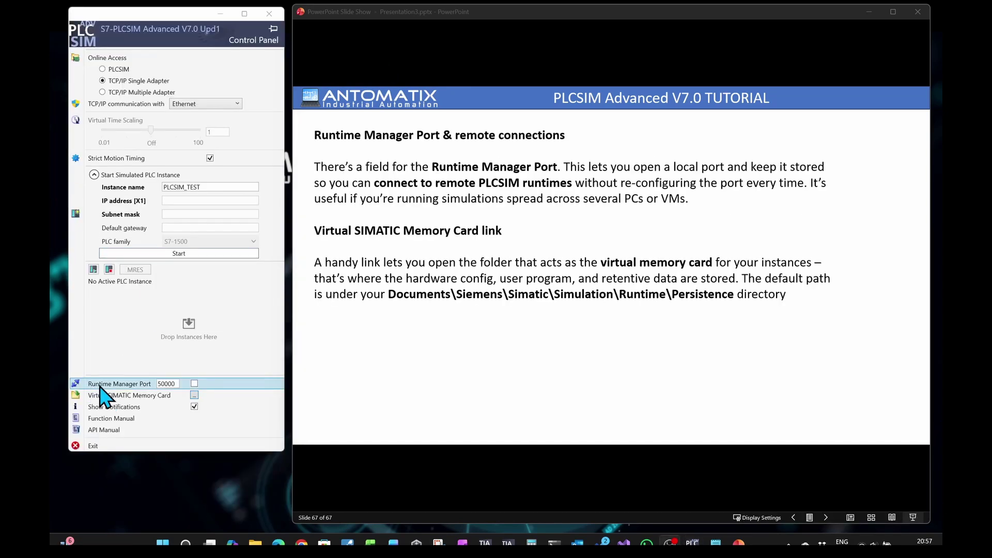
Restore the PLCSIM_TEST instance from the virtual SIMATIC Memory Card's Persistence folder and power it on.
left_click(195, 384)
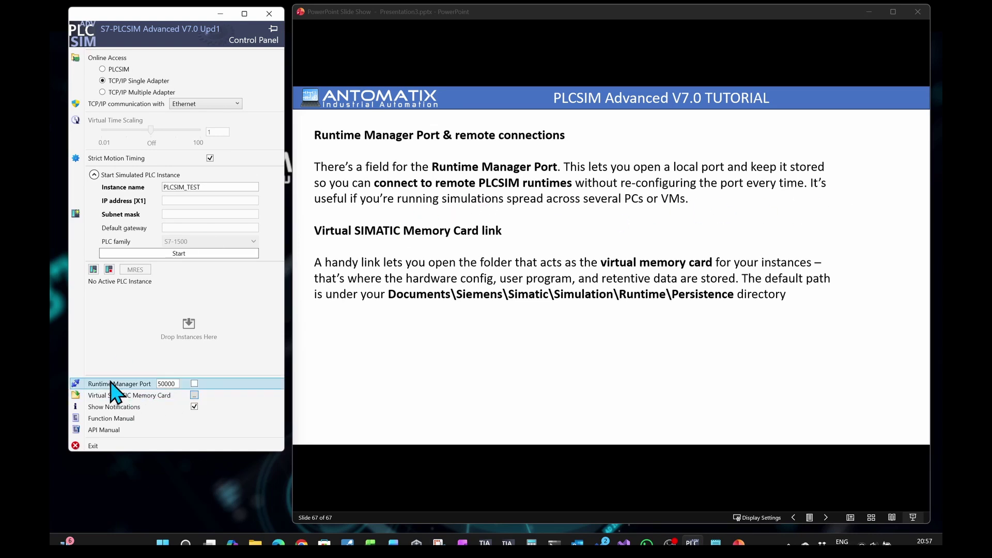
left_click(164, 398)
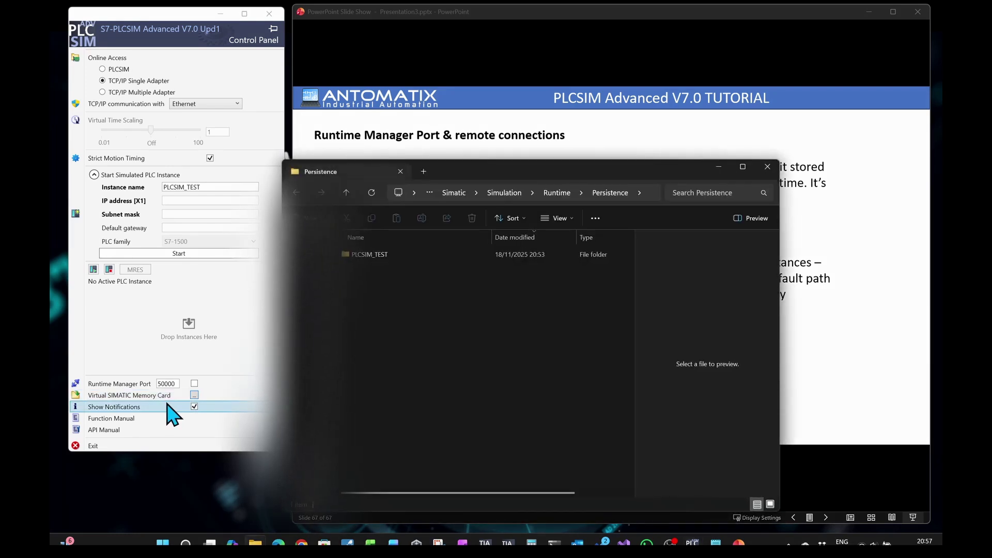
left_click(368, 260)
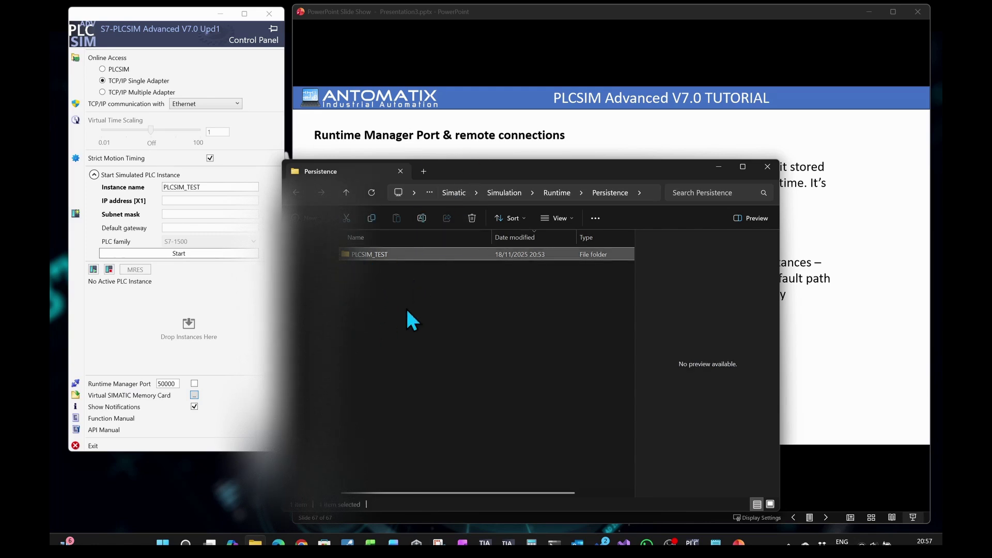
left_click_drag(370, 255, 171, 315)
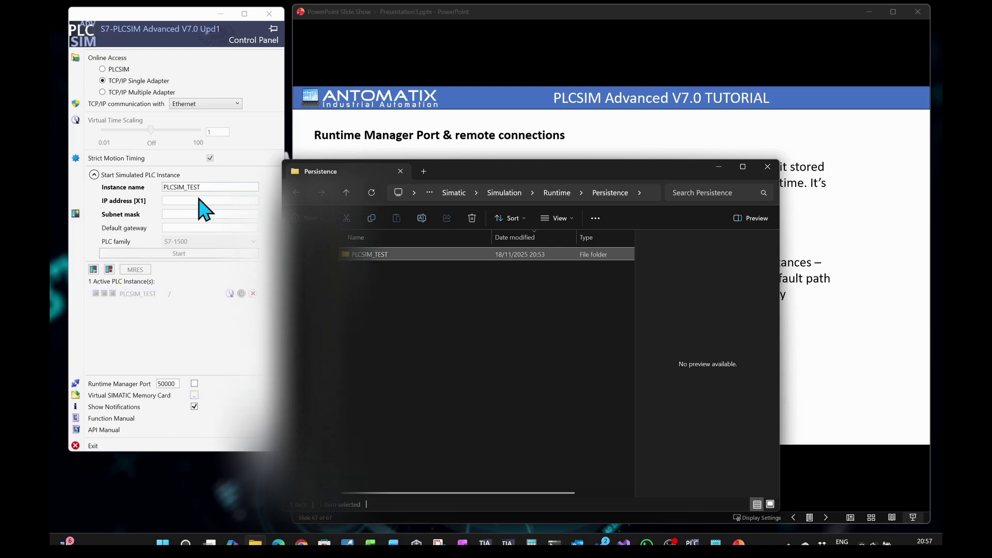
left_click(240, 293)
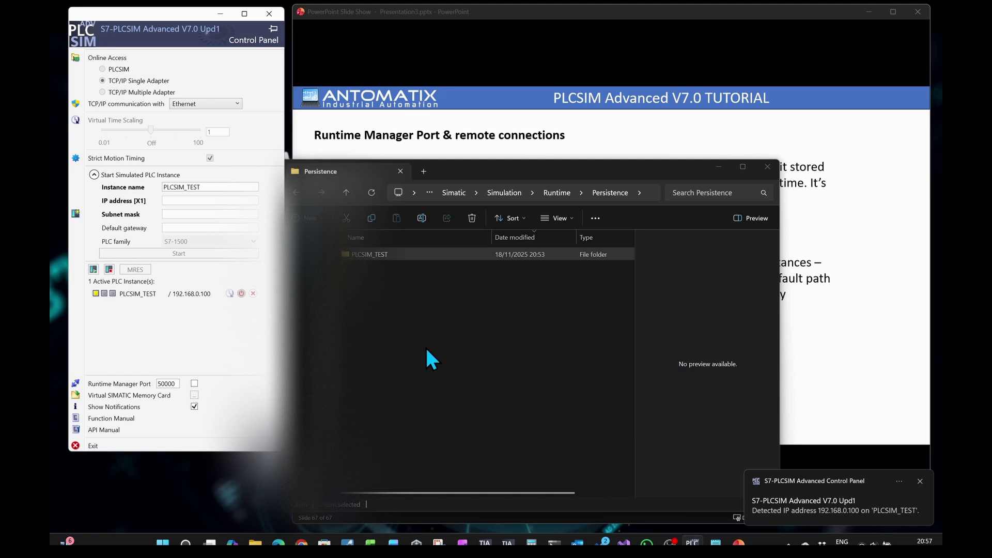
left_click(722, 167)
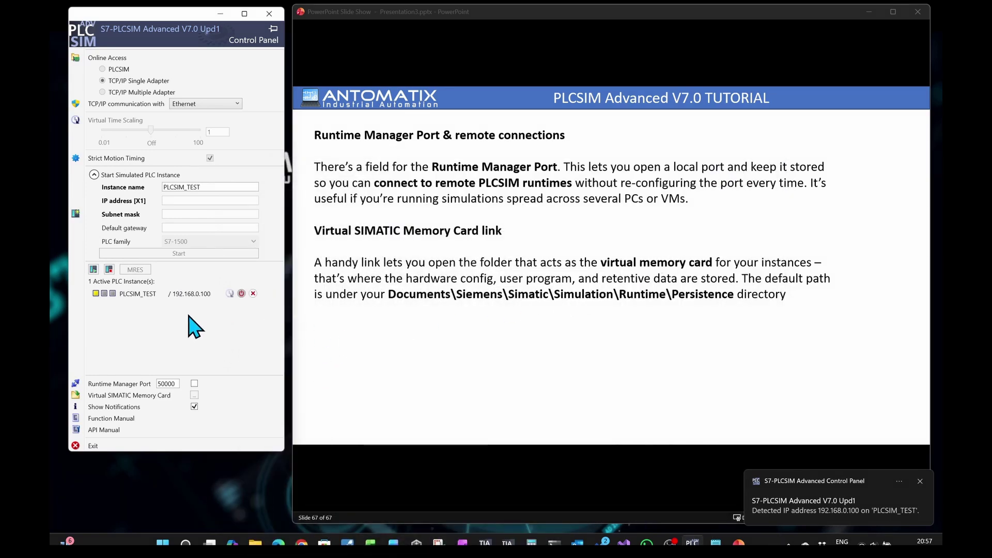
View the S7-PLCSIM Advanced Function Manual and API Manual, close both, and exit the Control Panel.
left_click(166, 407)
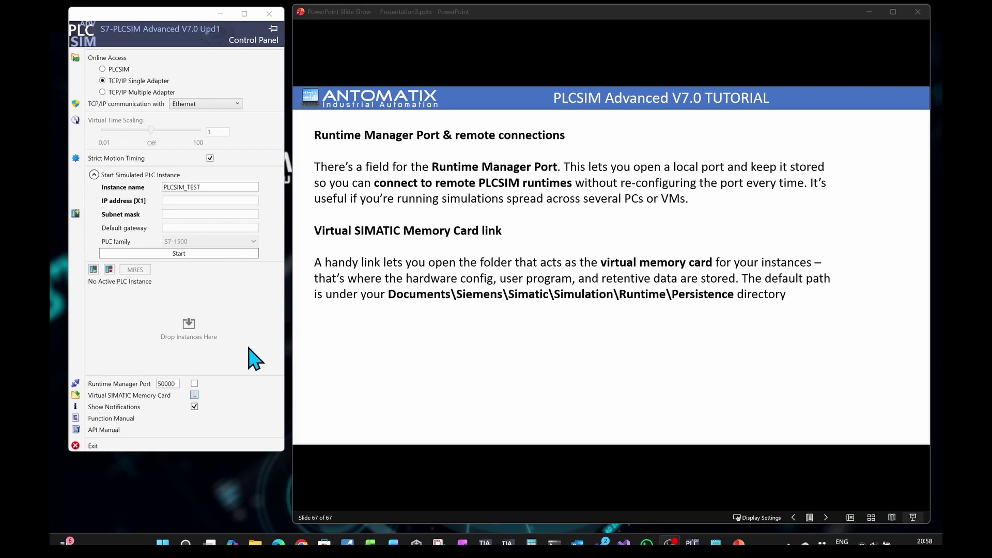
left_click(116, 420)
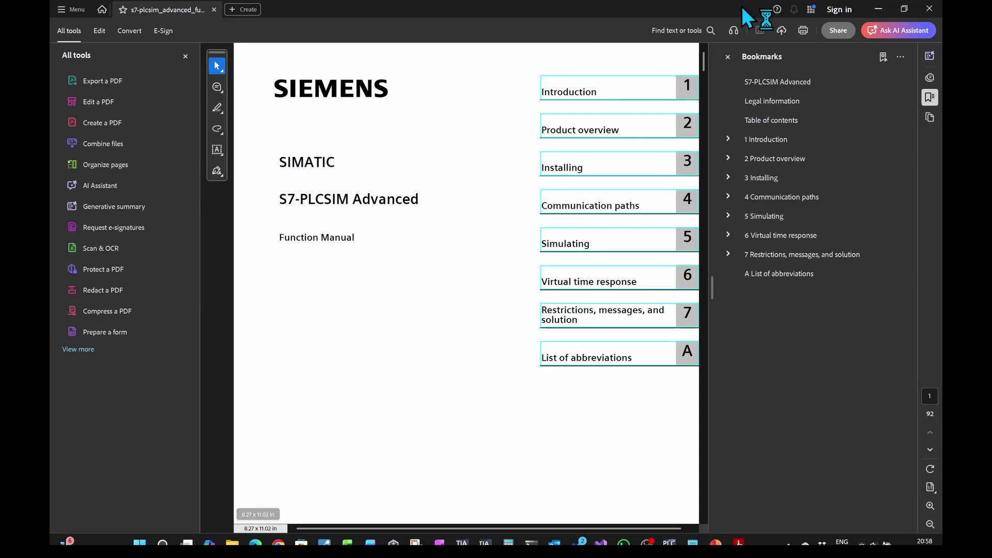
left_click(878, 9)
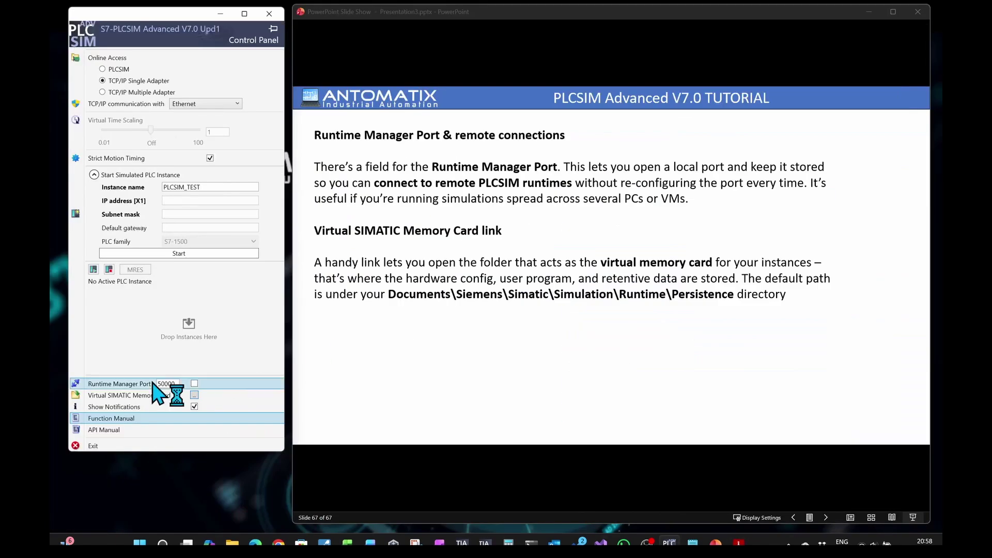
left_click(118, 430)
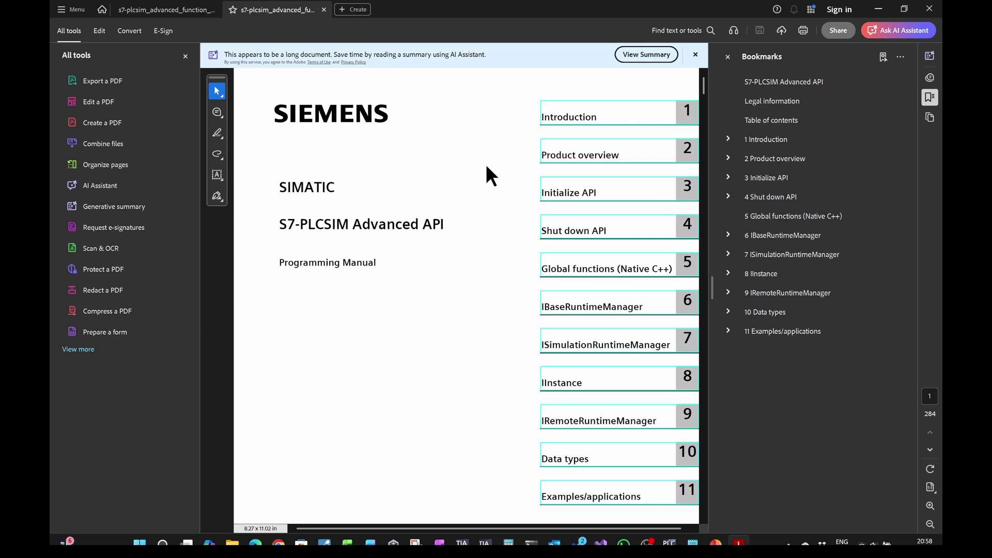
left_click(929, 8)
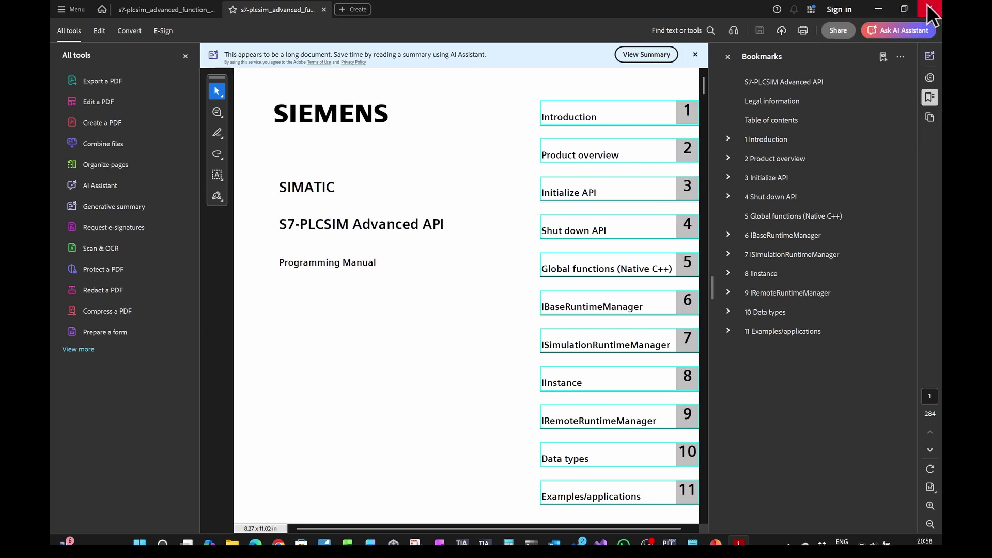
left_click(453, 293)
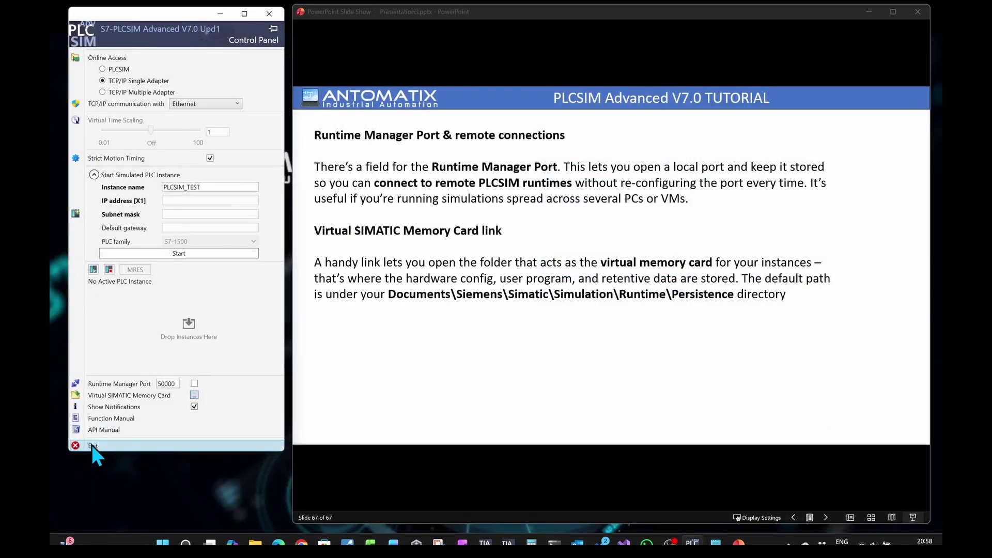
left_click(93, 446)
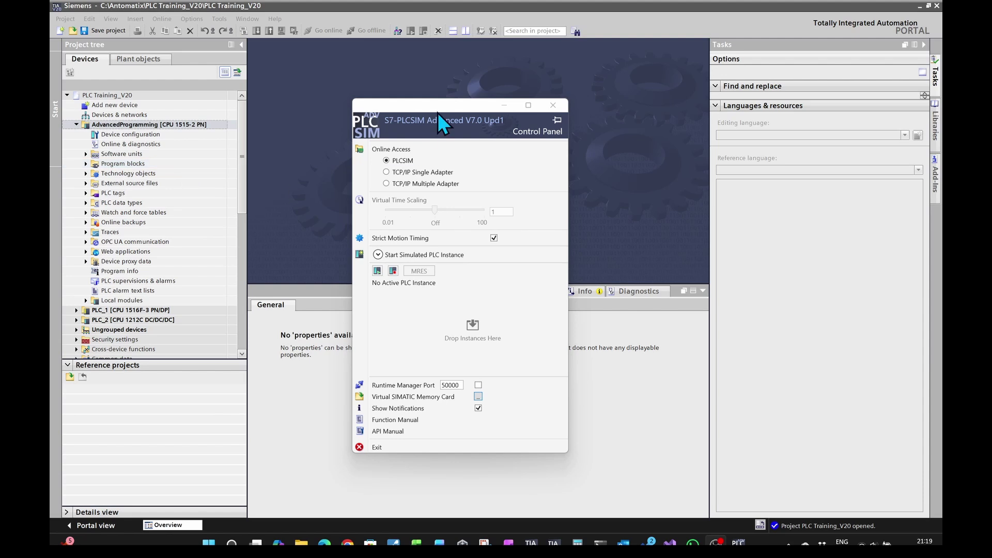
In the TIA Portal project, show the Ethernet addresses of PROFINET interface X1 in the AdvancedProgramming CPU's device configuration.
left_click_drag(438, 112, 834, 44)
left_click(586, 118)
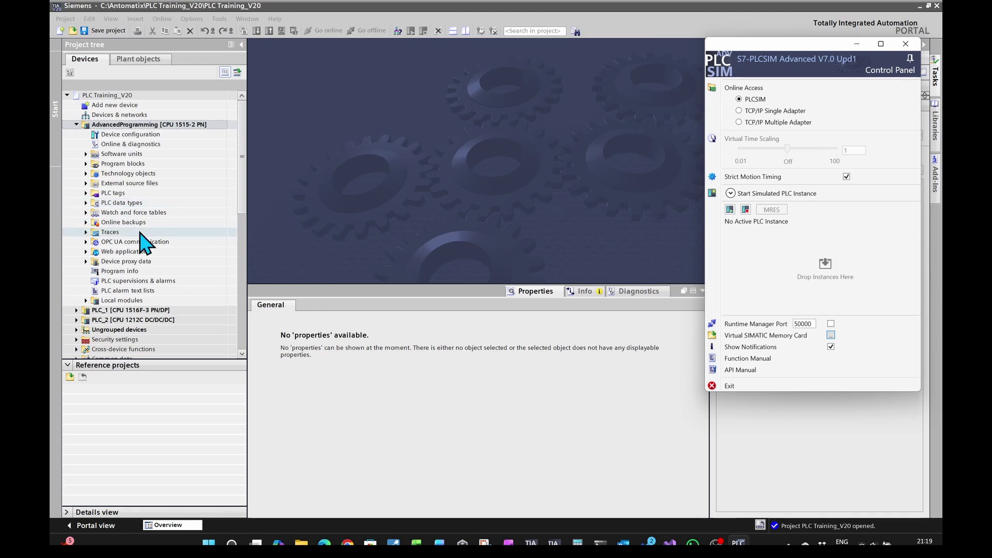
double_click(130, 134)
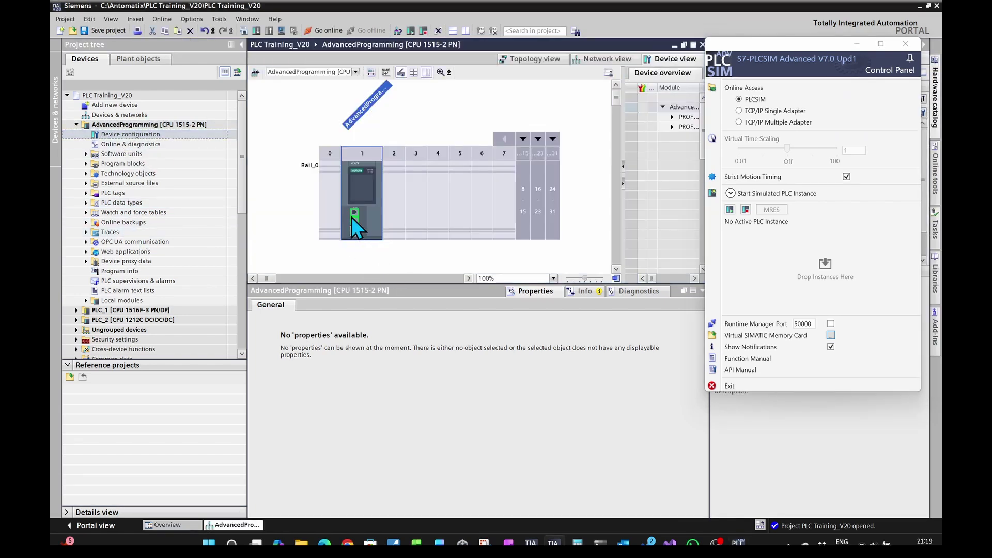
left_click(354, 214)
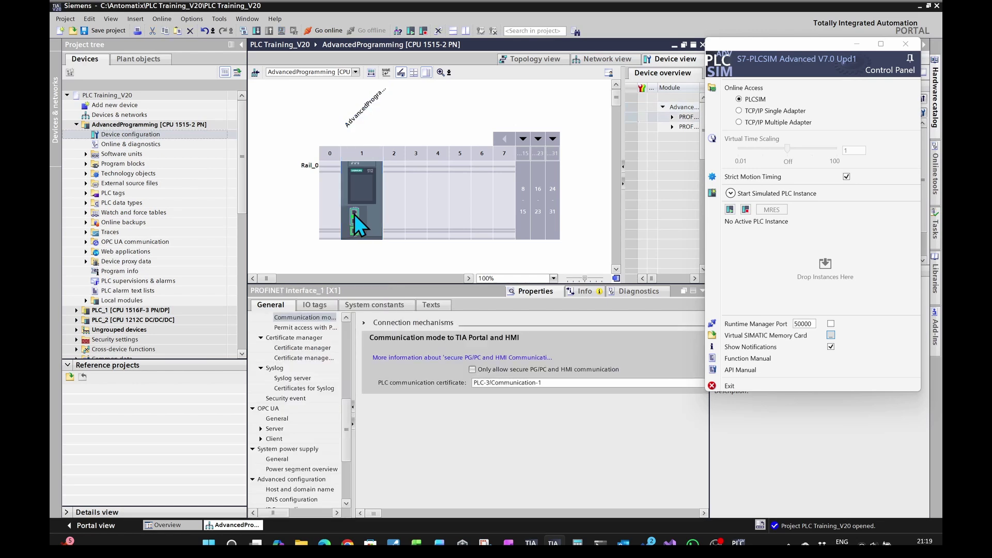
left_click(354, 214)
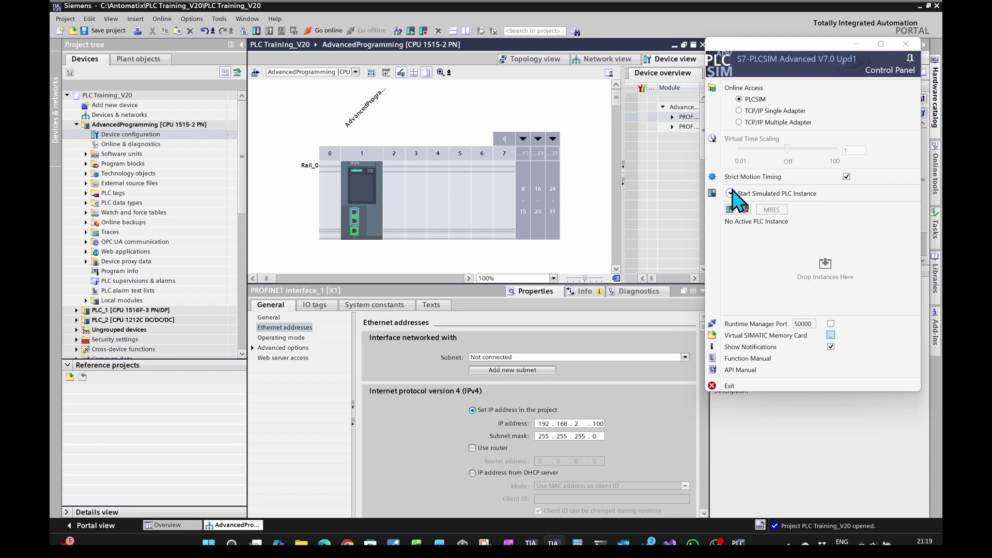
Set the Control Panel's online access to TCP/IP Single Adapter with Local Area Connection as the communication interface.
left_click(739, 110)
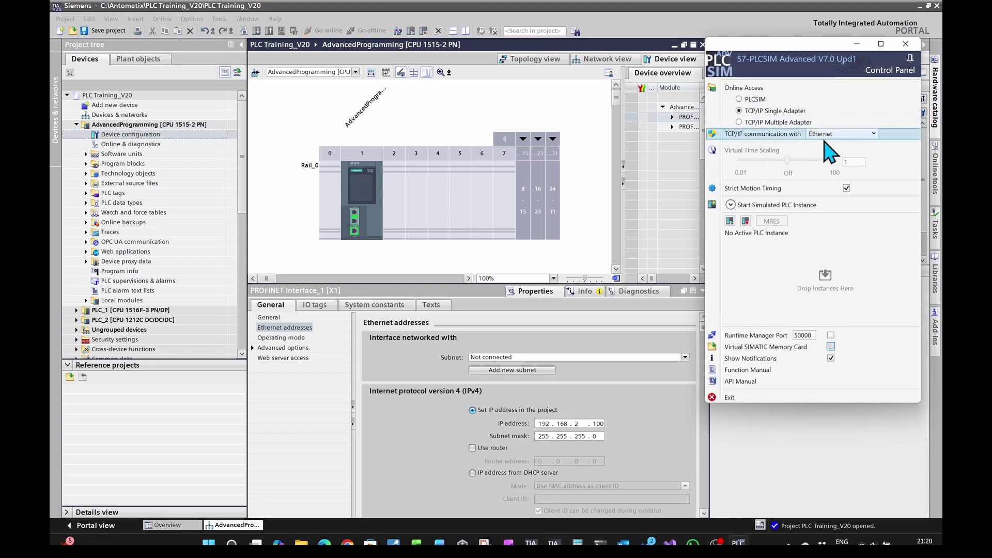
left_click(847, 134)
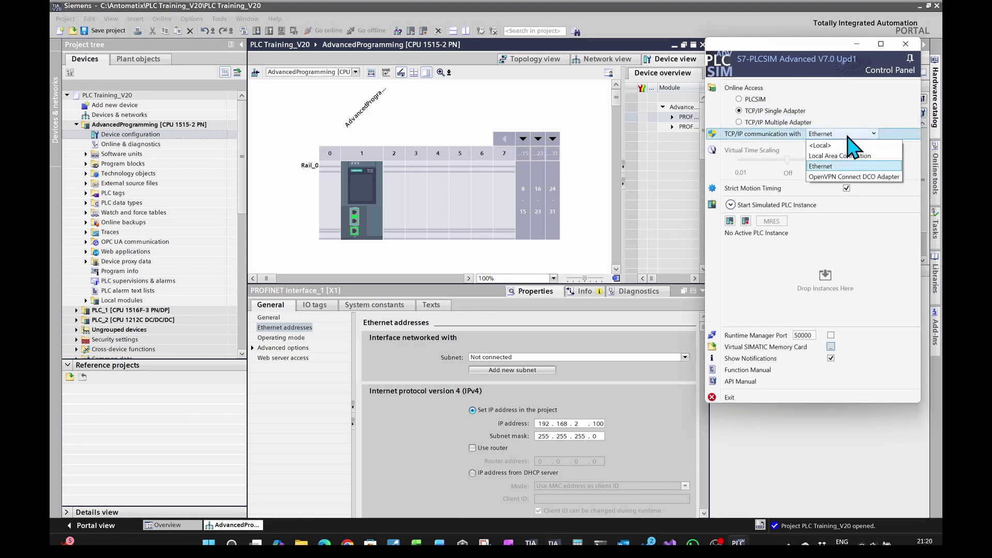
left_click(824, 156)
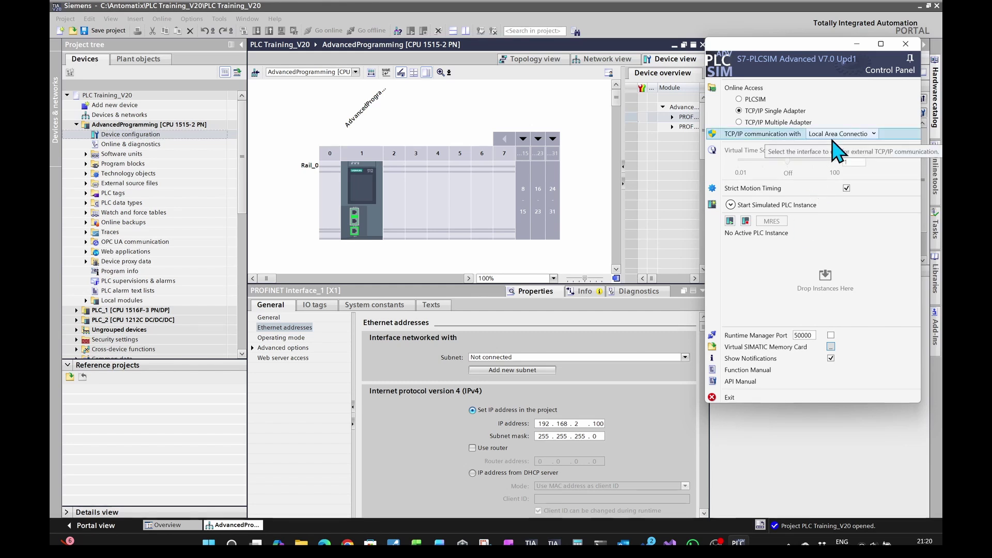
Expand the simulated PLC instance settings and enter PLCSIM_TEST as the instance name.
left_click(730, 205)
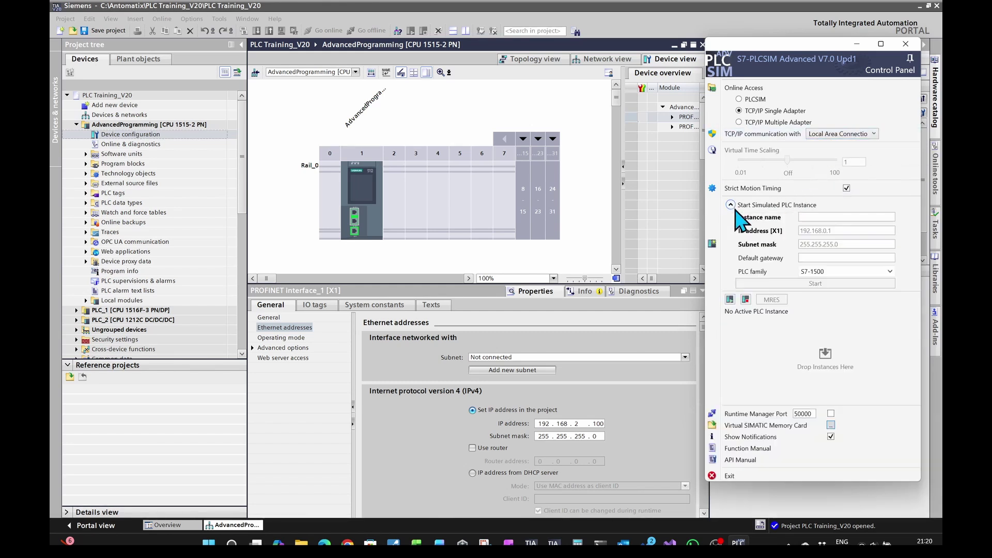
left_click(808, 216)
type("PLC")
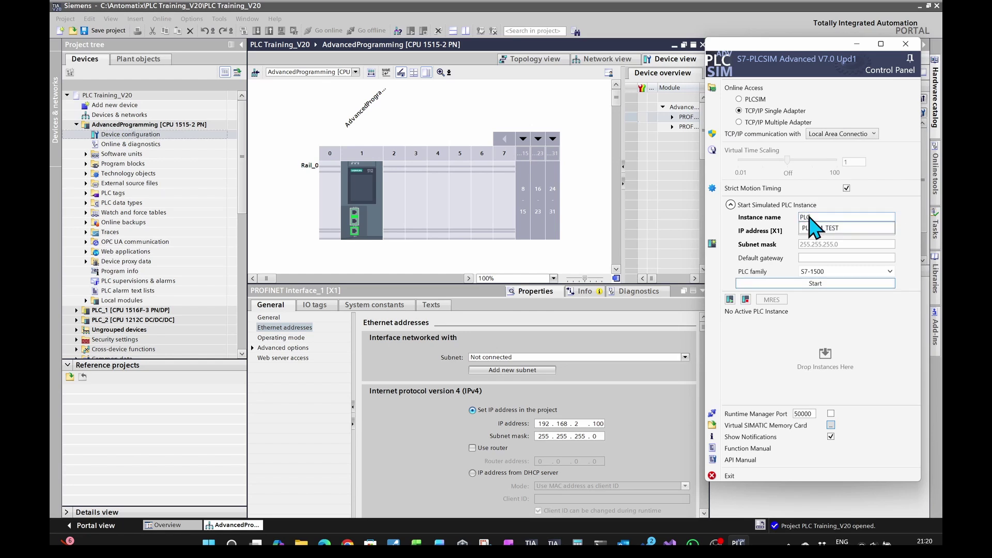
type("SIM_TEST")
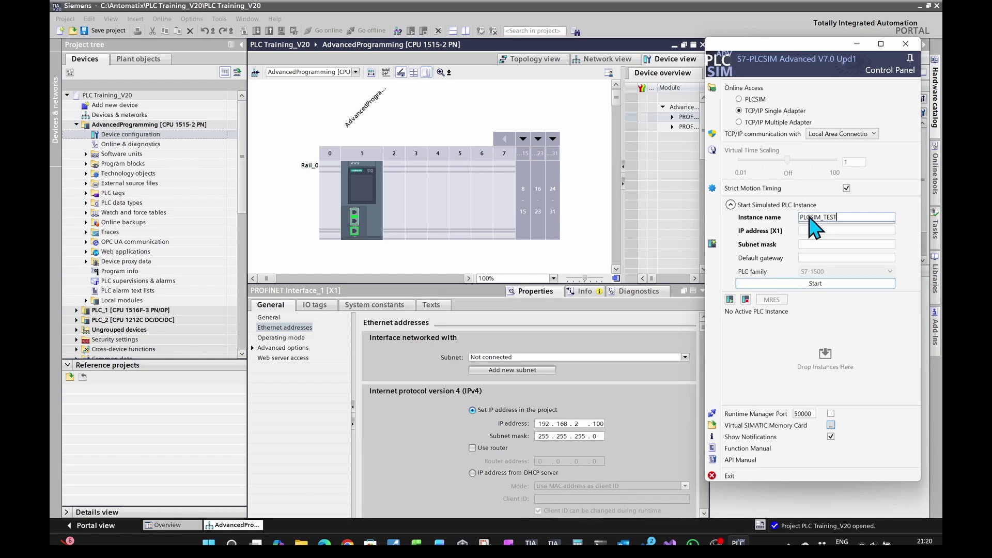
Complete the instance name as PLCSIM_TEST2 and set its X1 IP address to 192.168.2.100.
type("2")
left_click(843, 231)
type("192.168.0.1")
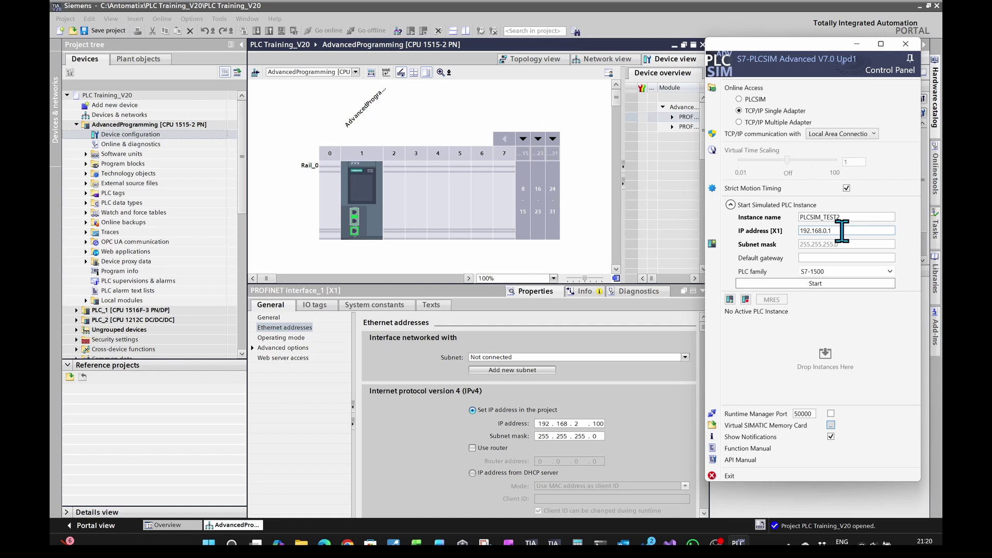
double_click(829, 230)
key("BackSpace")
key("BackSpace")
key("BackSpace")
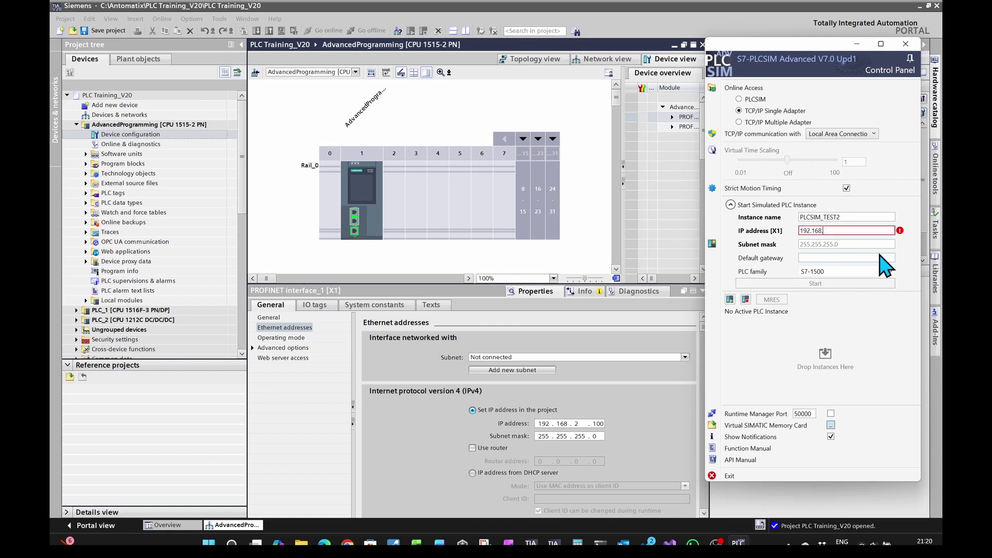
type("2.100")
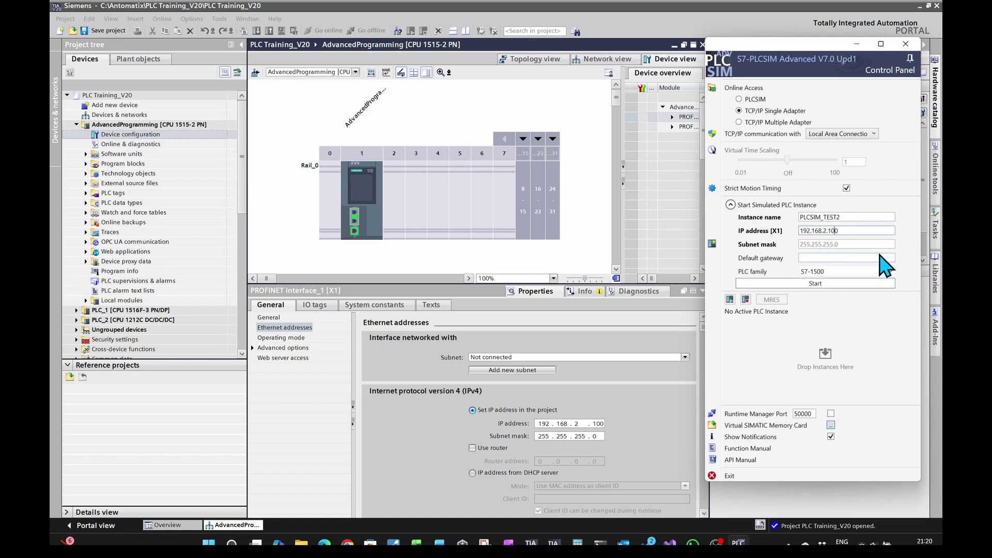
Keep S7-1500 as the PLC family, leave the default gateway empty, and start the simulated PLC instance.
left_click(859, 257)
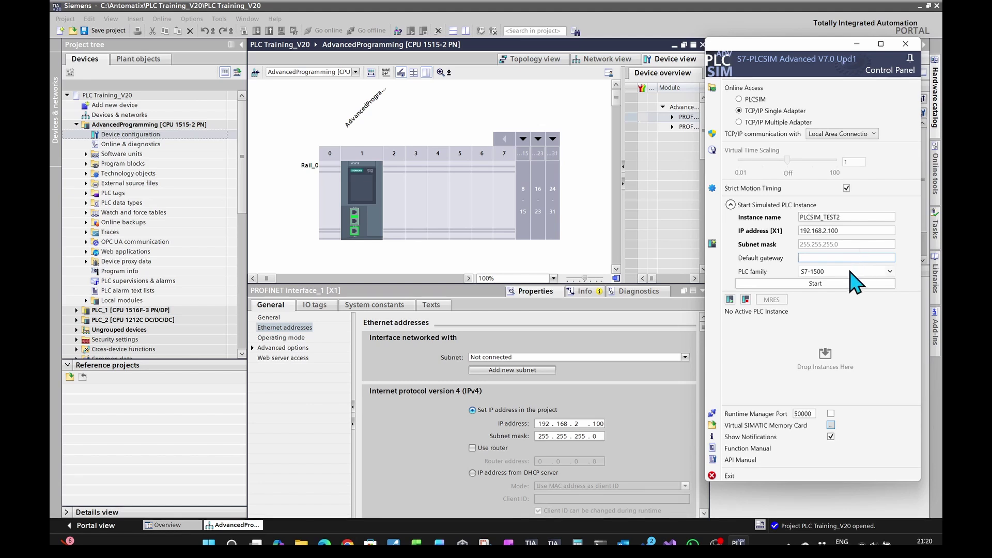
left_click(839, 272)
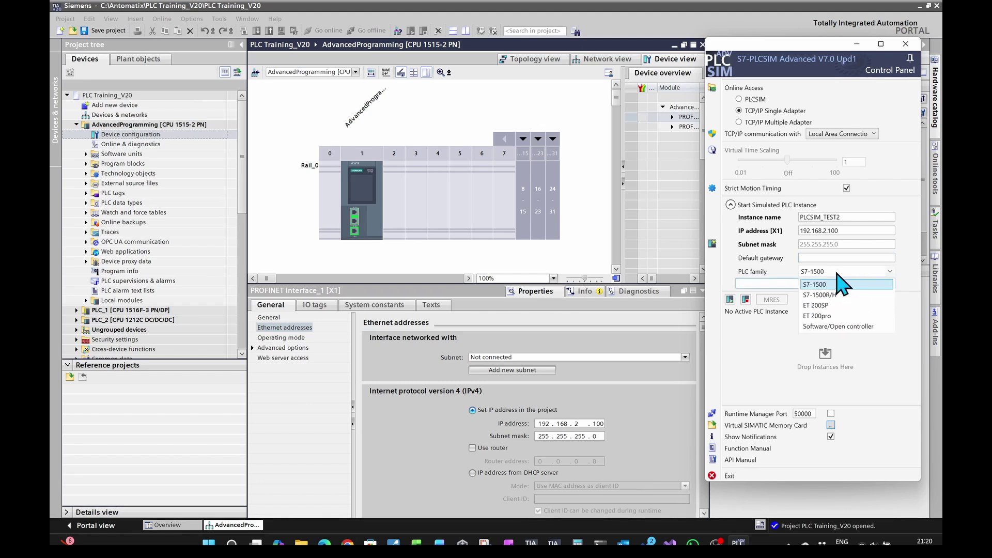
left_click(837, 273)
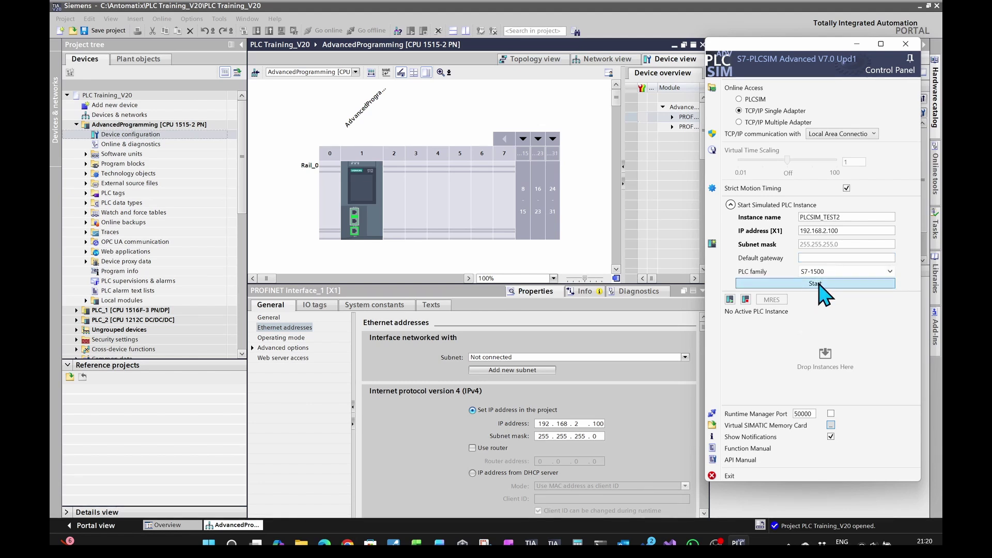
left_click(819, 284)
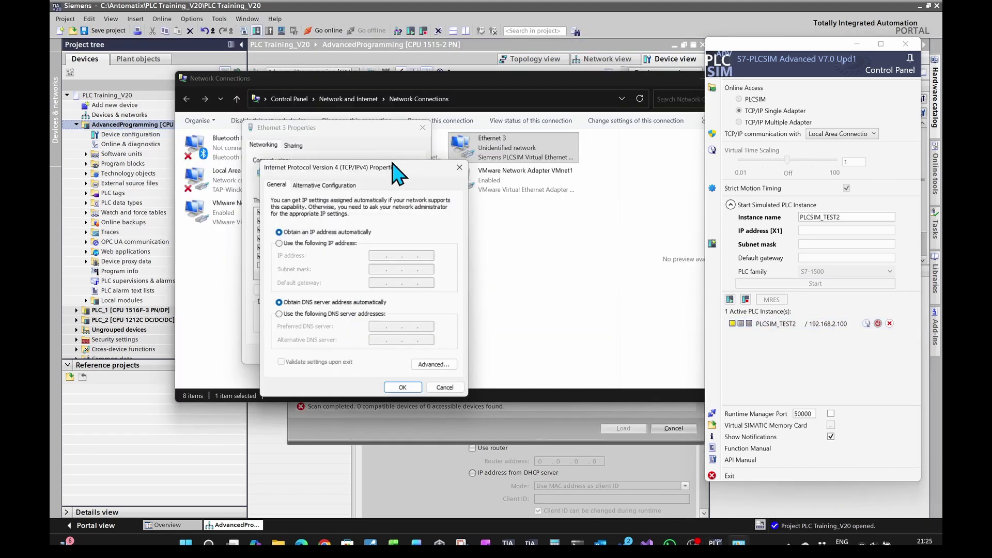
Assign the static IPv4 address 192.168.2.120 to the Ethernet 3 Siemens PLCSIM virtual adapter and confirm its properties.
left_click_drag(395, 165, 474, 172)
left_click(393, 240)
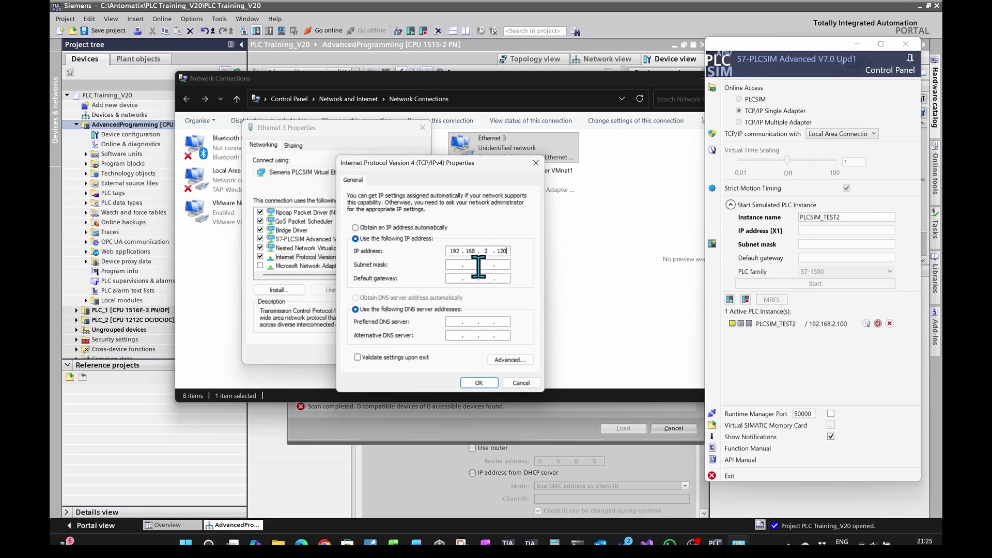
left_click(479, 383)
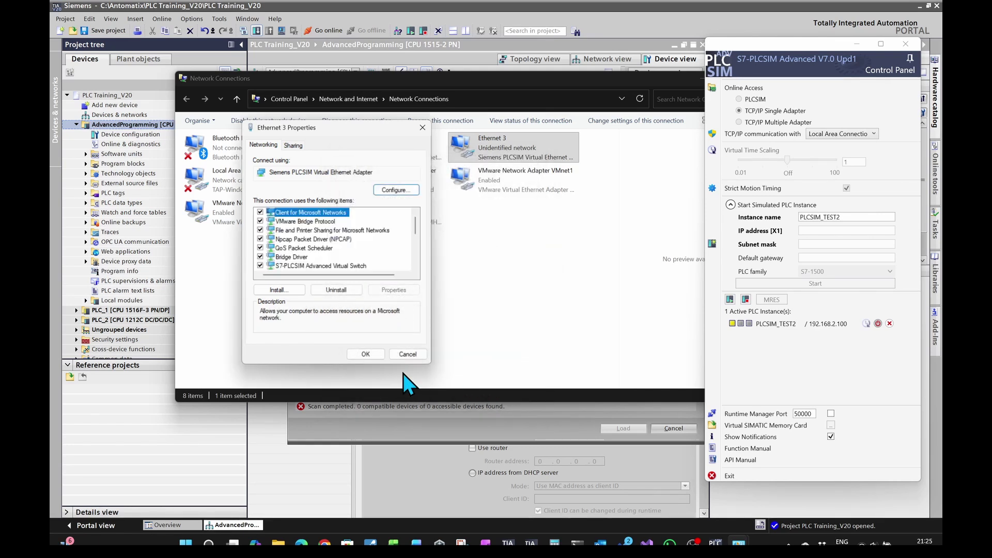
left_click(365, 354)
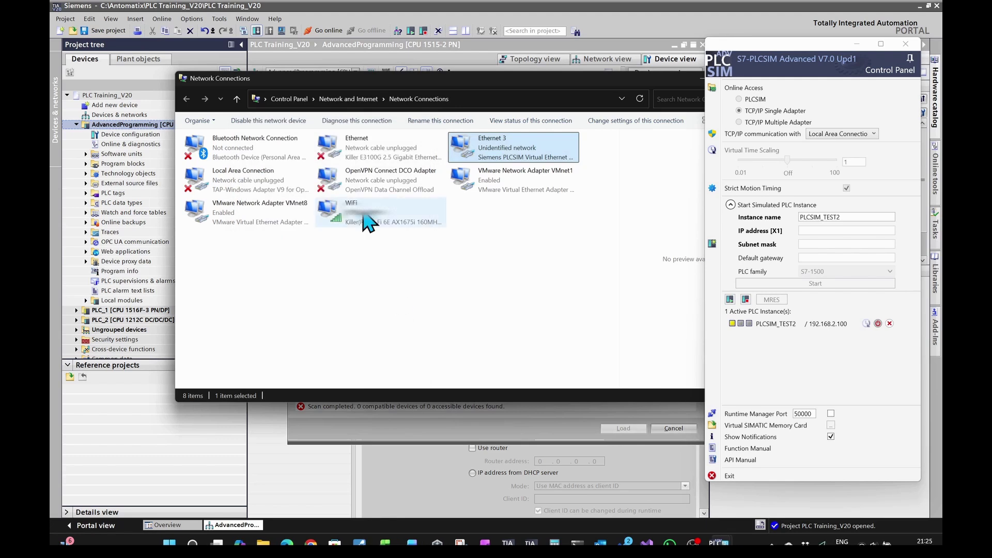
Check the S7-PLCSIM Advanced Virtual Switch entry in the WiFi adapter's properties, then return to the TIA Portal download dialog.
right_click(361, 209)
left_click(388, 326)
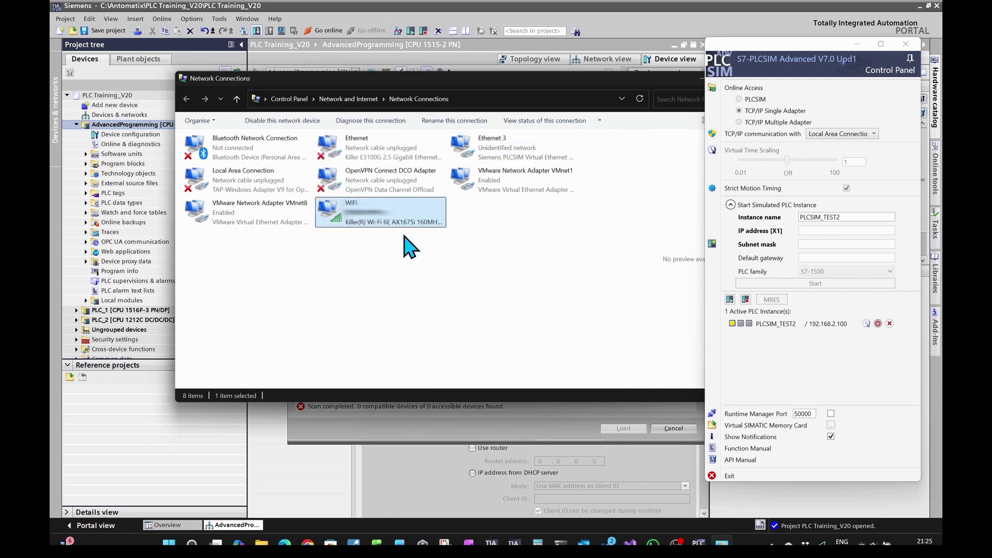
left_click_drag(328, 131, 410, 142)
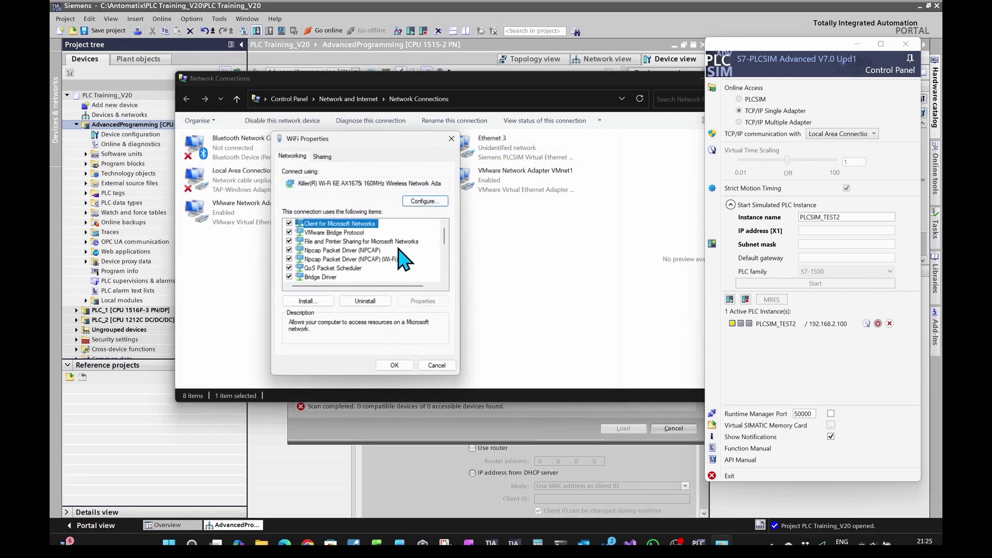
scroll(398, 248, "down", 2)
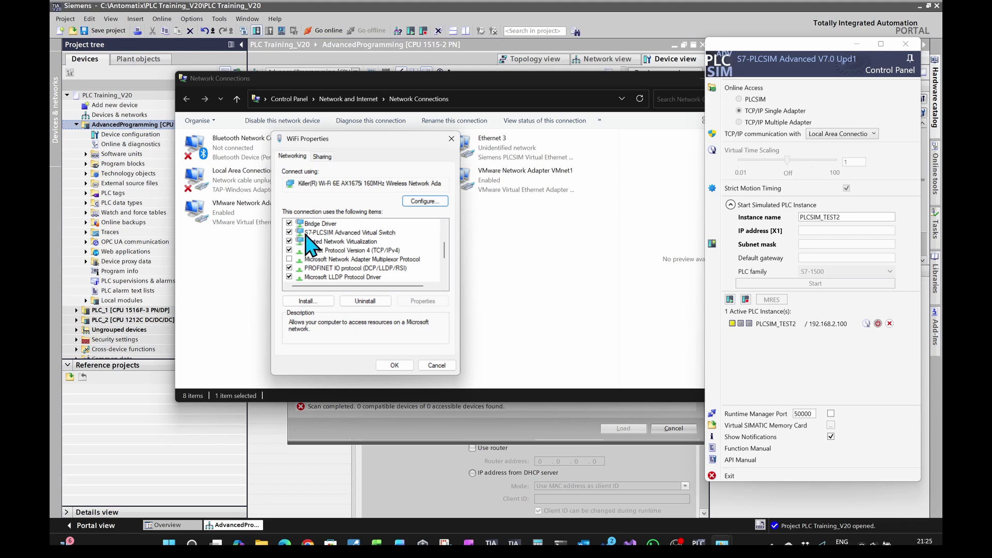
left_click(395, 366)
left_click(460, 11)
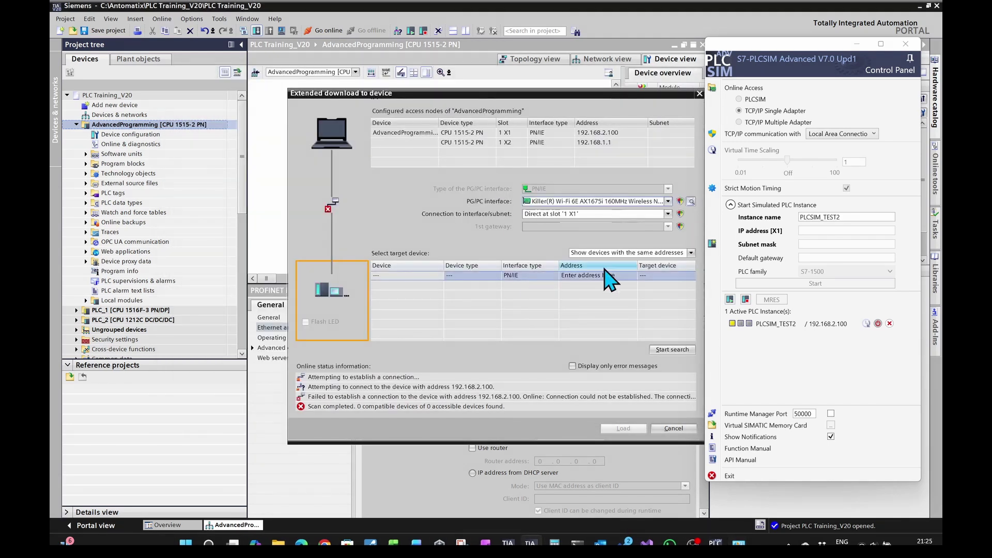
Search for the target device, connect to the simulated CPU at 192.168.2.100 as trusted, and load the AdvancedProgramming project into it.
left_click(672, 350)
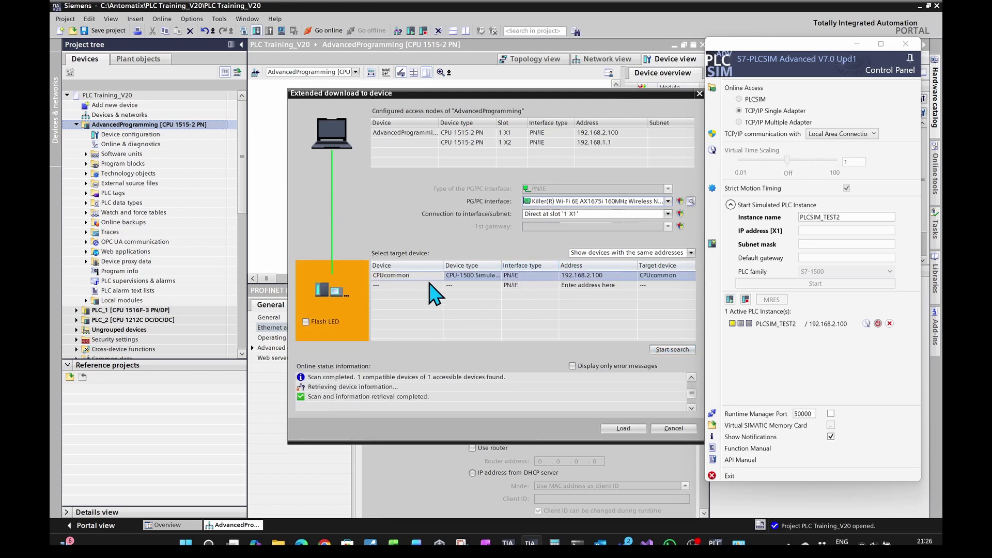
left_click(627, 428)
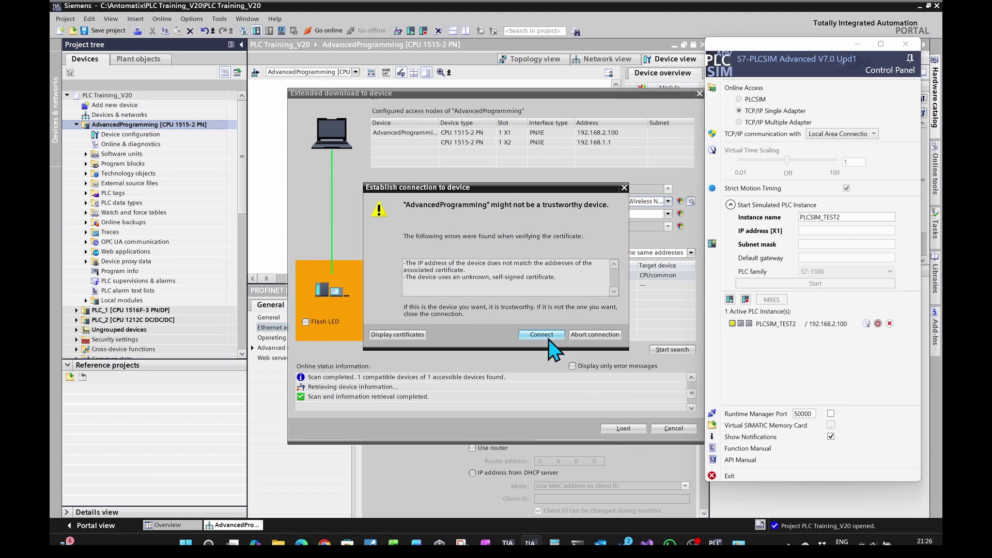
left_click(546, 337)
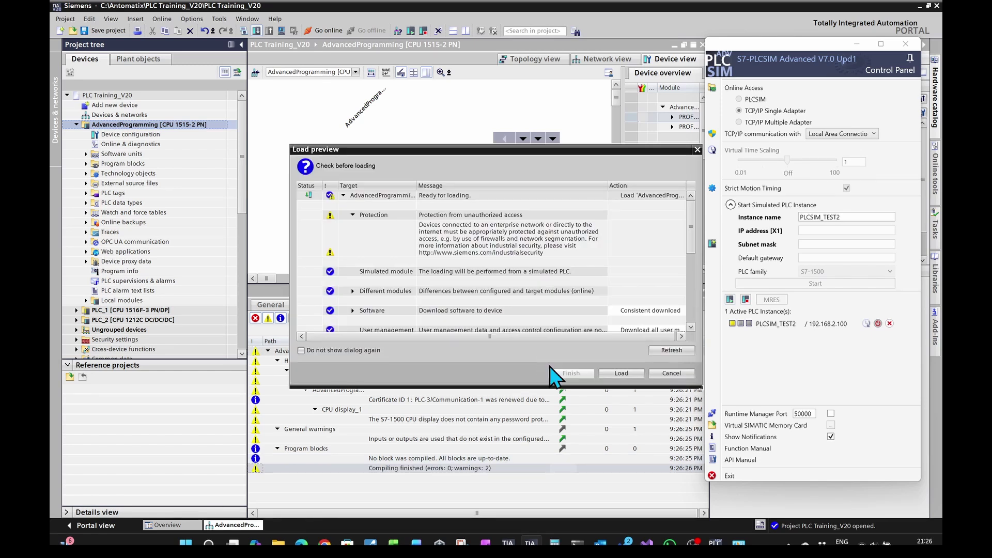
left_click(625, 375)
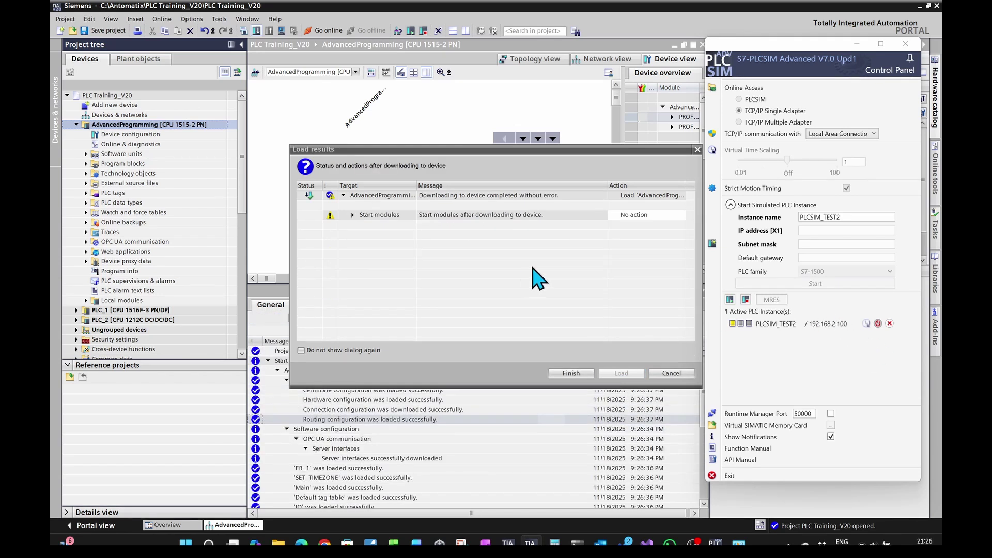
Set the action after downloading to Start module, finish the download, and select the PLCSIM_TEST2 instance in the Control Panel.
left_click(643, 216)
left_click(646, 216)
left_click(645, 232)
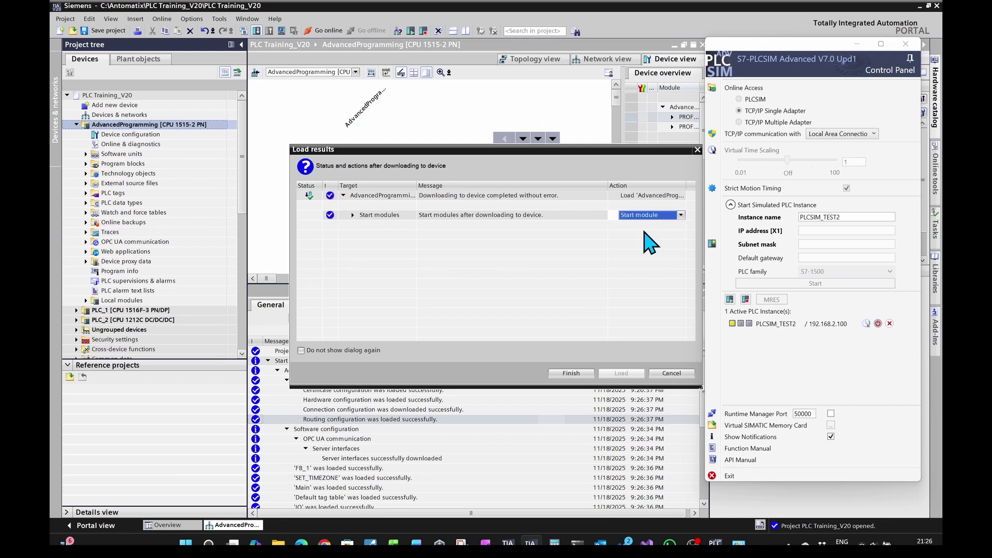
left_click(572, 373)
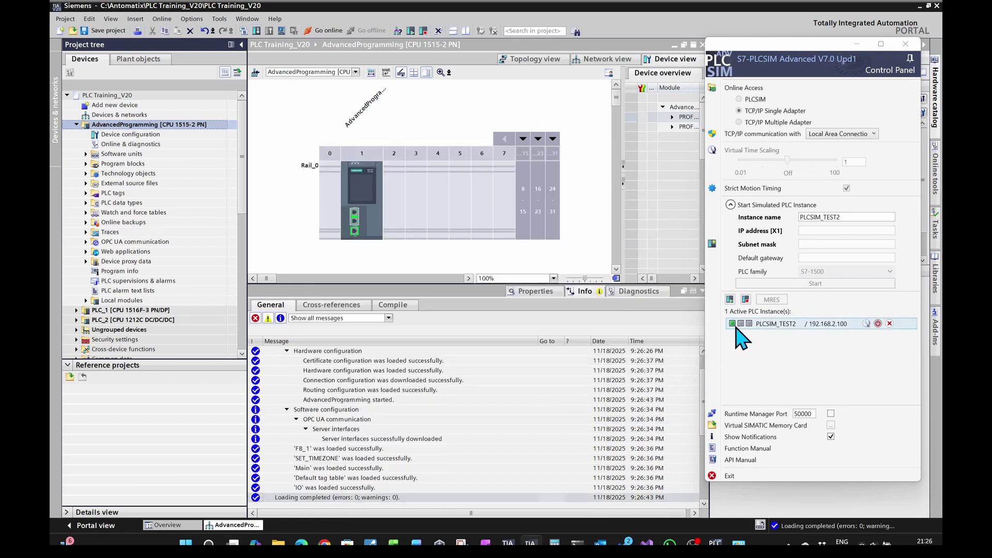
left_click(786, 326)
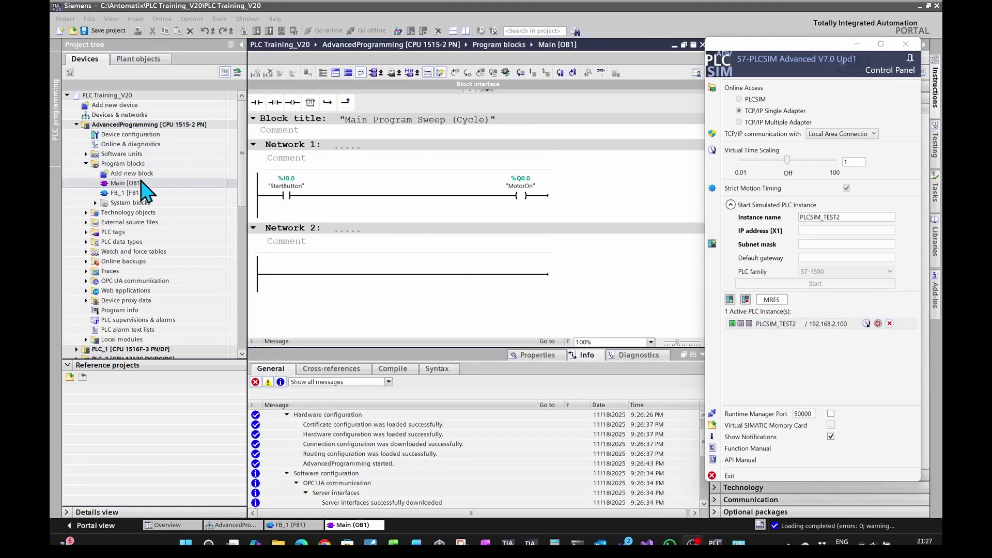
Insert a normally open contact in Network 2 of Main [OB1] and enter cl as its operand.
left_click(299, 287)
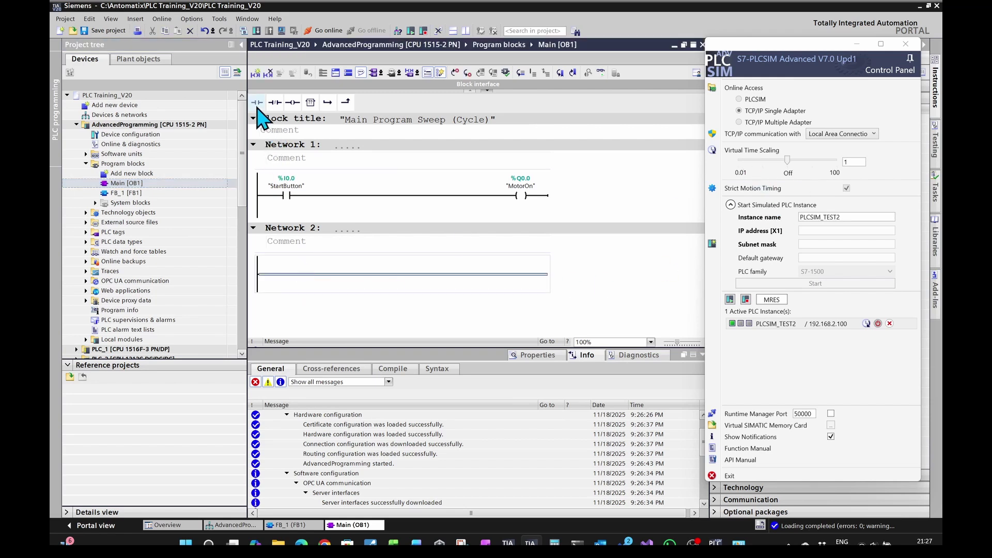
left_click_drag(257, 108, 288, 274)
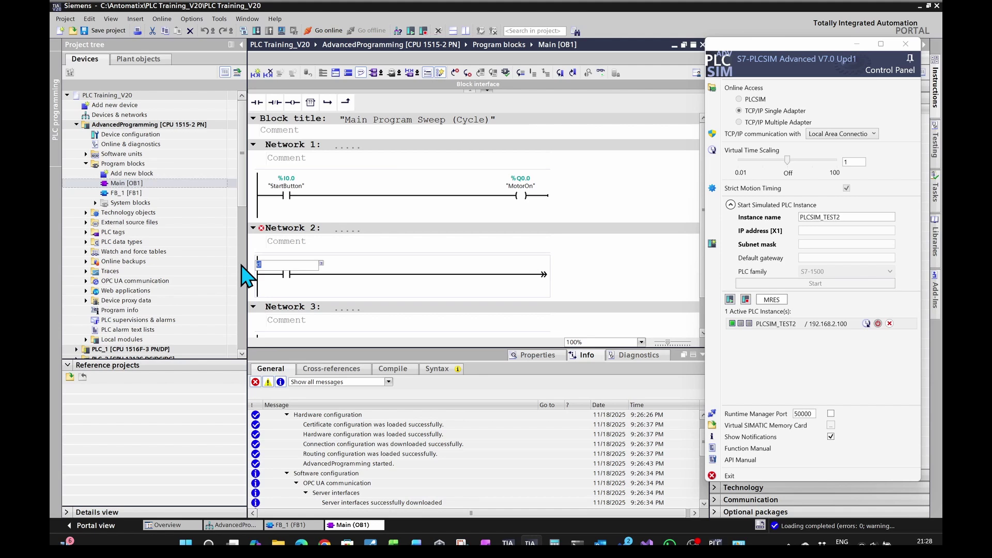
type("cl")
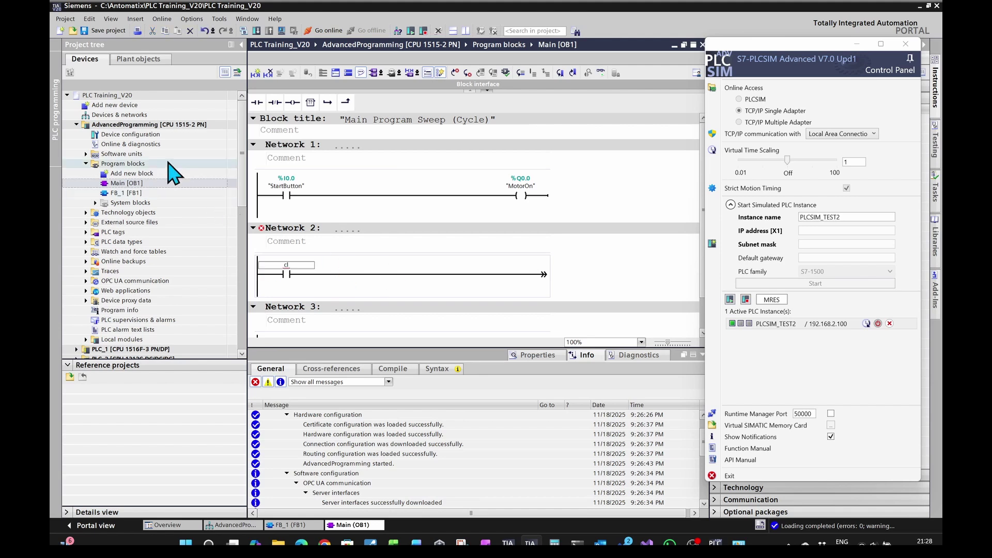
Enable the clock memory byte in the AdvancedProgramming CPU's system and clock memory properties, then close the device configuration.
double_click(150, 135)
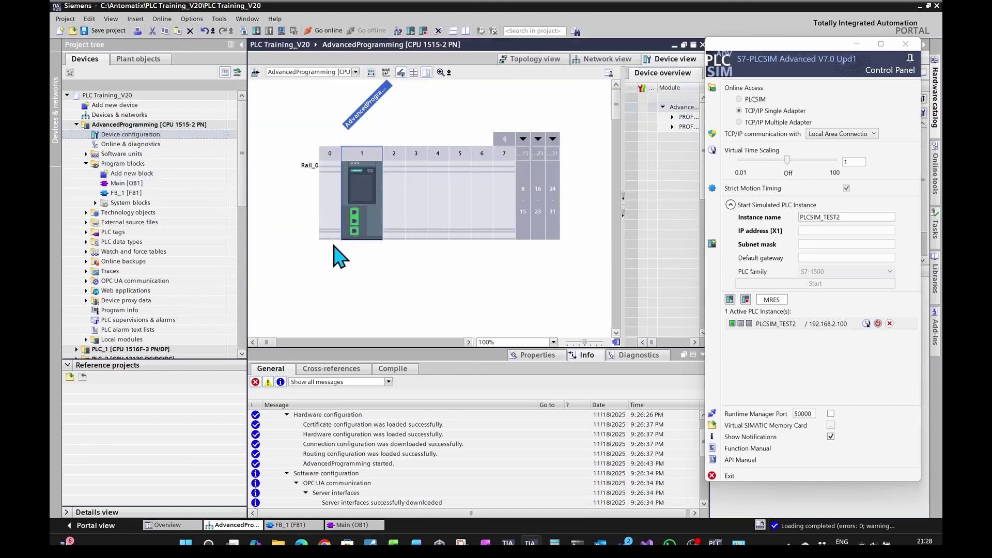
left_click(536, 356)
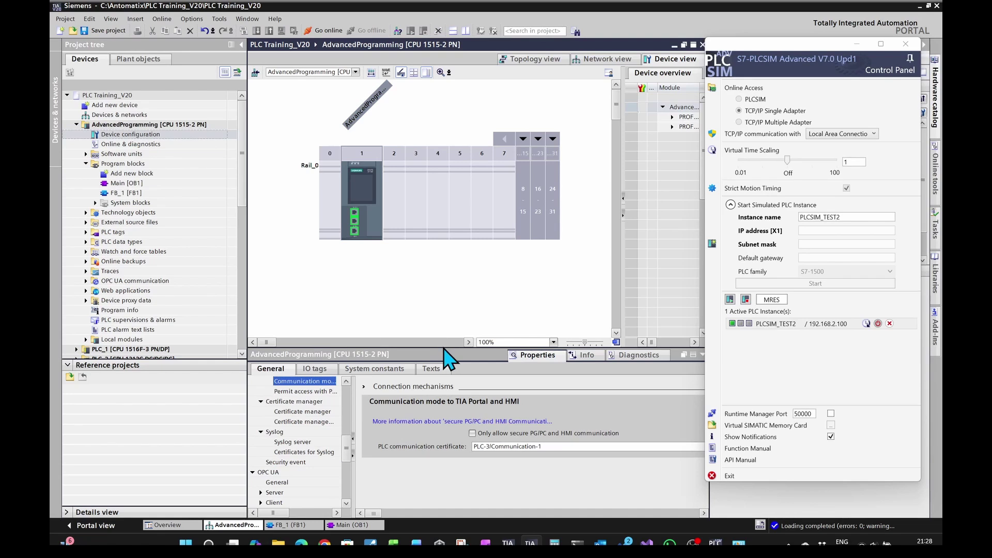
left_click_drag(444, 349, 451, 270)
left_click_drag(346, 407, 351, 329)
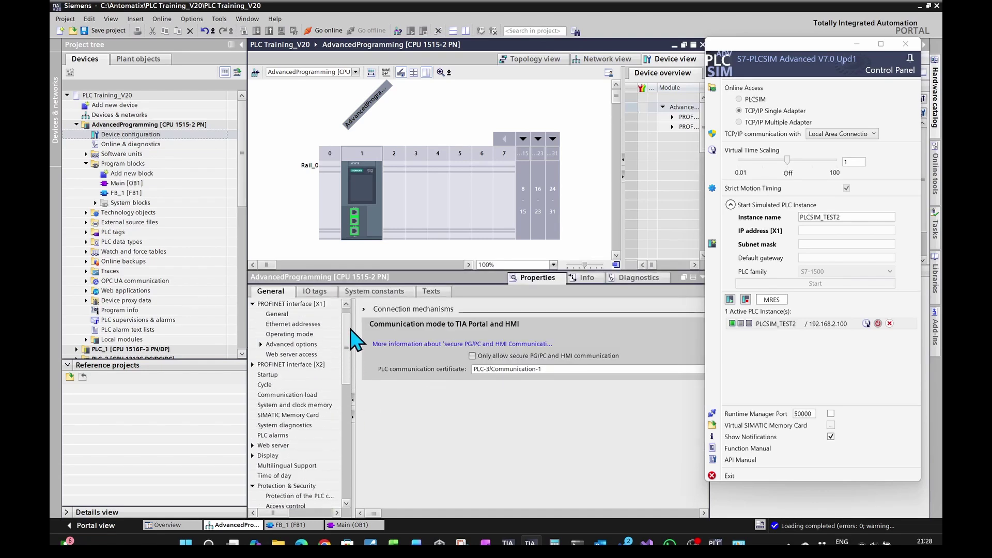
left_click(308, 406)
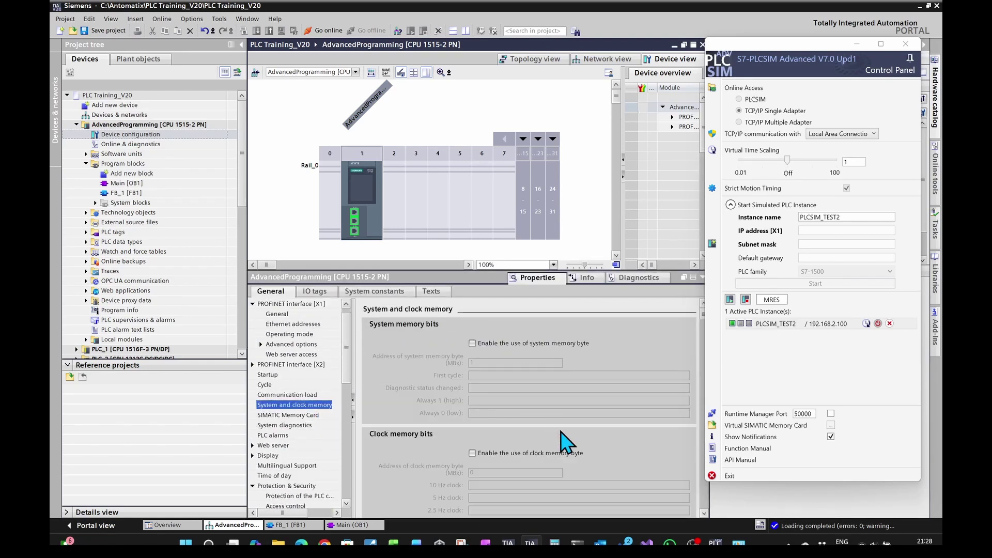
left_click(472, 453)
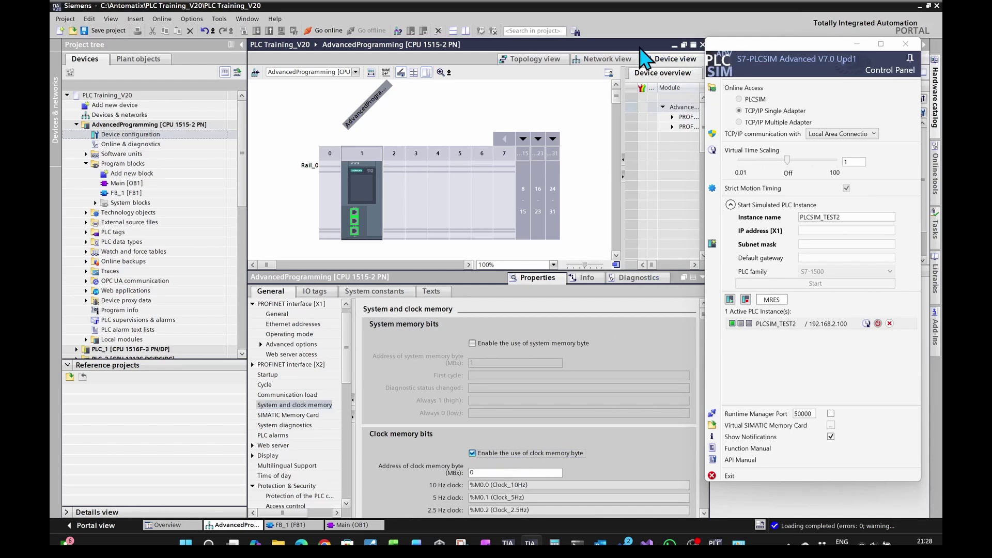
left_click(701, 45)
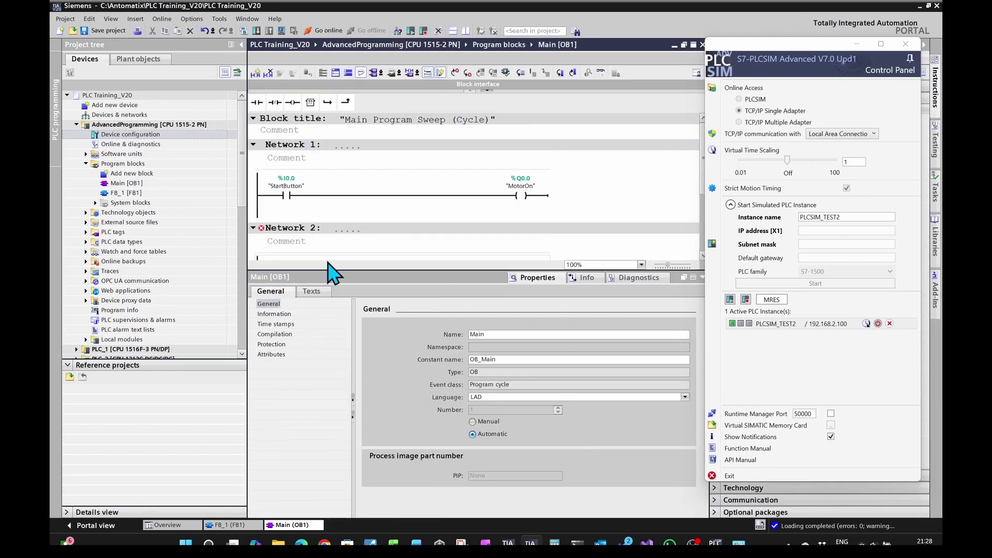
Assign the Clock_1Hz tag to the normally open contact in Network 2 of Main [OB1].
left_click_drag(380, 270, 381, 427)
left_click(293, 267)
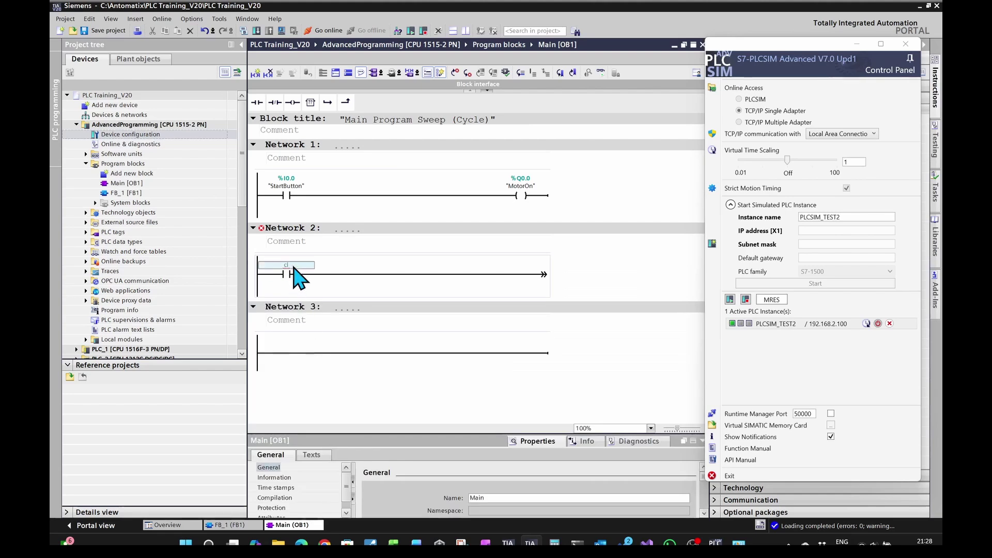
type("Cl")
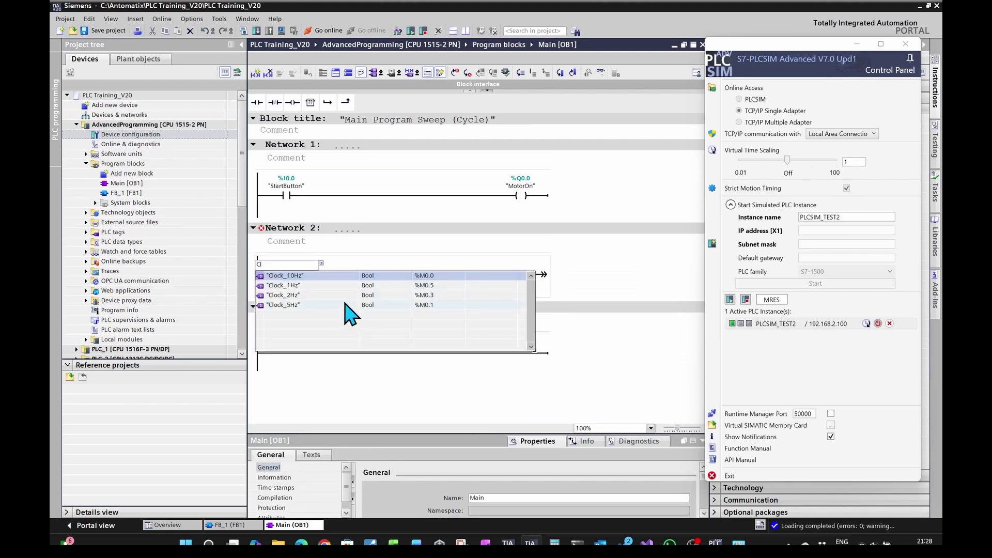
left_click(308, 288)
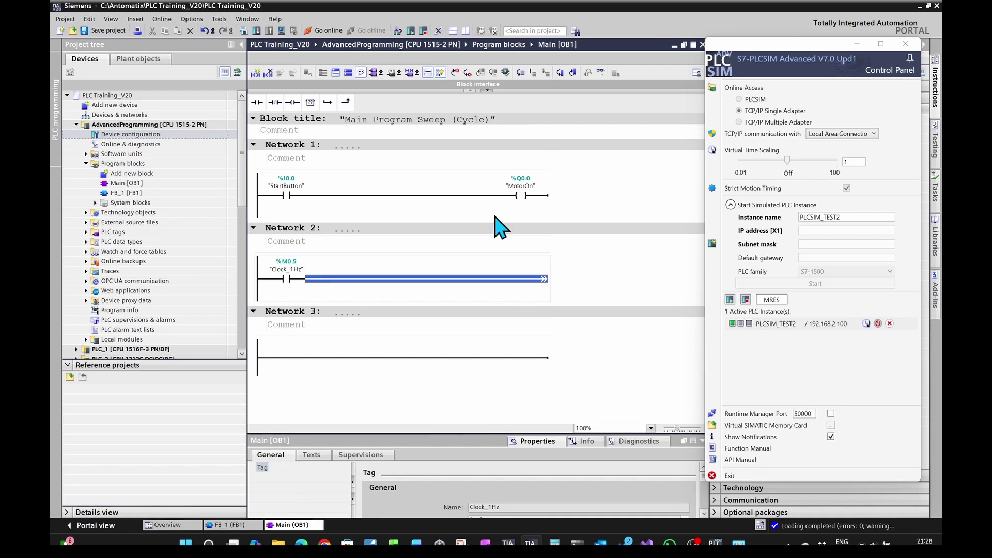
Replace the normally open contact in Network 2 with a positive-edge operand scan contact that uses Clock_1Hz.
left_click(912, 64)
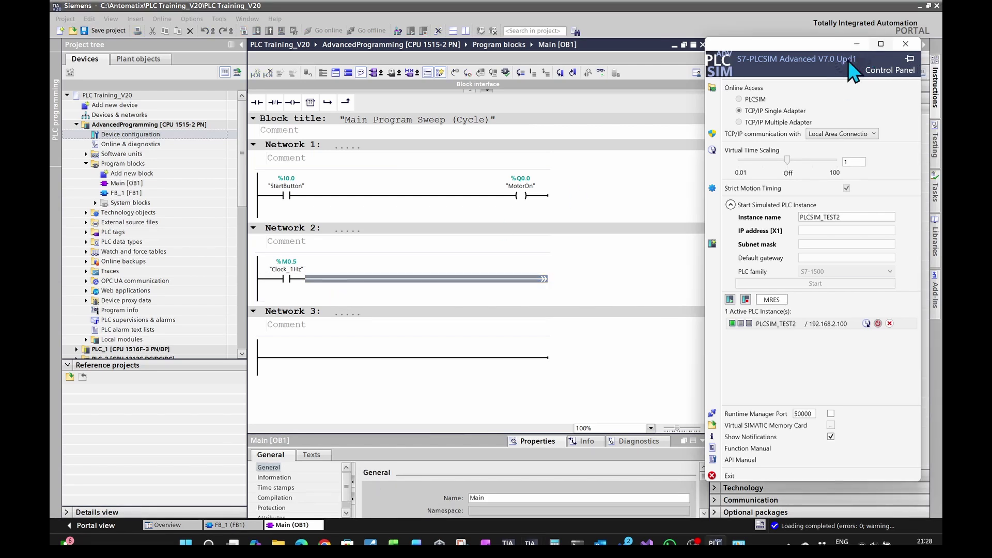
left_click(715, 129)
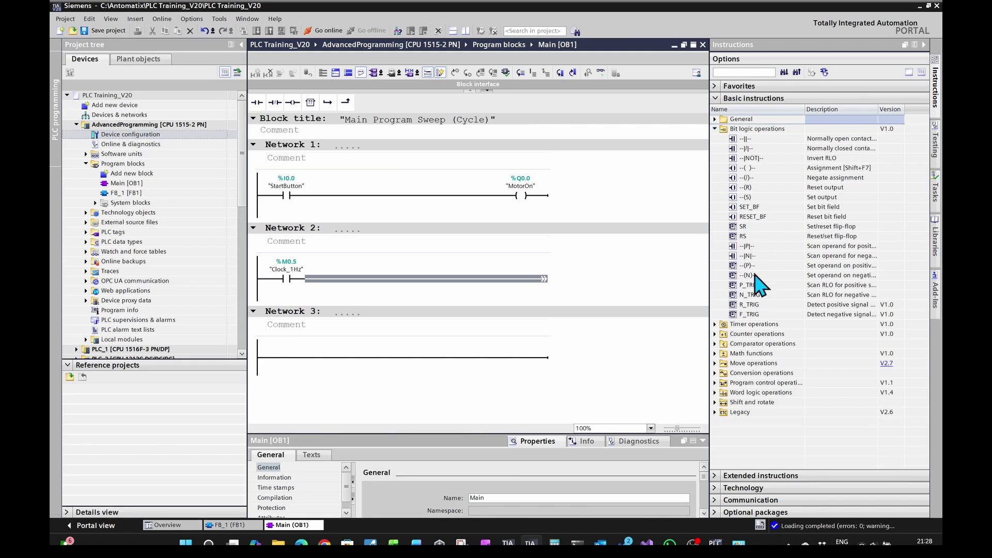
left_click_drag(747, 247, 389, 300)
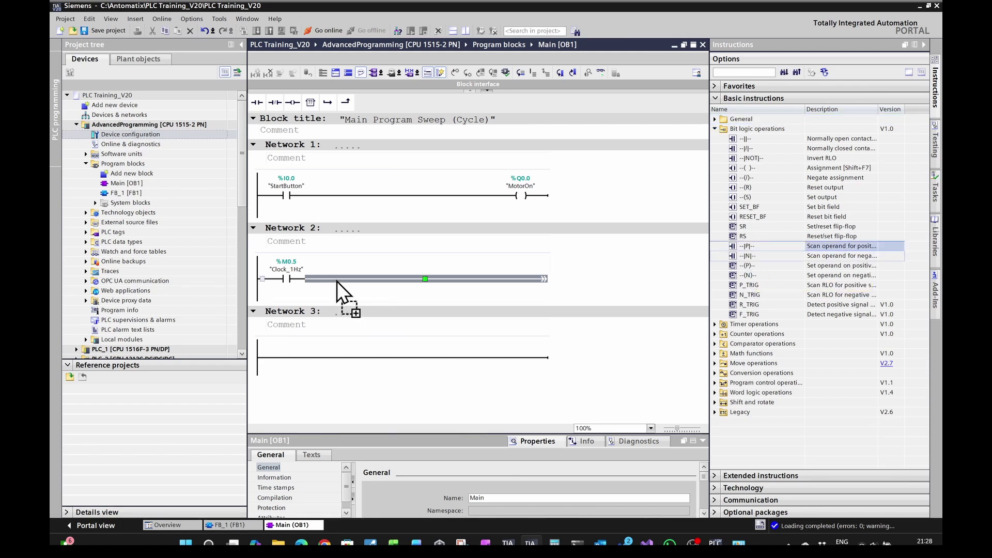
left_click_drag(337, 281, 336, 283)
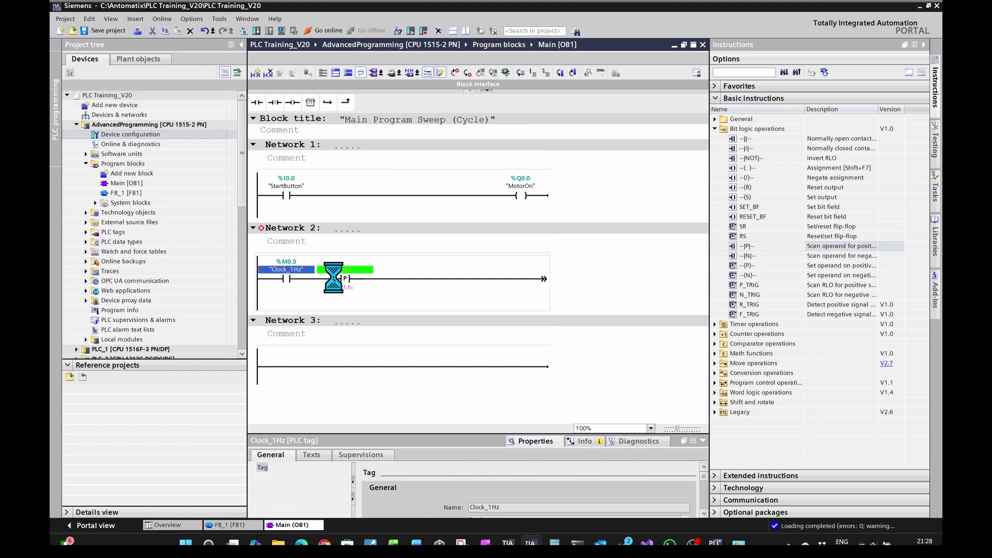
key("Delete")
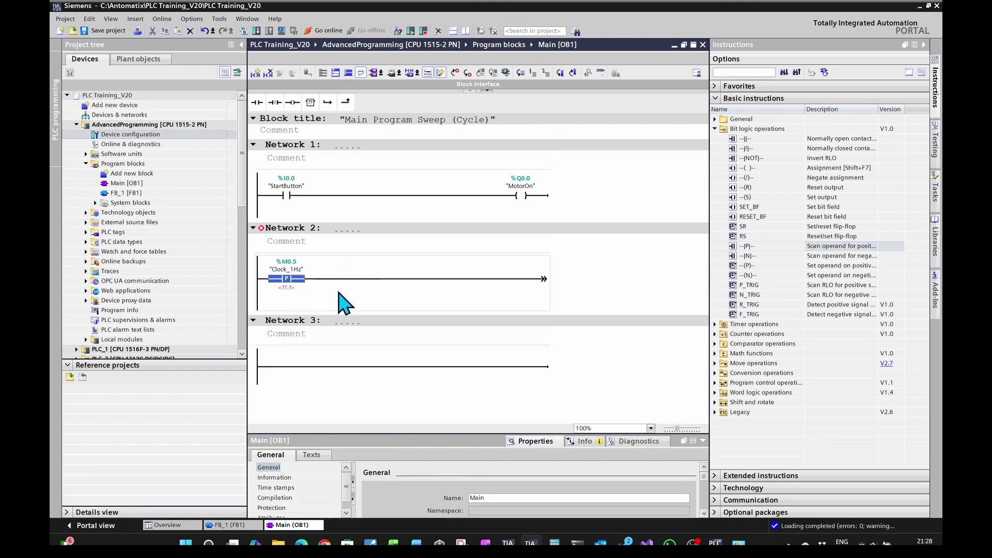
Enter Pulse as the edge memory bit of the positive-edge contact and define it as a Global Memory Bool tag at %M10.0.
left_click(283, 287)
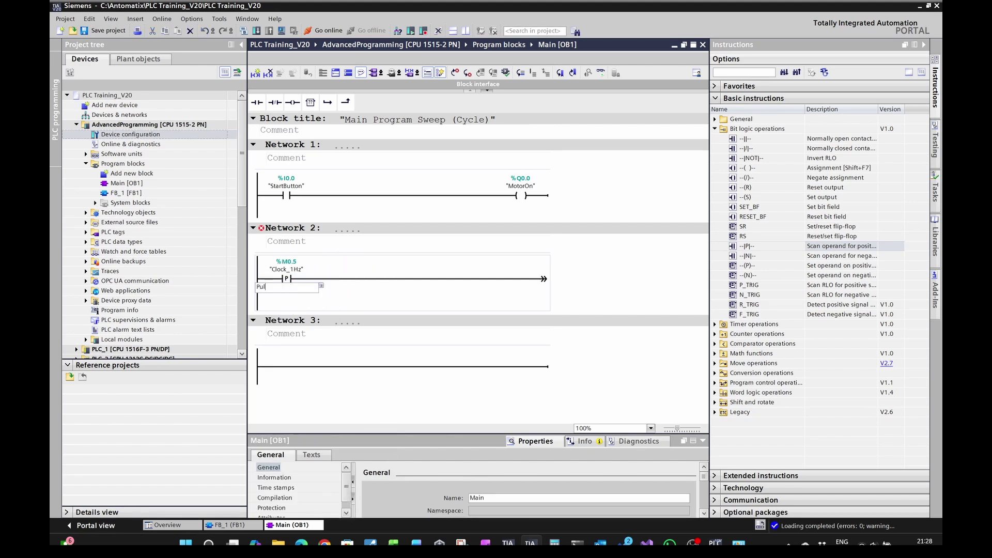
key("Return")
right_click(287, 287)
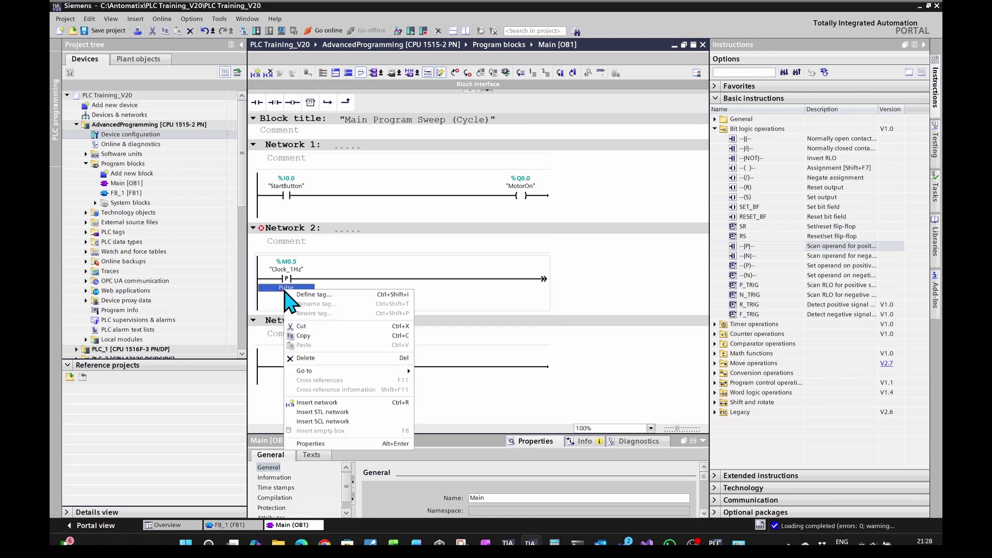
left_click(315, 308)
left_click(380, 319)
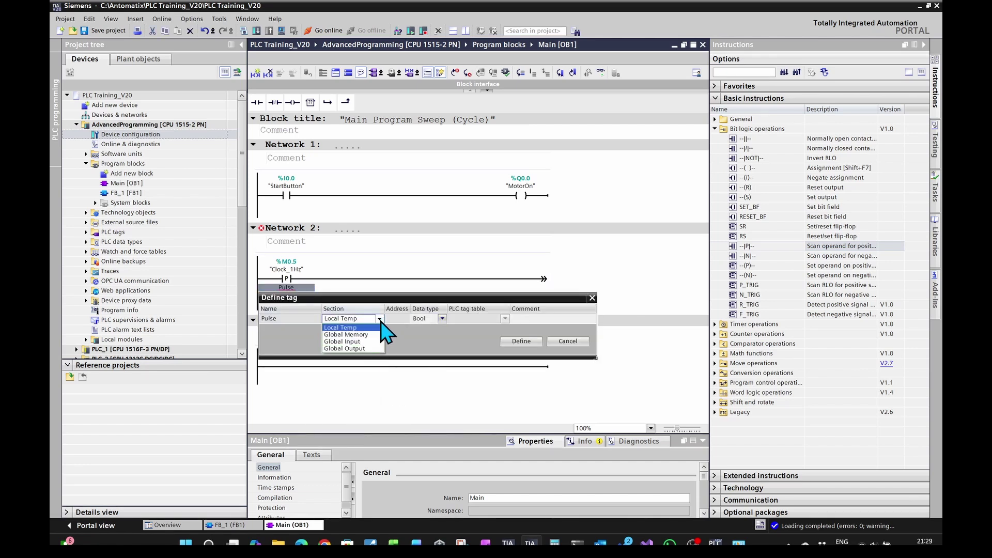
left_click(345, 334)
left_click(402, 320)
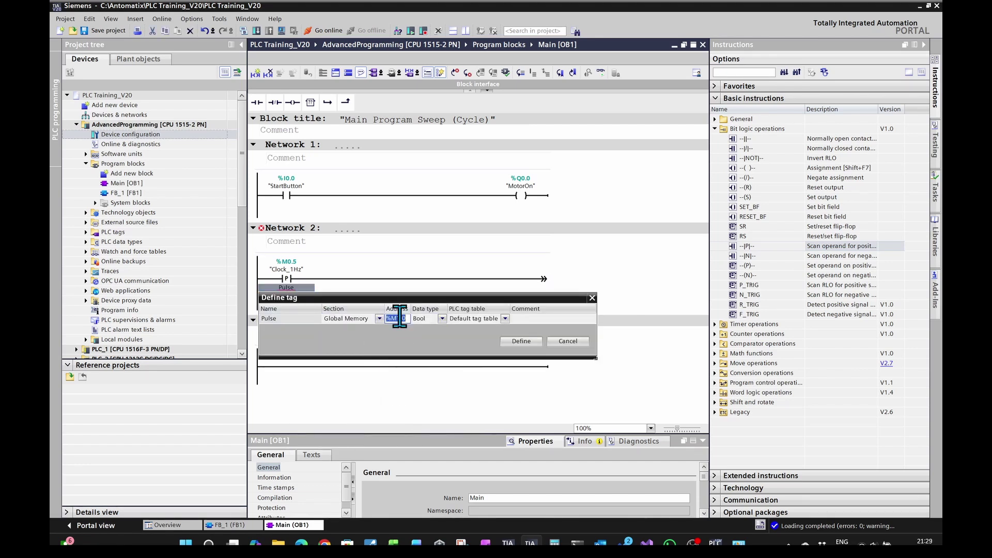
type("0")
left_click(521, 341)
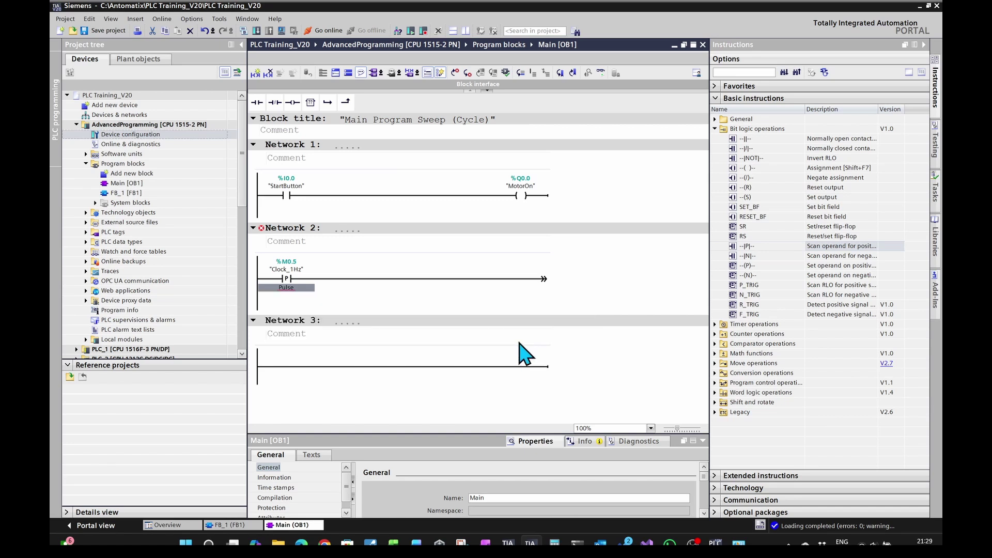
Insert an ADD box after the positive-edge contact in Network 2.
left_click(283, 294)
left_click(377, 279)
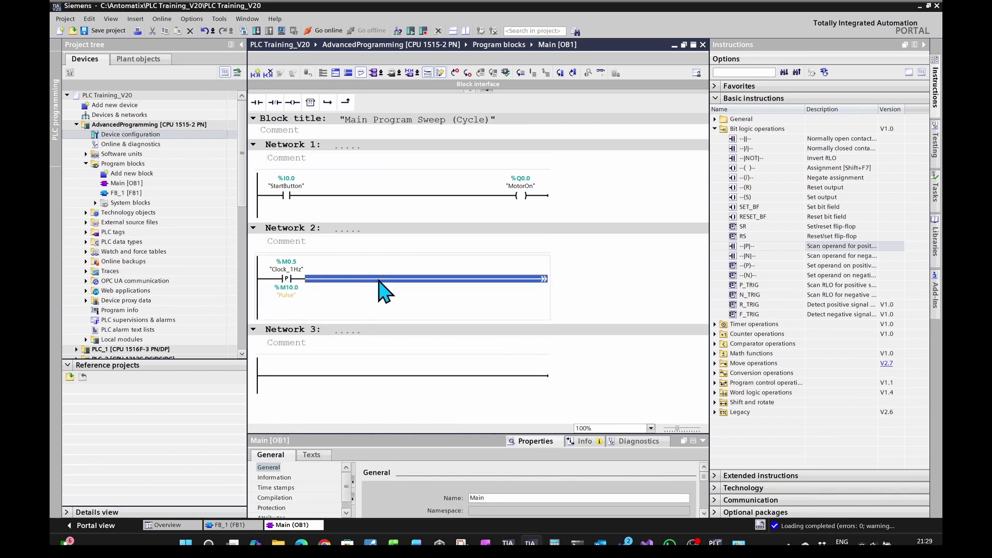
left_click(310, 102)
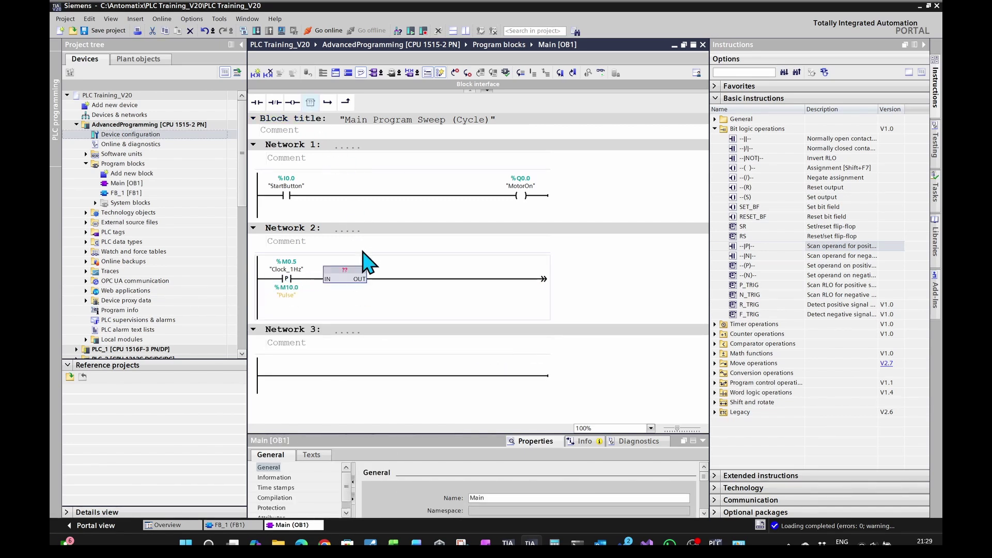
type("a")
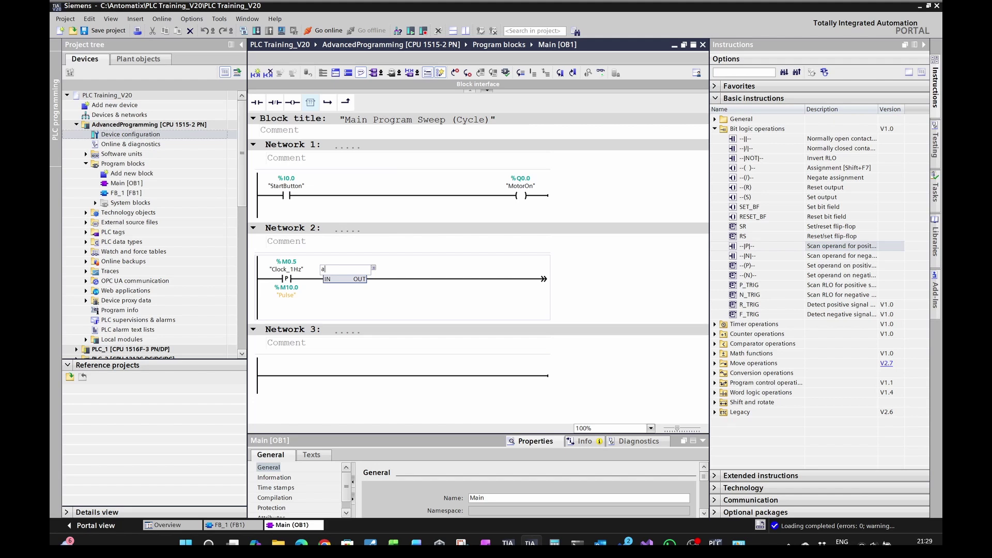
type("dd")
key("Return")
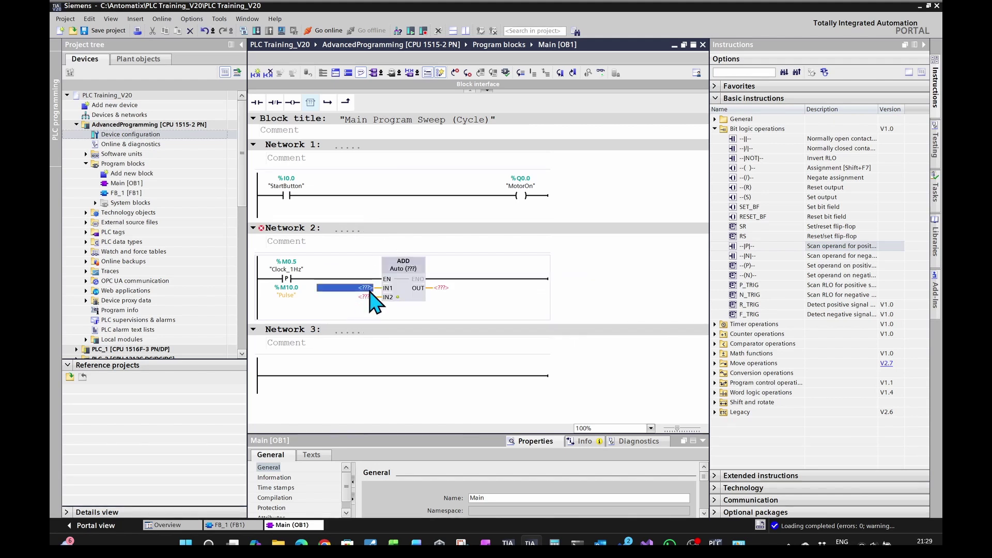
Enter Counter at IN1 and 1 at IN2 of the ADD box, and set its data type to DInt.
left_click(367, 288)
right_click(362, 288)
left_click(345, 298)
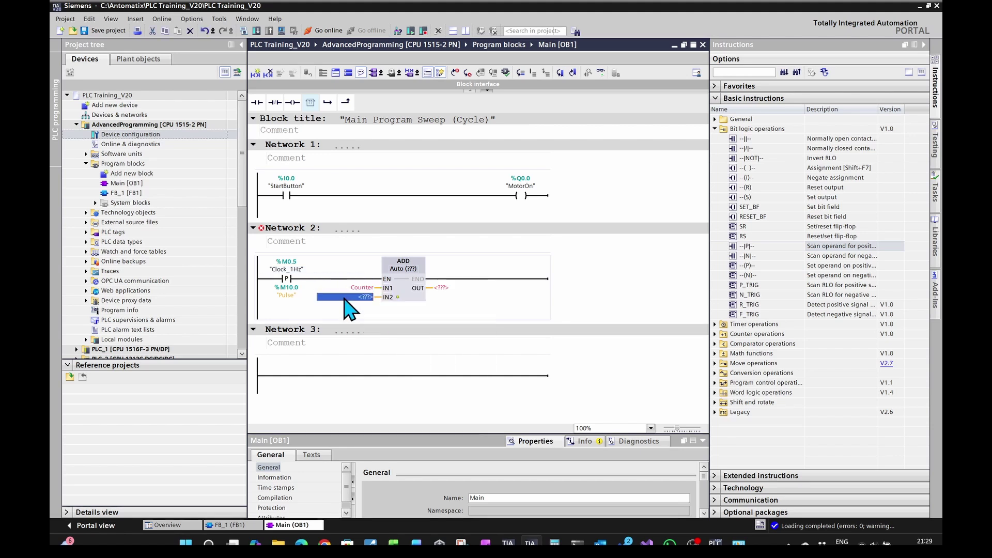
type("1")
key("Return")
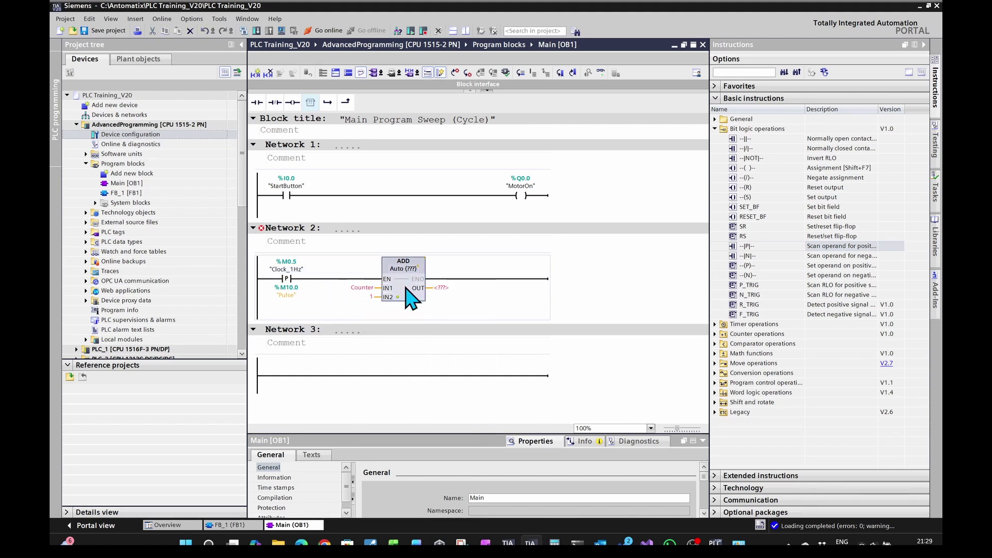
left_click(413, 269)
left_click(408, 293)
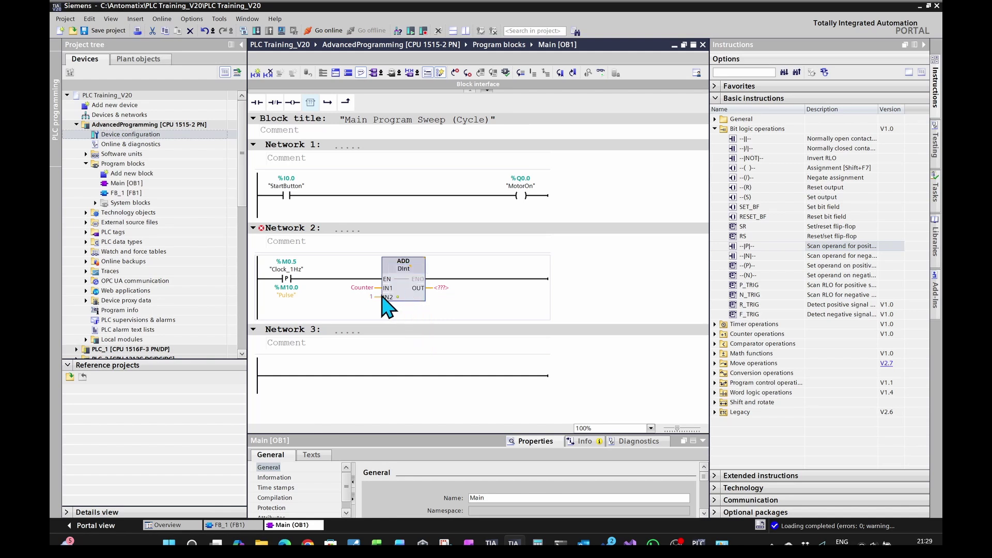
Re-enter IN1 as "Counter" in quotes, define it as a Global Memory DInt tag at %MD22, and assign the same tag to the ADD output.
left_click(359, 288)
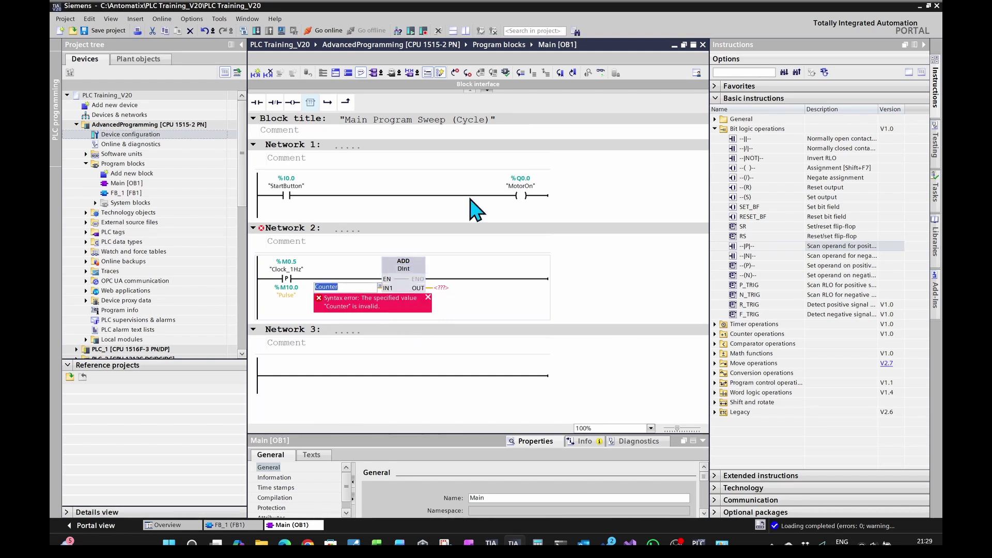
double_click(321, 286)
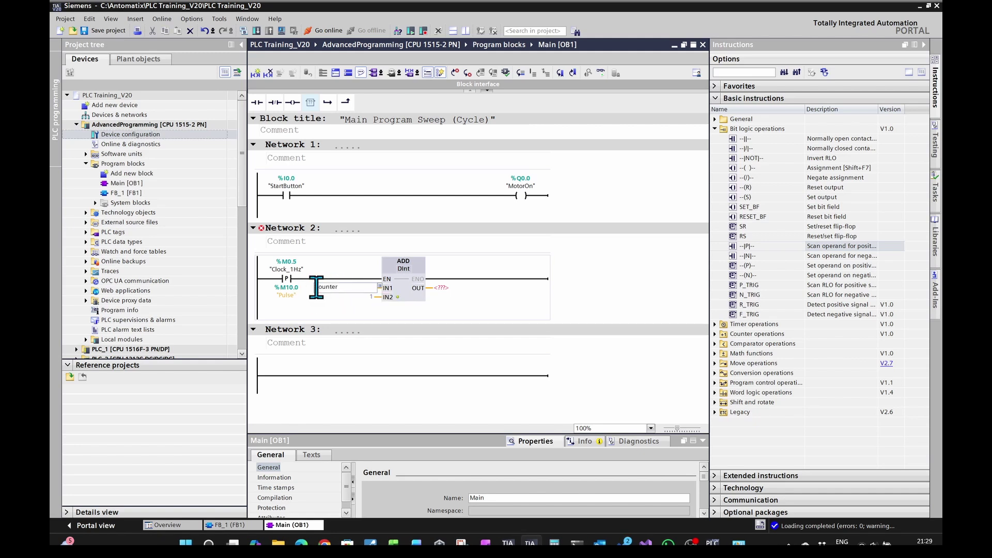
type("\"Counter\"")
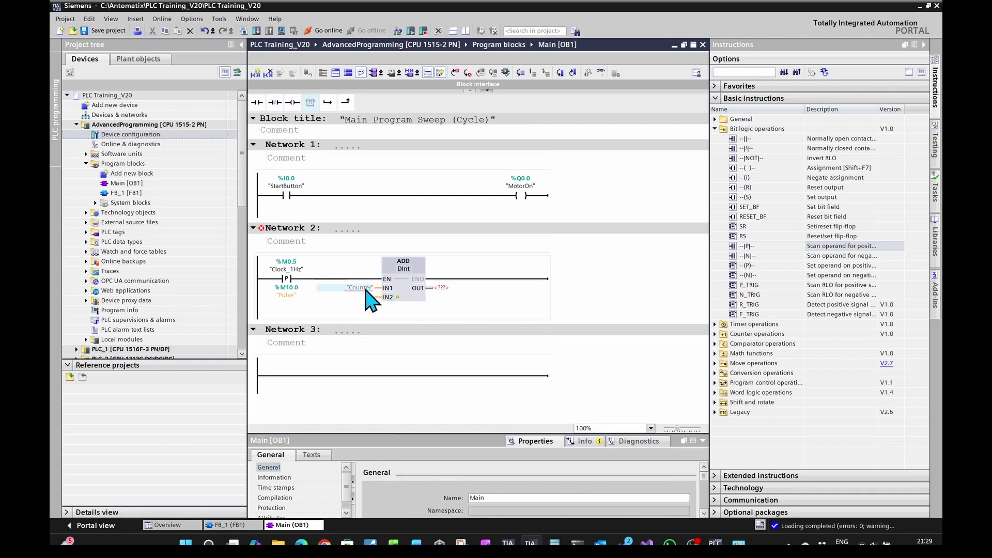
right_click(365, 288)
left_click(395, 293)
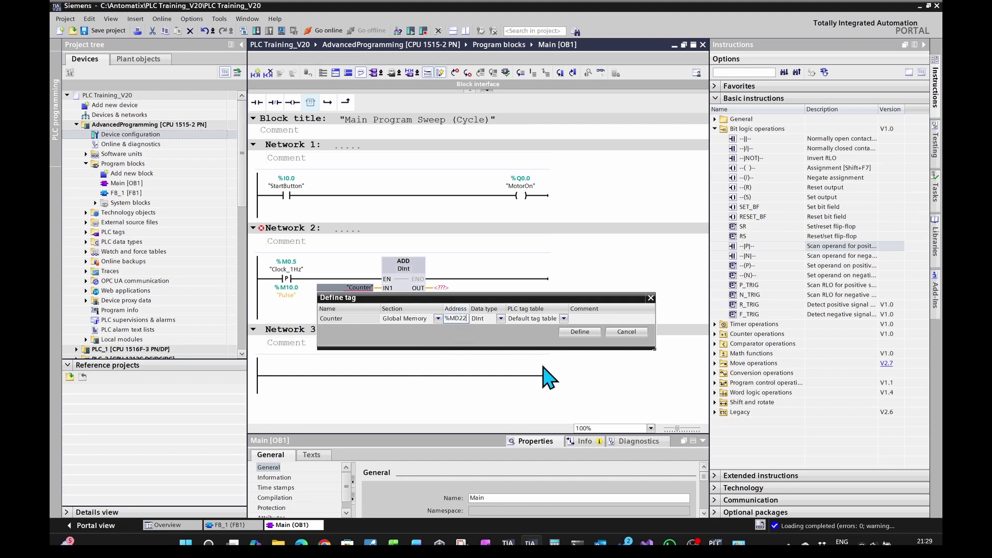
left_click(573, 332)
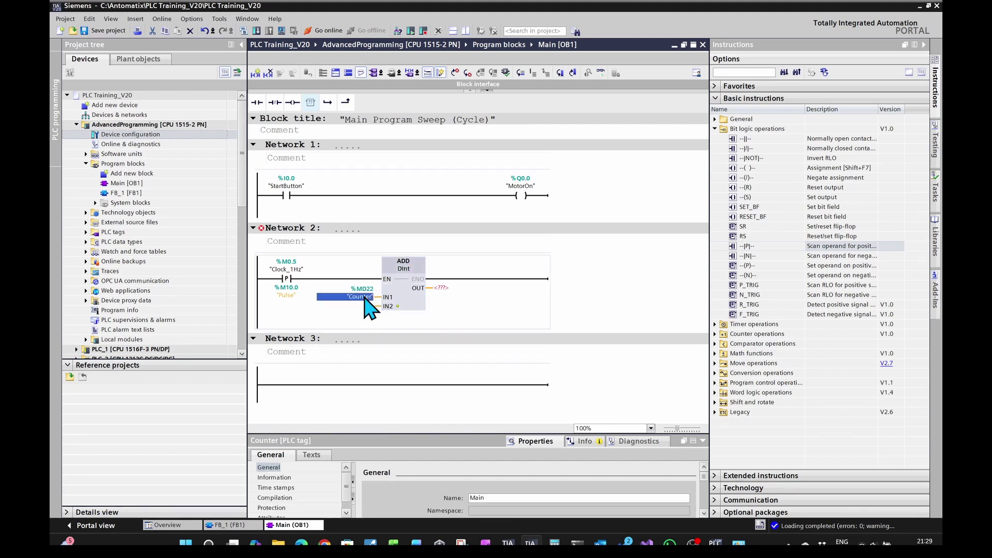
left_click_drag(365, 298, 436, 298)
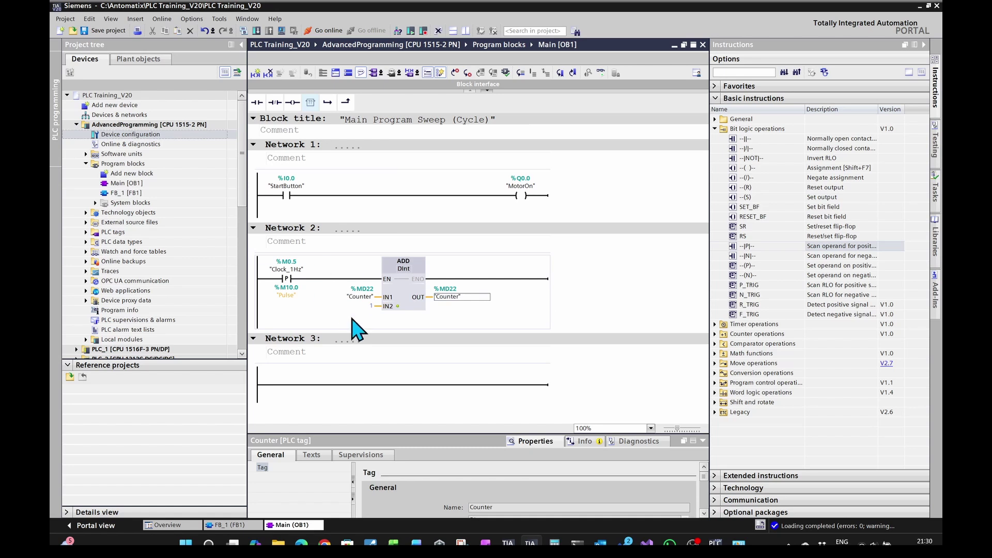
Check the AdvancedProgramming assignment list for the tag occupying bit 0 of MB10, then close the list.
left_click(287, 295)
right_click(290, 296)
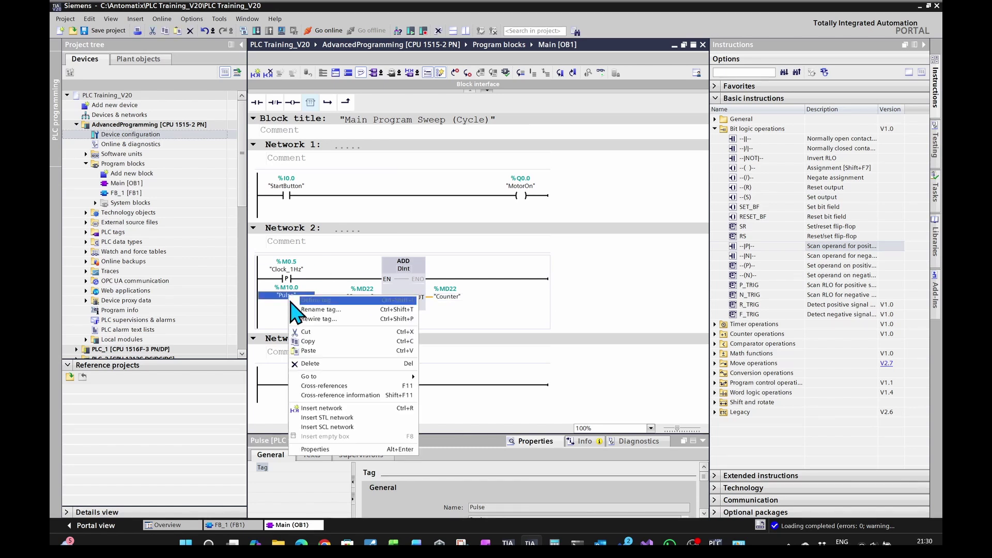
left_click(172, 125)
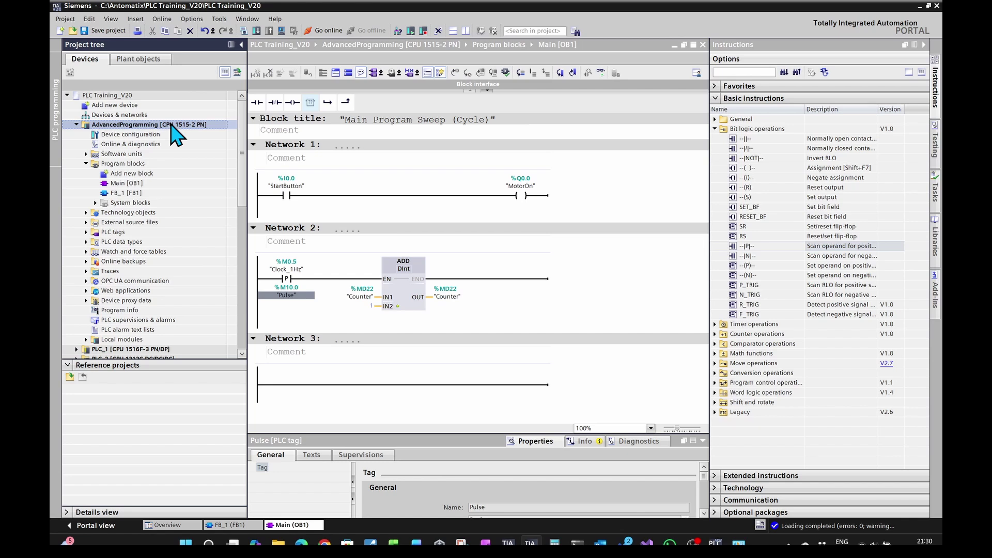
right_click(172, 125)
left_click(228, 402)
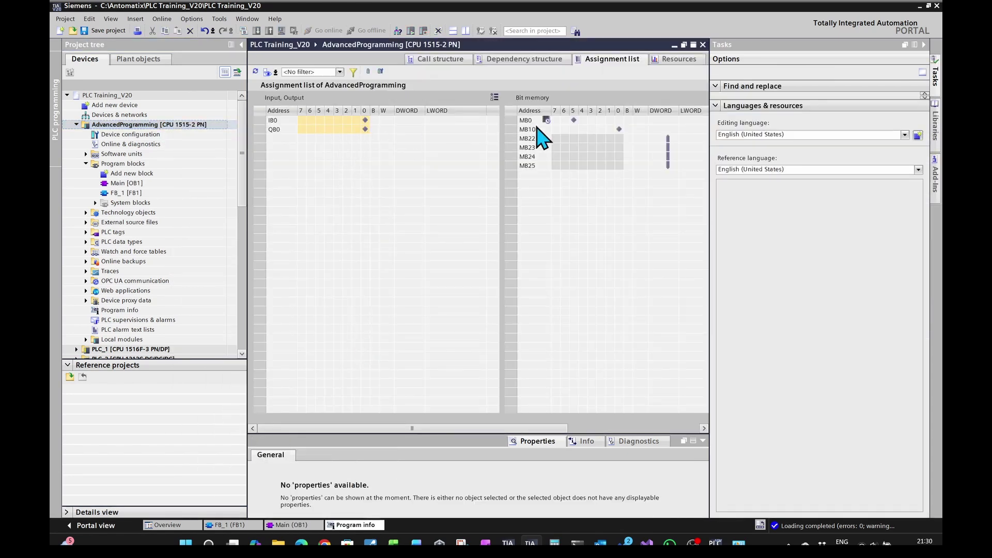
left_click(530, 130)
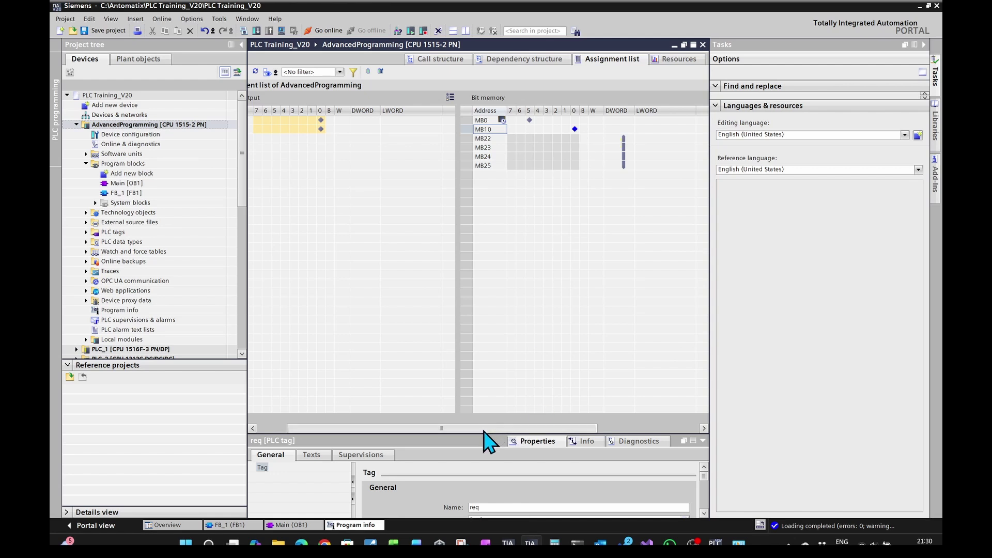
left_click_drag(462, 428, 433, 429)
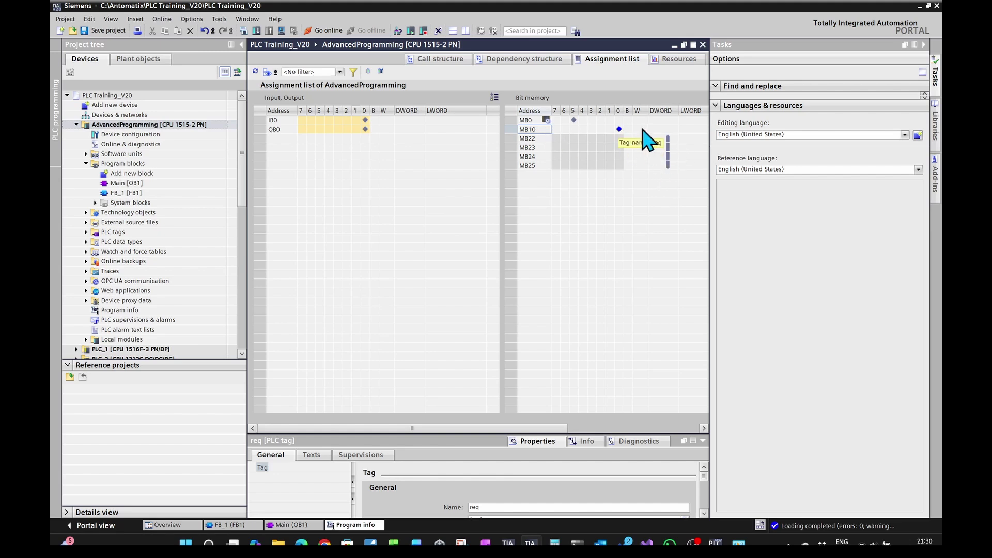
left_click(702, 45)
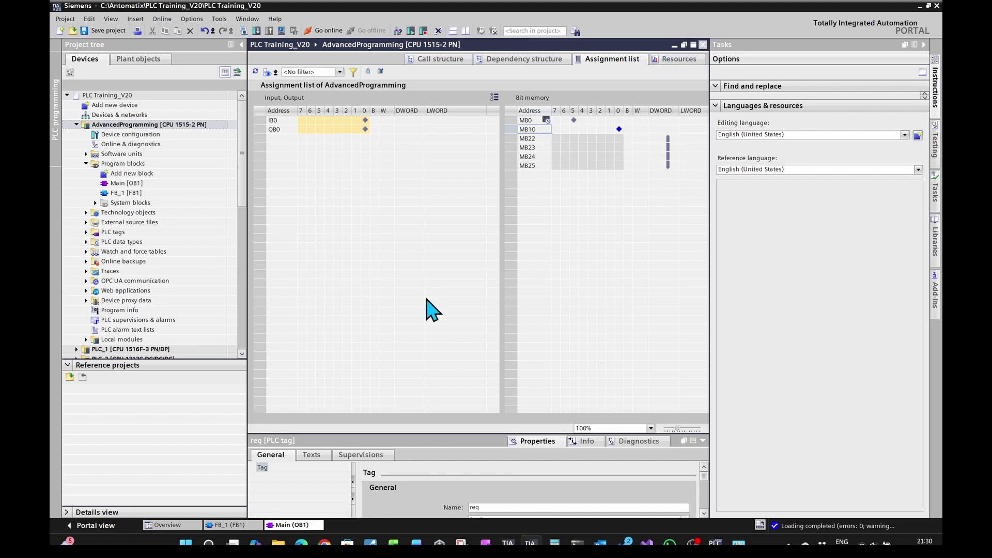
Rewire the Pulse tag in Network 2 to address %M100.0.
left_click(288, 297)
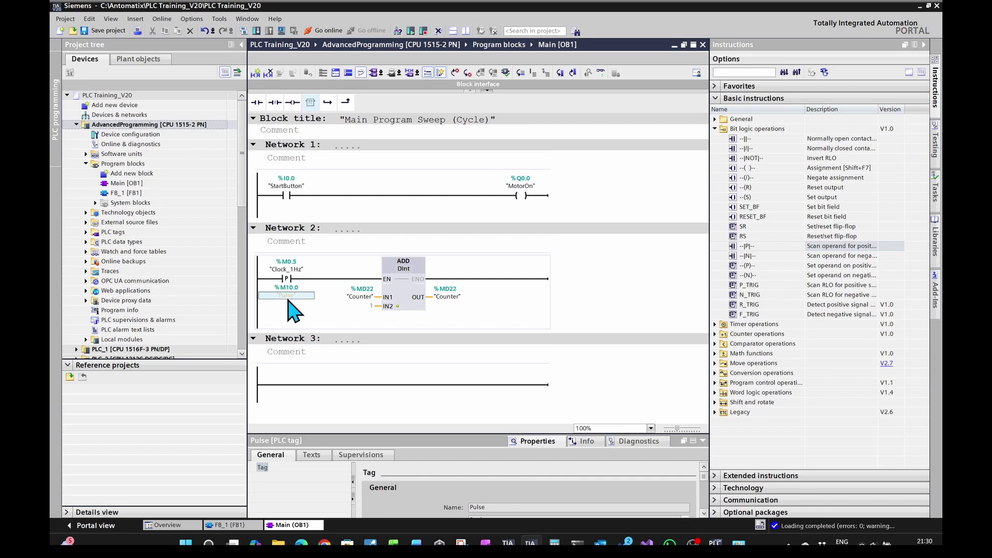
mouse_move(295, 312)
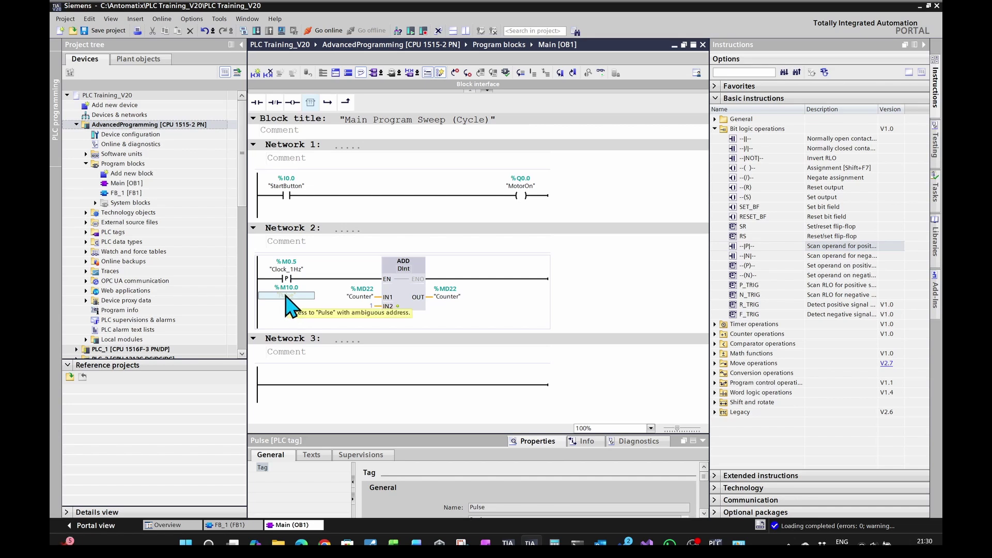
right_click(288, 296)
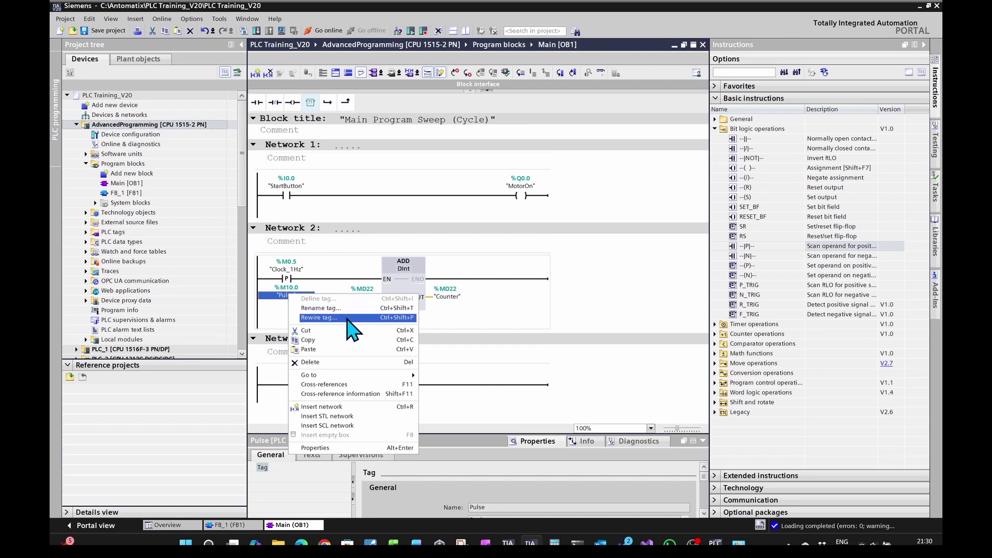
left_click(342, 312)
left_click(408, 326)
type("00.0")
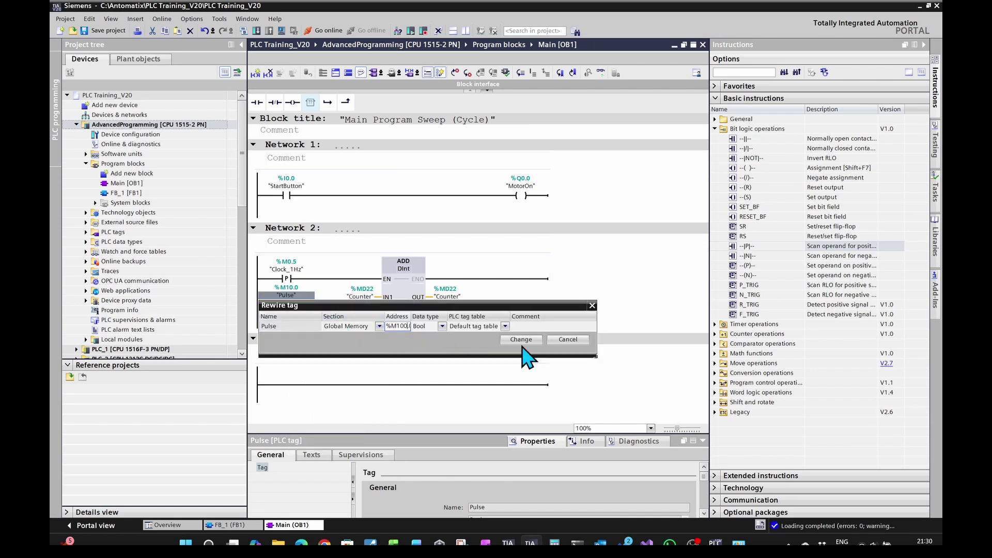
left_click(521, 339)
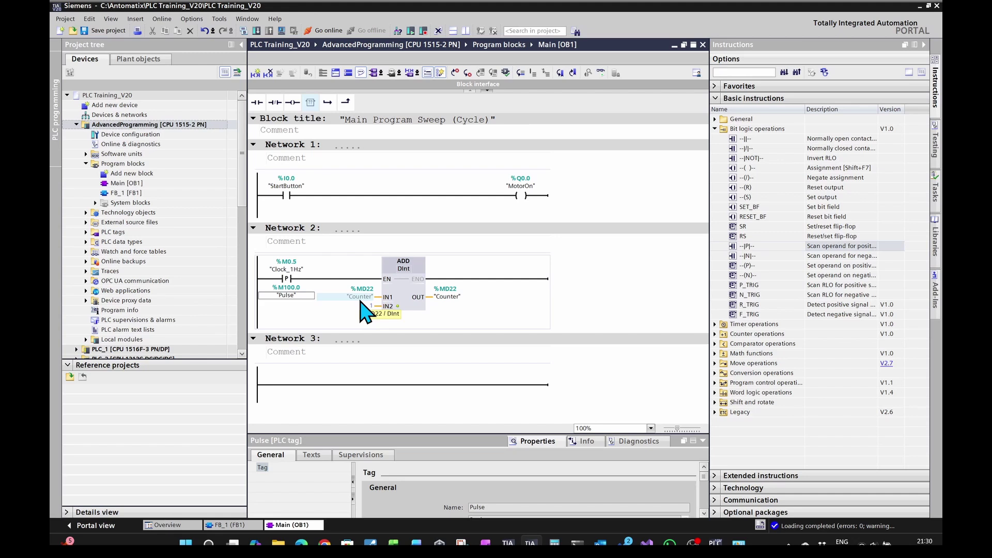
Download the edited program to the simulated CPU, monitor Main [OB1] online, and bring up the S7-PLCSIM Advanced control panel.
left_click(256, 30)
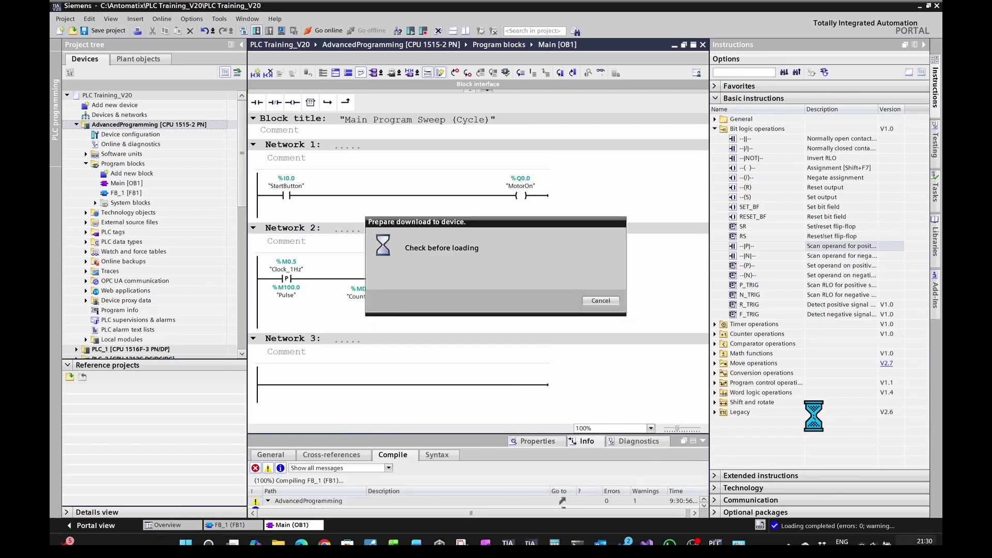
left_click(622, 373)
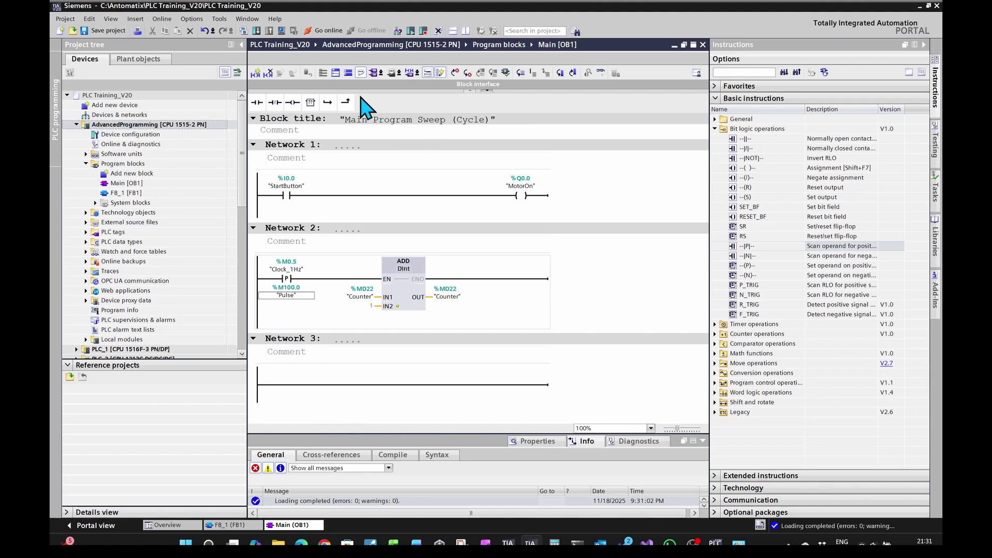
left_click(599, 72)
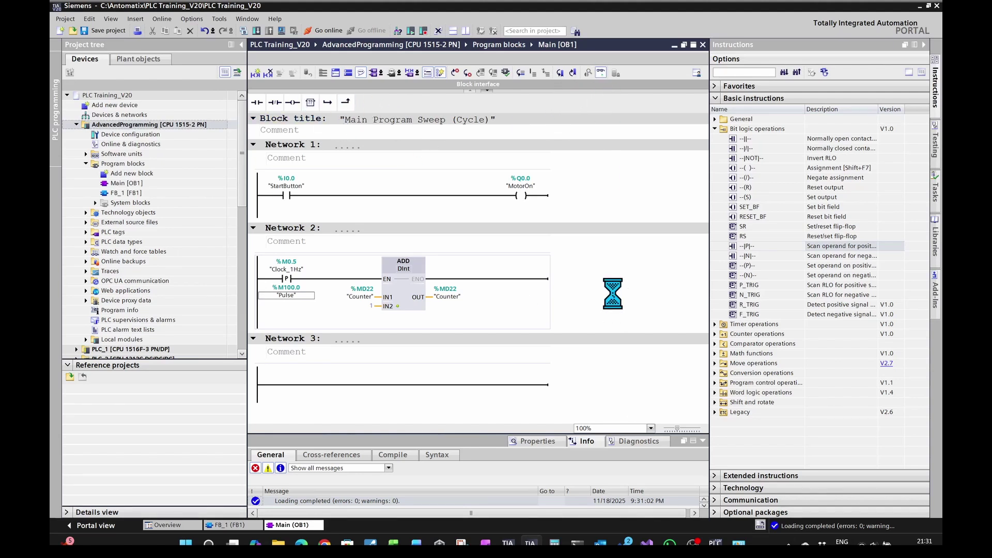
left_click(735, 541)
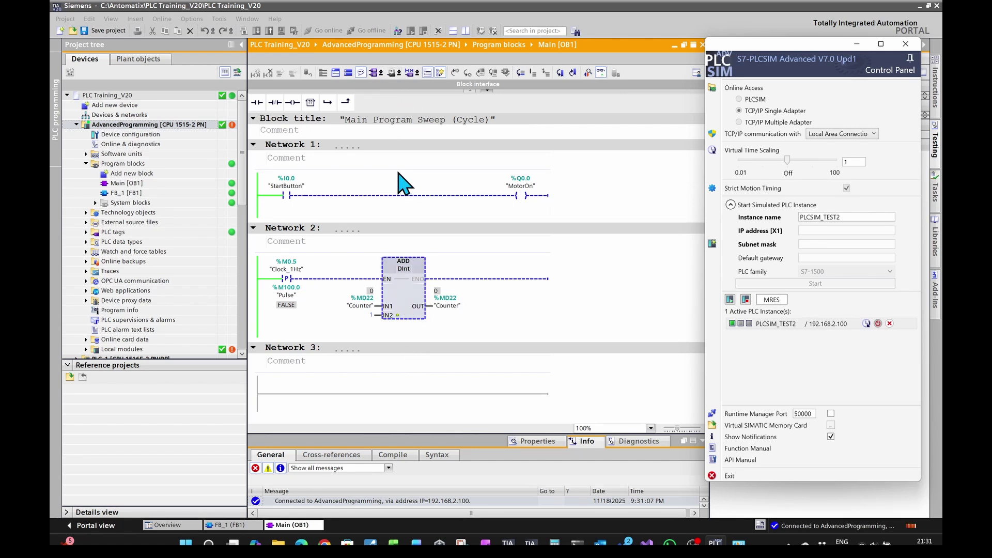
Go offline, download the AdvancedProgramming CPU with its hardware configuration and start the module, then monitor Main [OB1] online again.
left_click(368, 30)
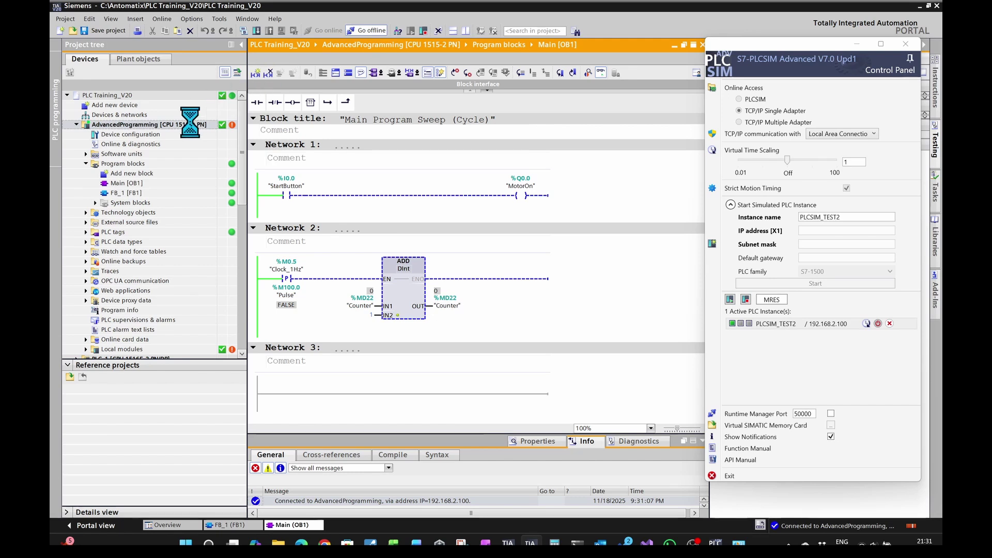
left_click(256, 30)
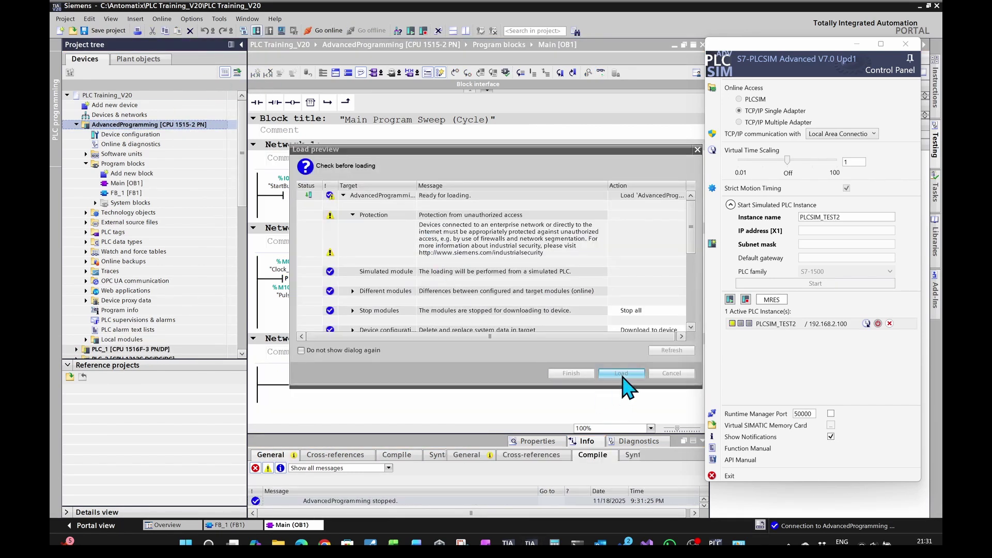
left_click(621, 373)
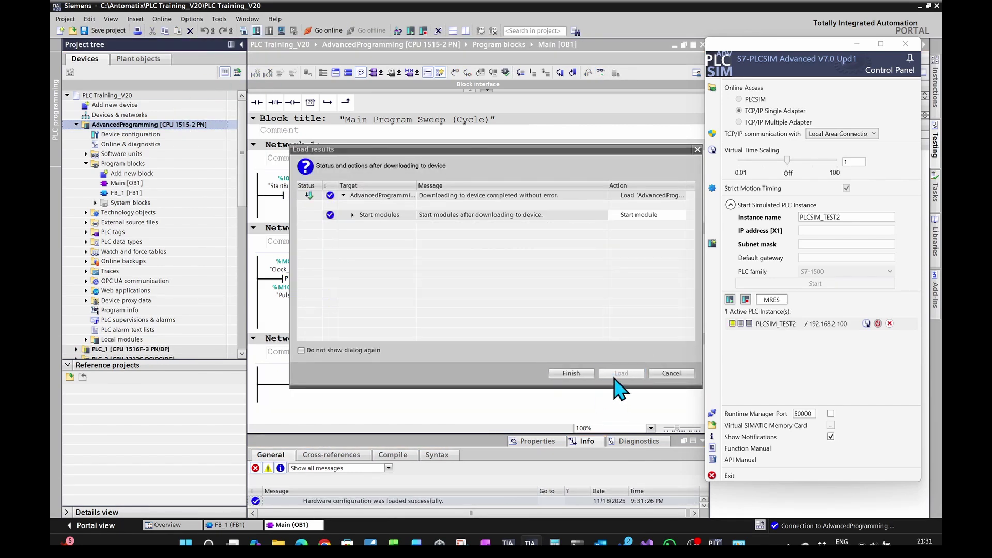
left_click(572, 373)
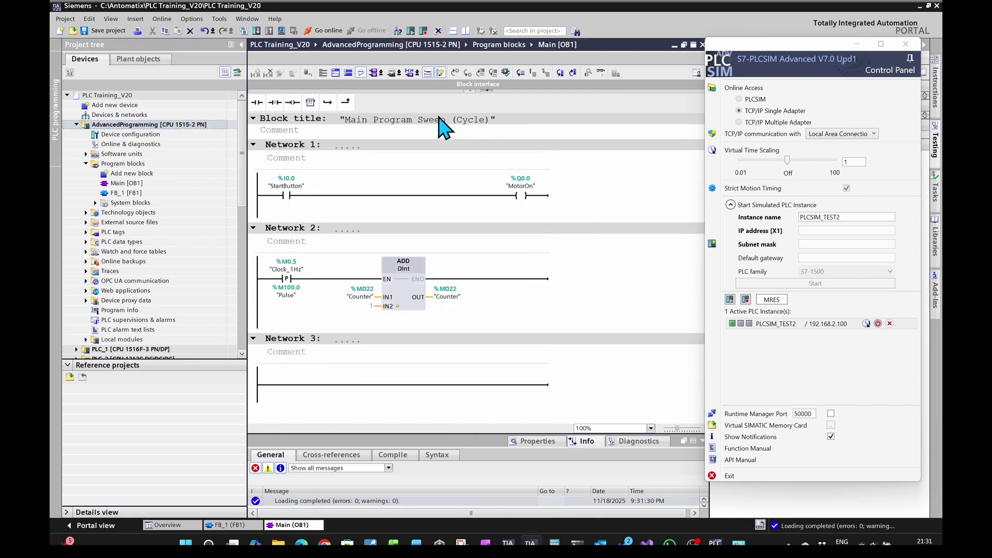
left_click(600, 73)
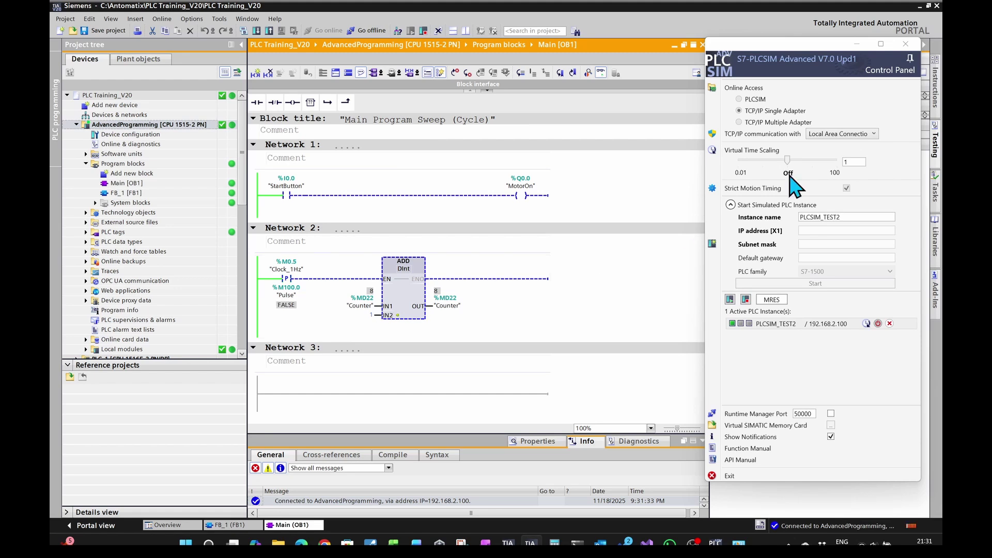
Test the counter at virtual time scaling factors of about 0.22, 38.9, 10.96 and 2.51, ending at 0.05.
left_click_drag(787, 160, 781, 161)
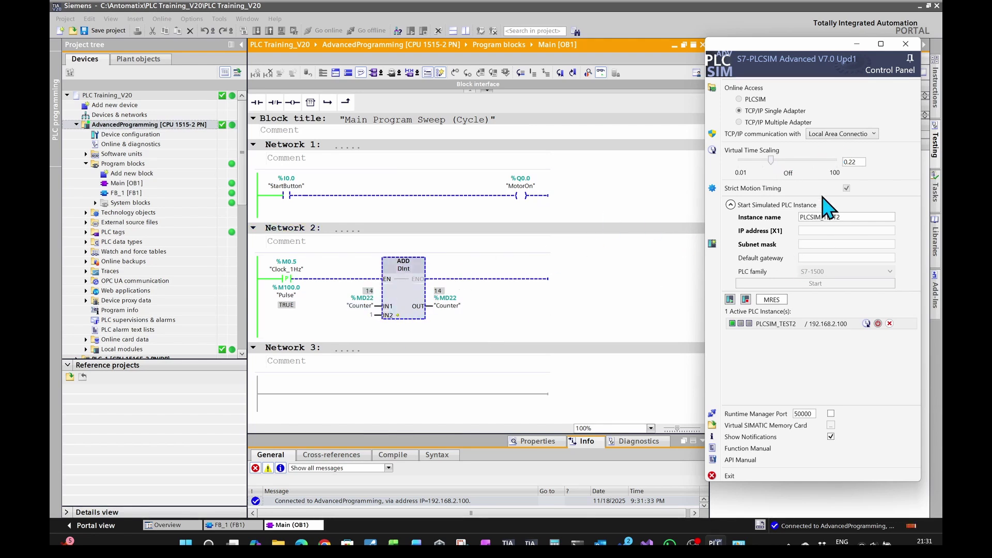
left_click_drag(774, 161, 823, 161)
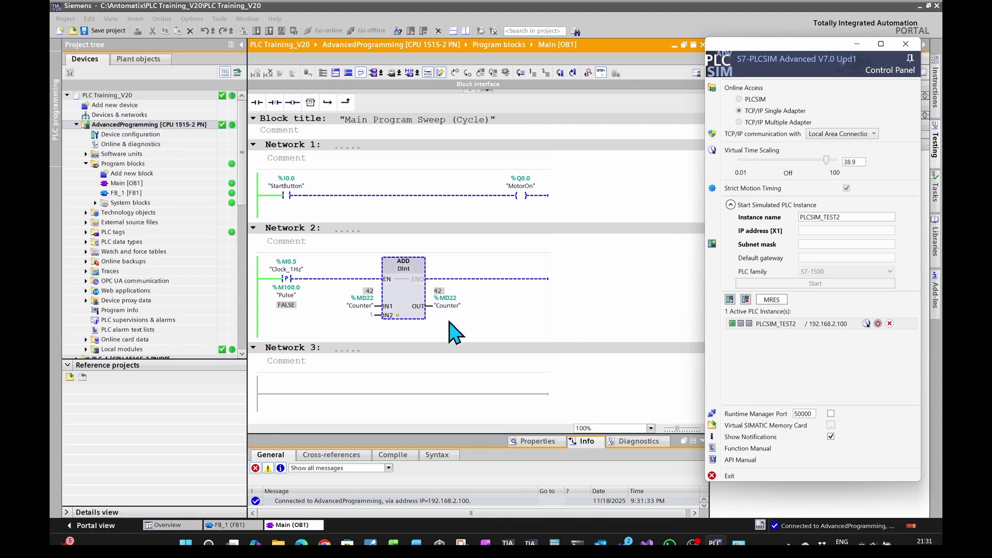
left_click_drag(826, 160, 822, 161)
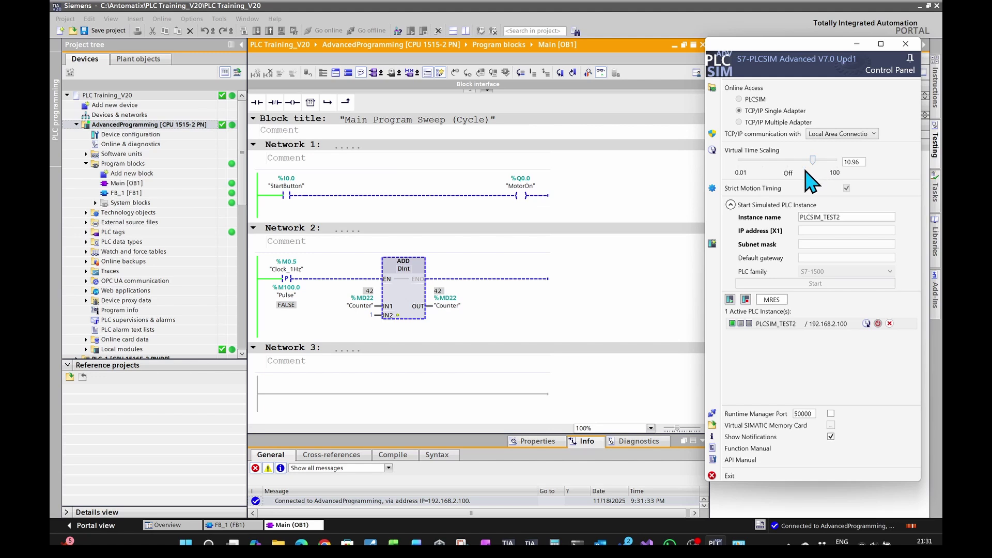
left_click_drag(803, 162, 808, 160)
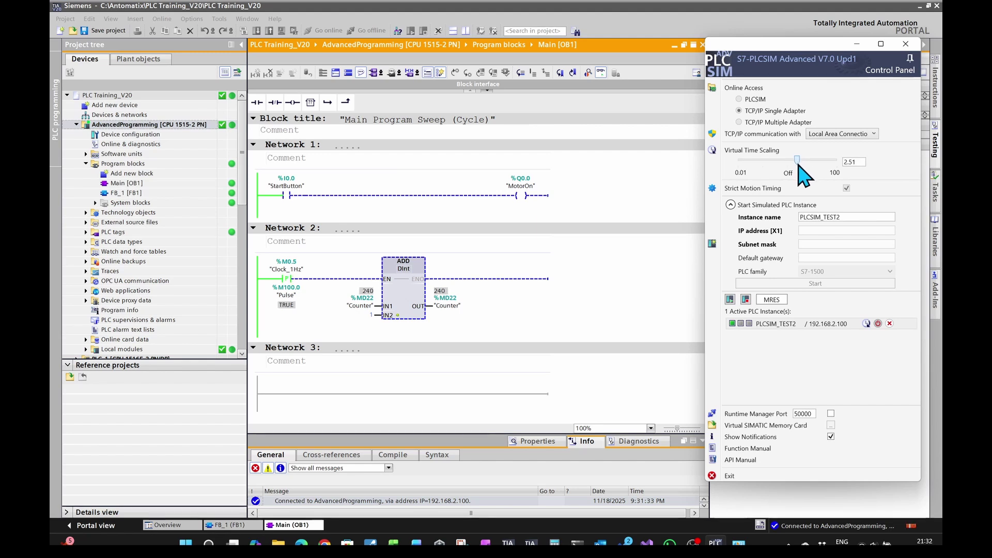
left_click_drag(796, 160, 755, 161)
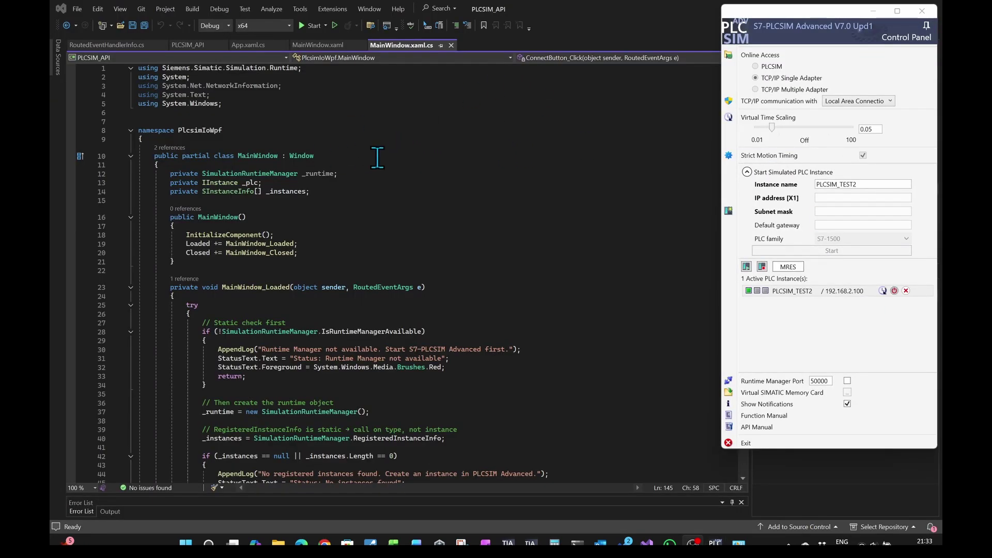
In Visual Studio, review MainWindow.xaml.cs from instance discovery in MainWindow_Loaded through the power-on, run and tag-list update logic in ConnectButton_Click.
scroll(406, 198, "down", 5)
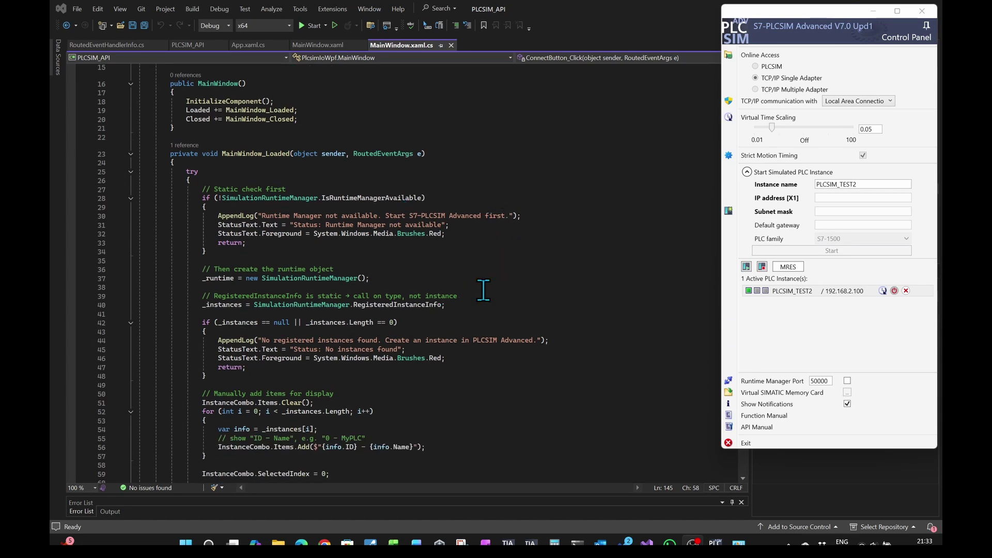
scroll(483, 290, "down", 3)
scroll(483, 290, "down", 10)
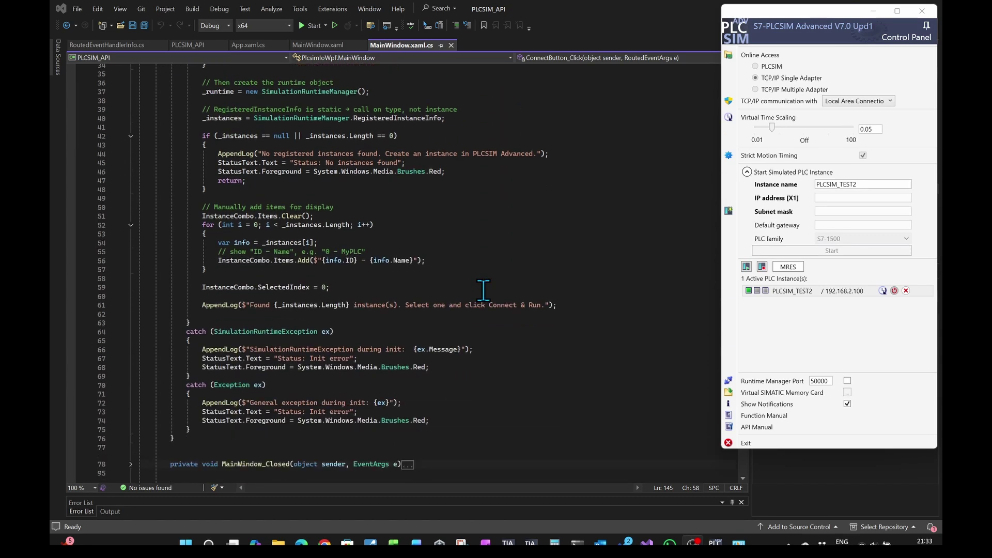
scroll(483, 292, "down", 7)
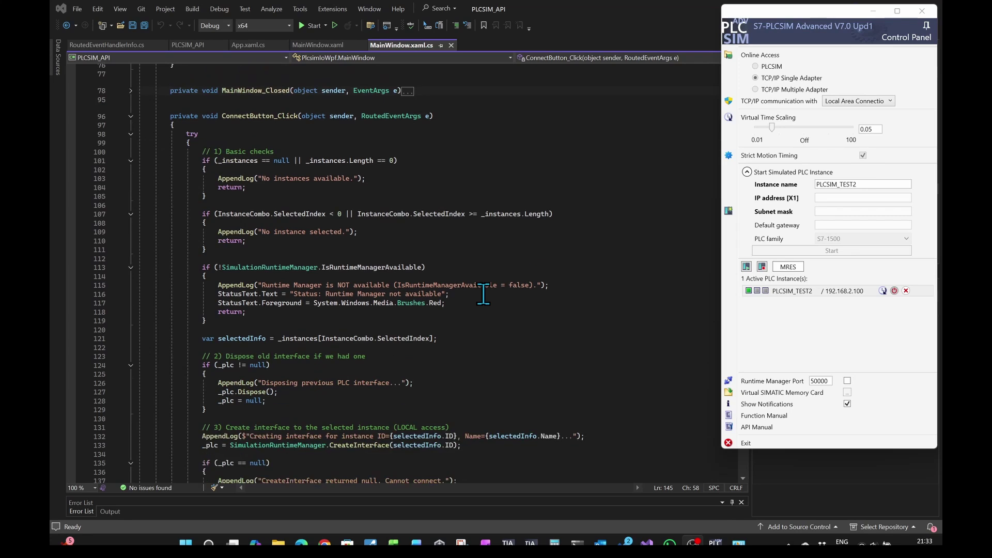
scroll(501, 286, "down", 19)
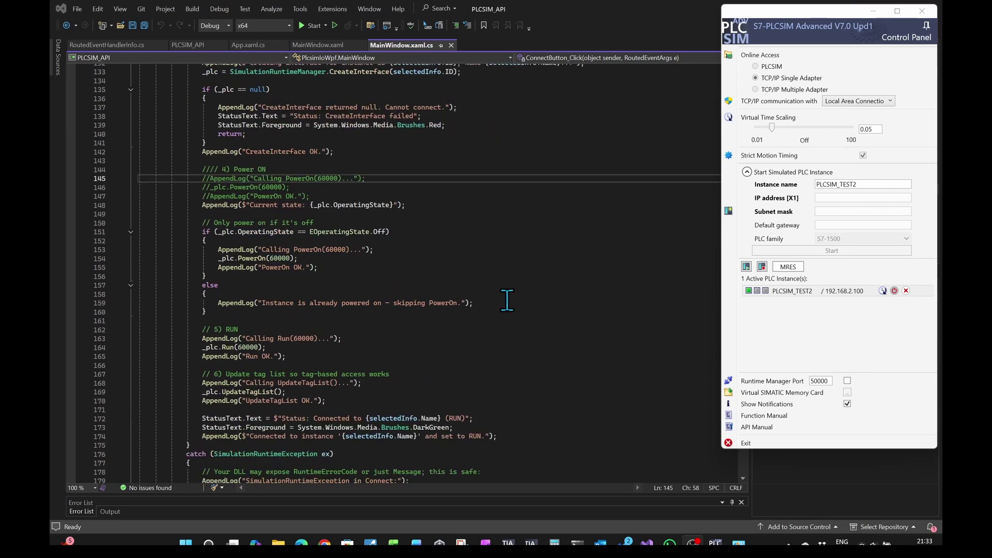
scroll(392, 354, "down", 3)
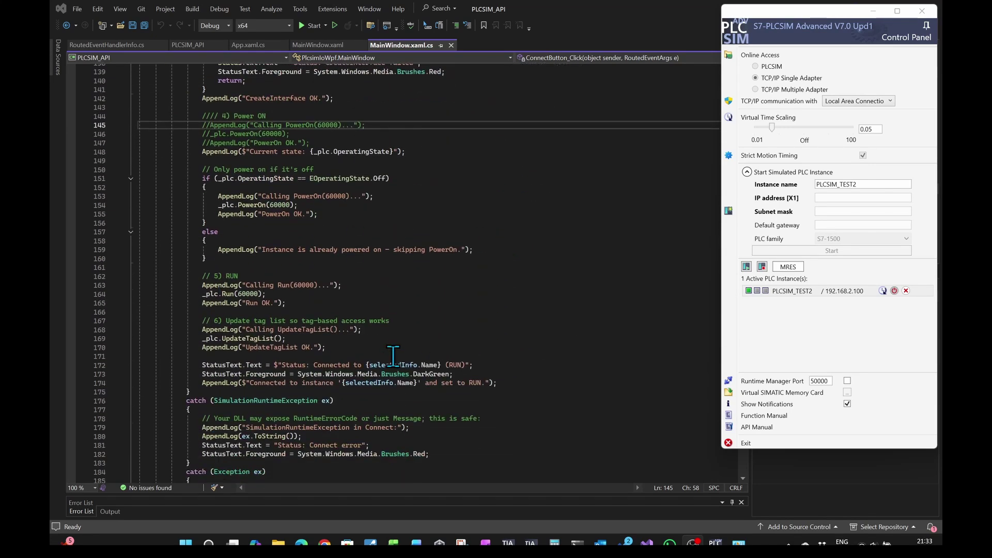
left_click(265, 171)
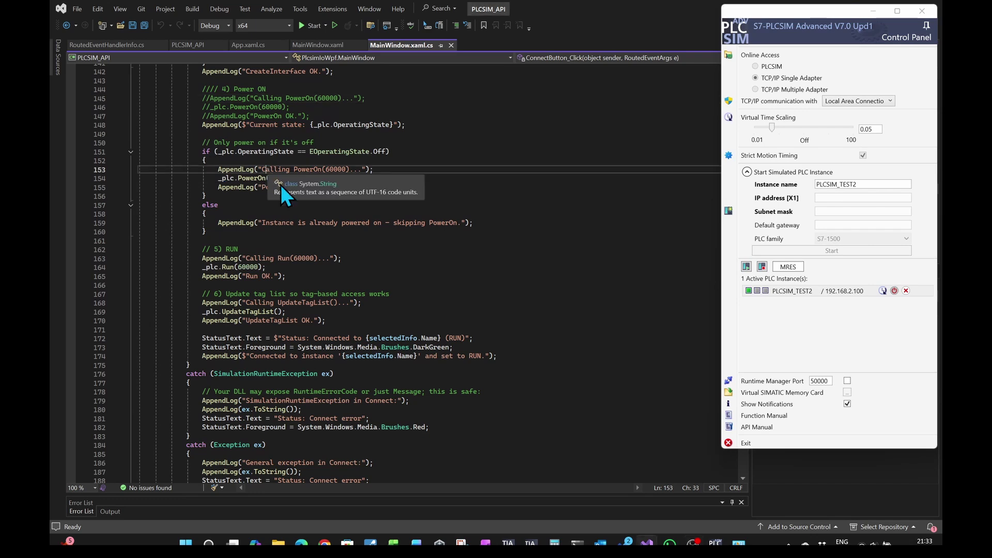
left_click(279, 320)
scroll(279, 320, "down", 6)
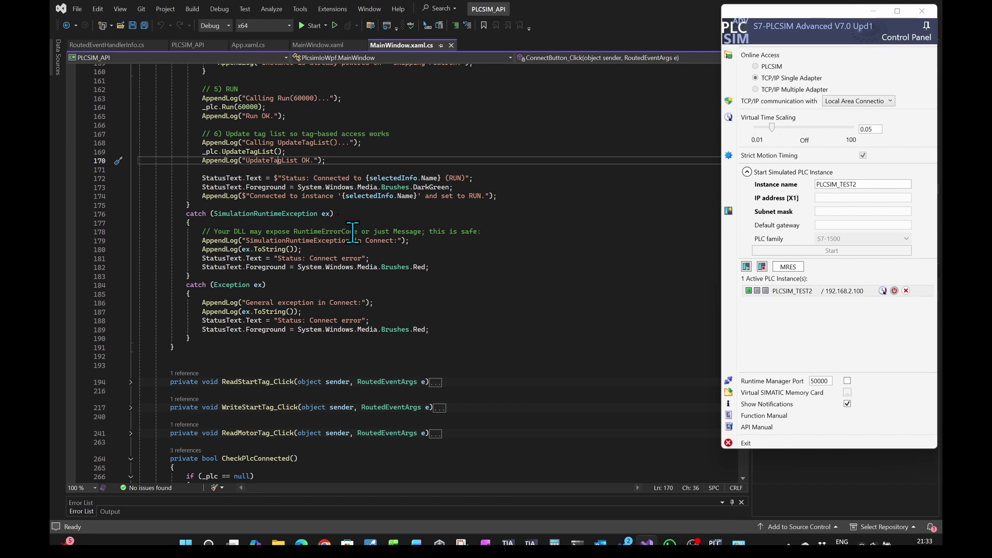
scroll(312, 297, "down", 4)
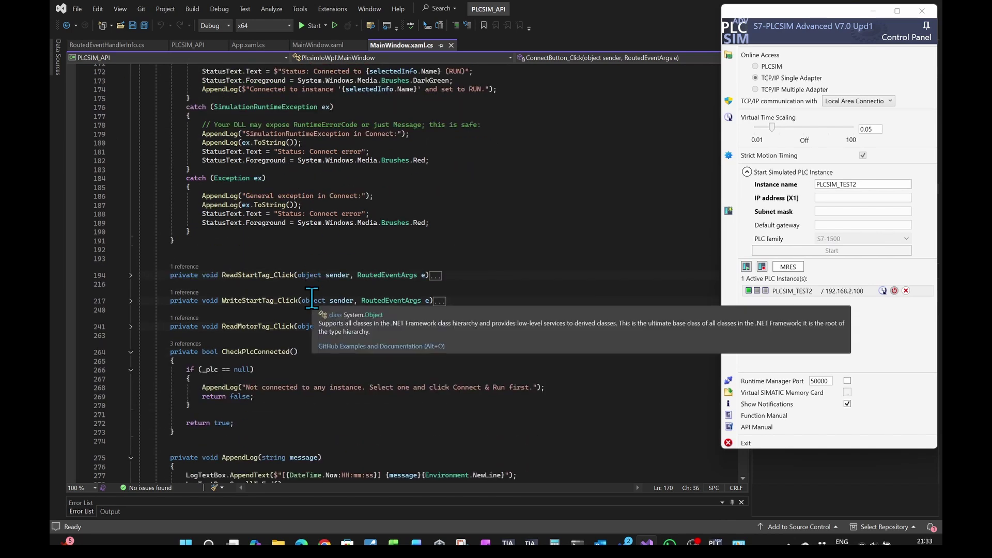
Expand the ReadStartTag_Click and WriteStartTag_Click methods and review their tag-based Bool read and write code.
left_click(130, 276)
scroll(173, 317, "down", 3)
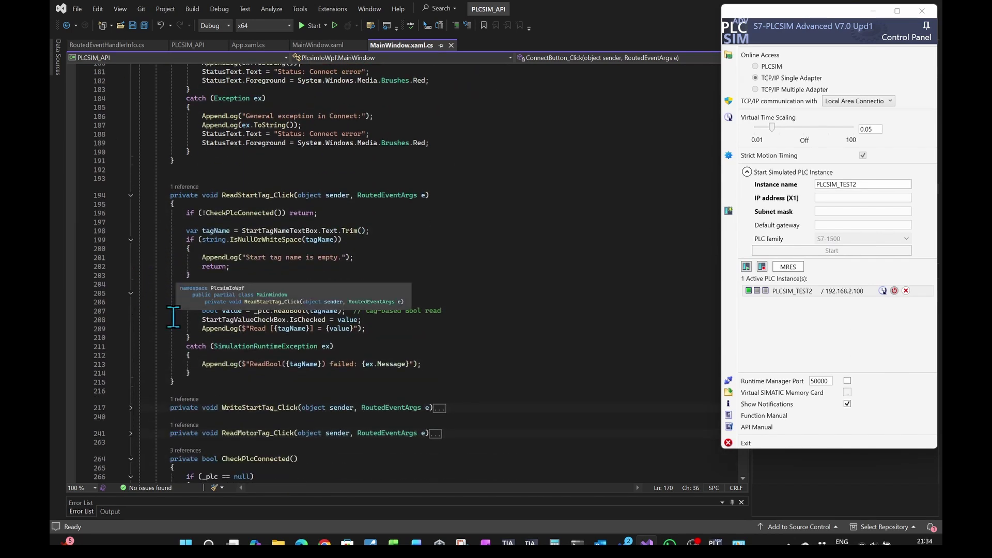
scroll(173, 317, "down", 1)
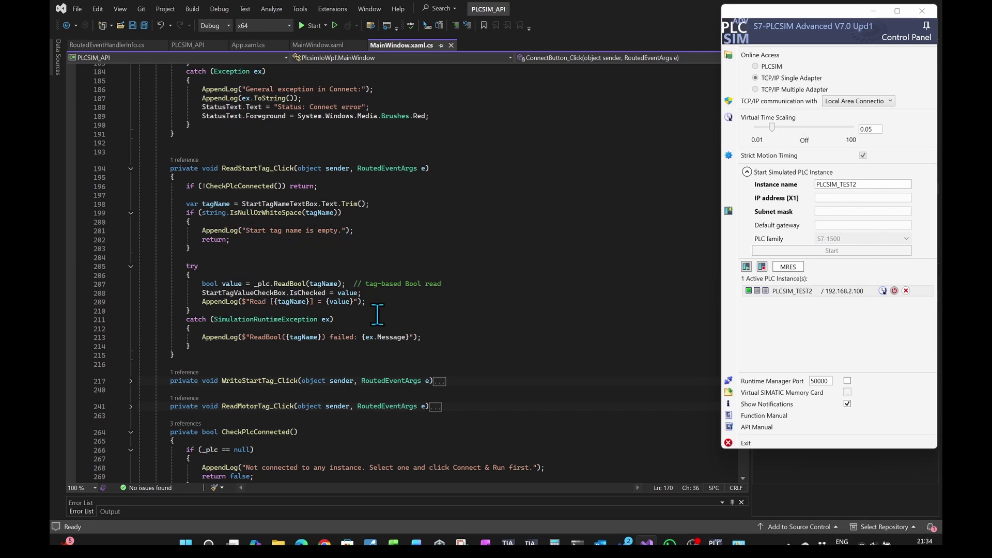
scroll(329, 318, "down", 5)
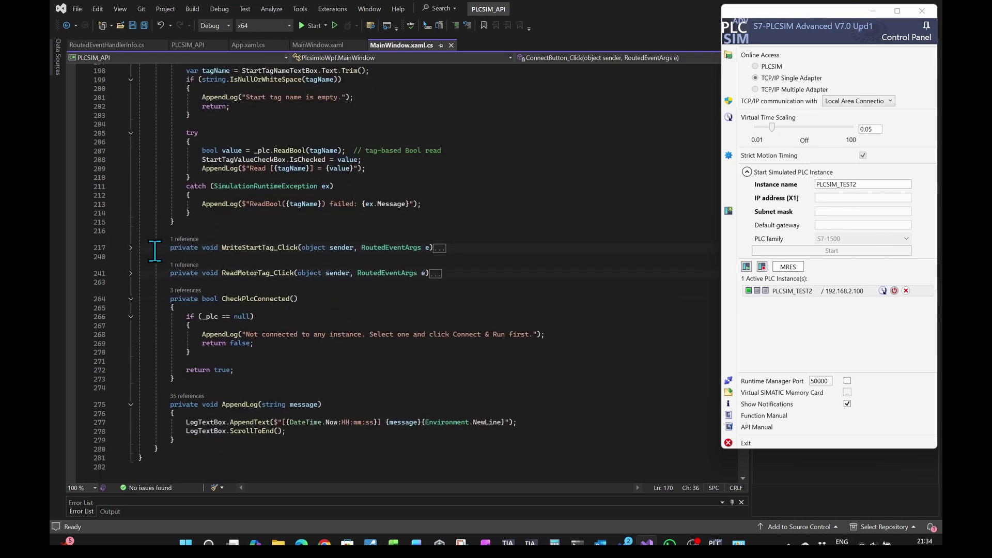
left_click(131, 248)
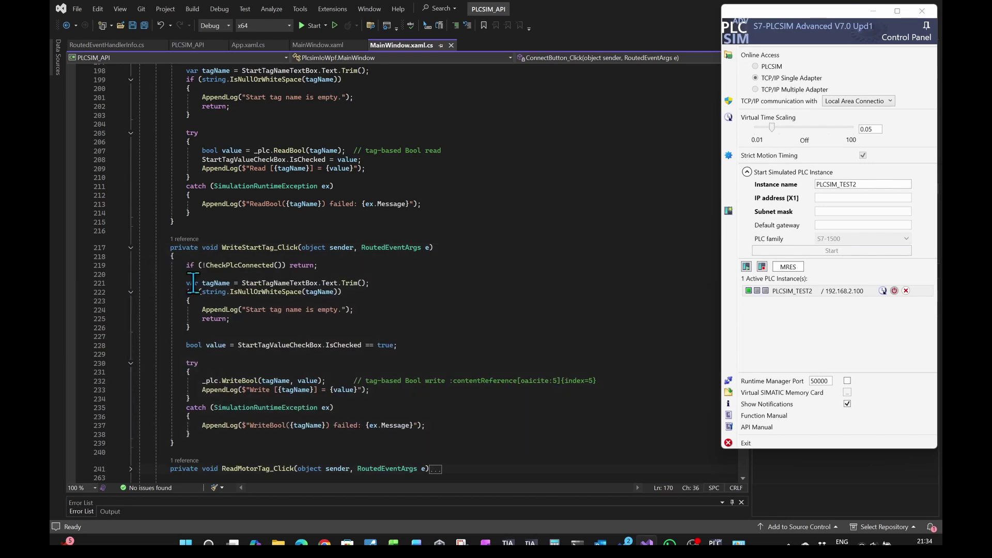
scroll(220, 282, "down", 2)
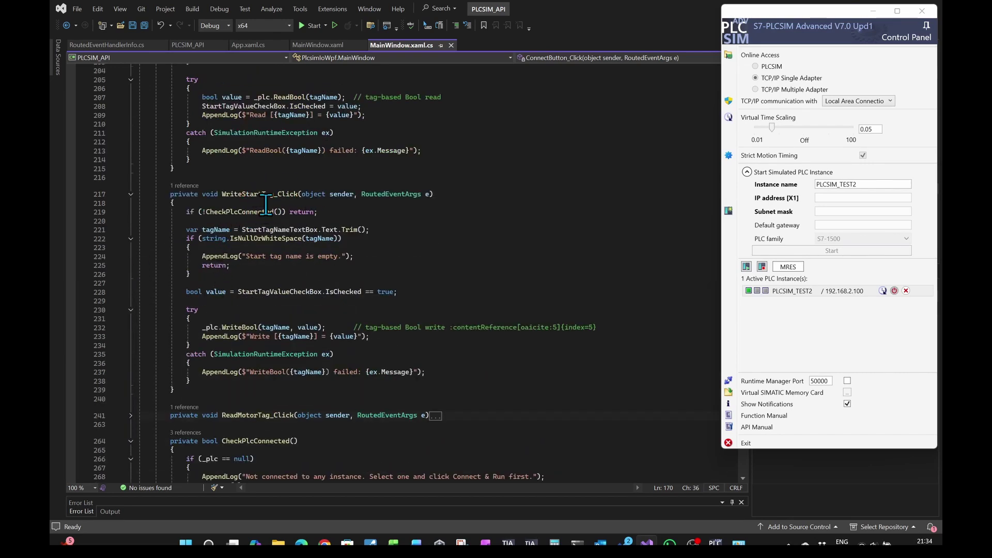
scroll(345, 324, "down", 3)
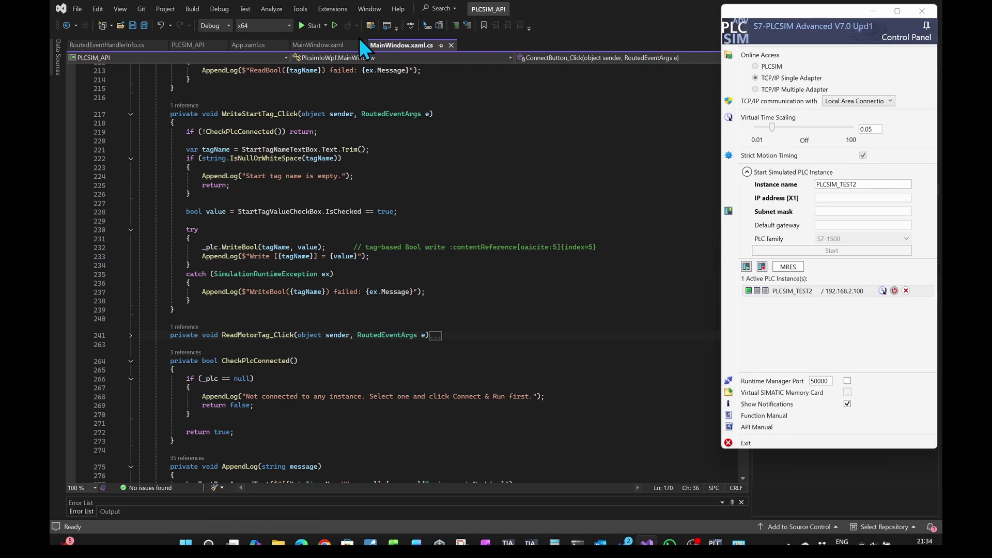
Run the PLCSIM_API project and minimize Visual Studio so the IO panel sits over the TIA Portal program.
left_click(312, 25)
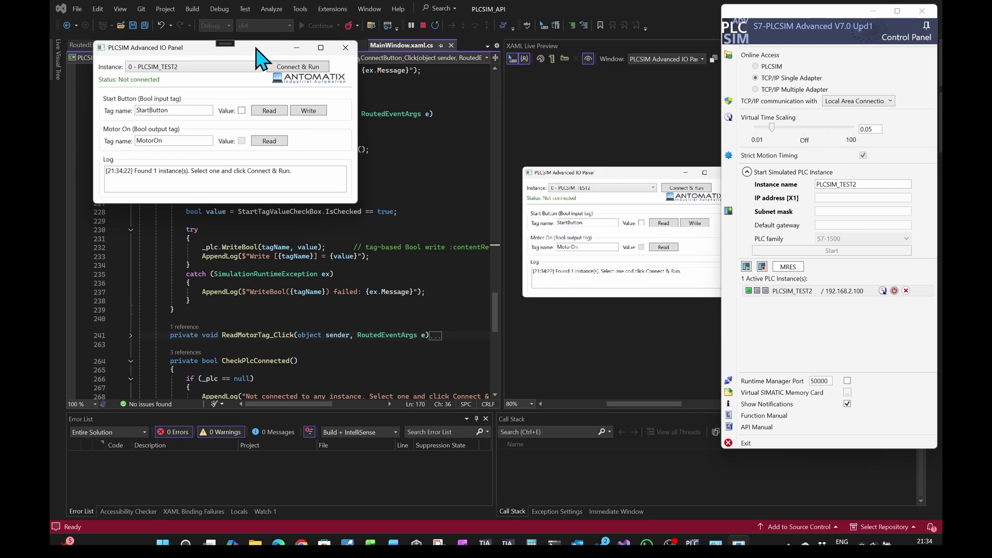
left_click_drag(257, 51, 400, 164)
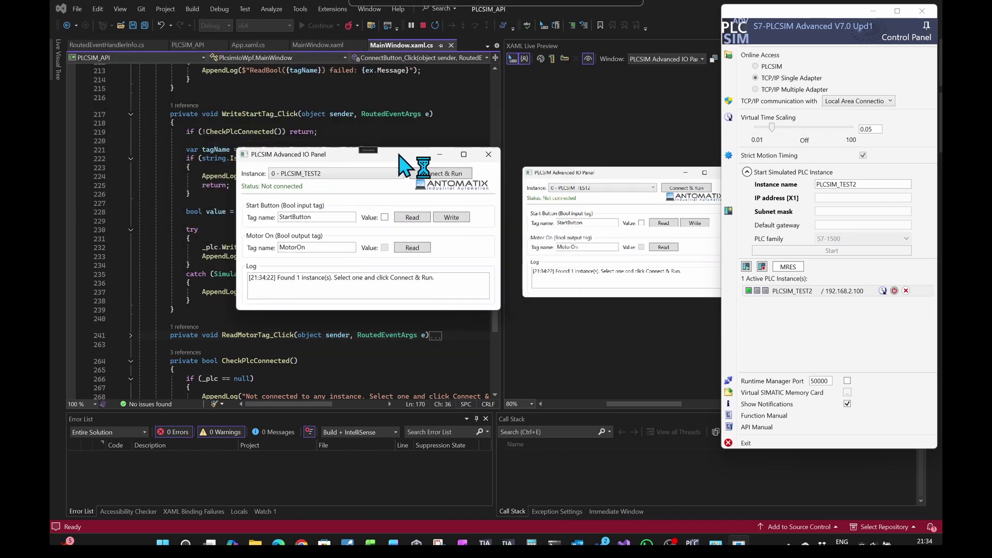
left_click(720, 9)
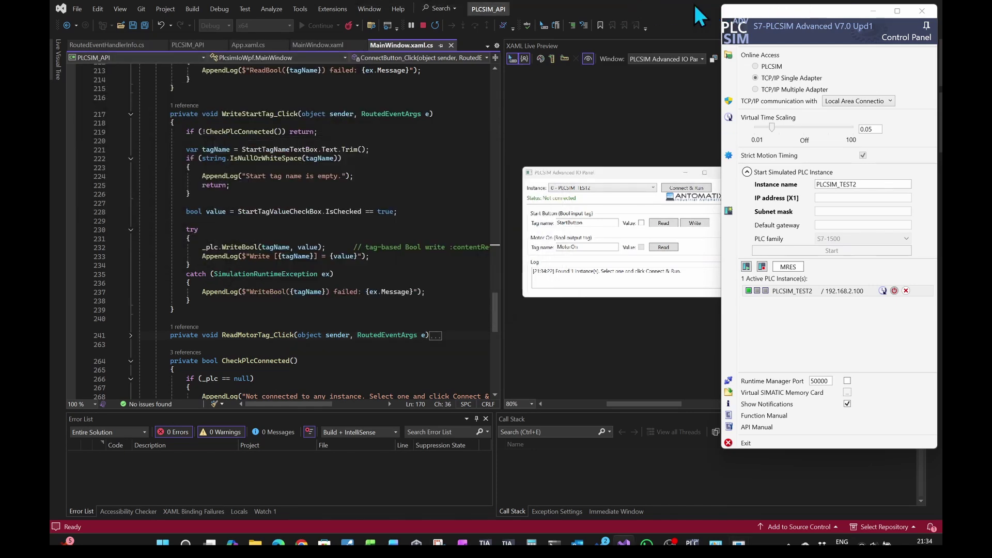
left_click_drag(679, 14, 587, 148)
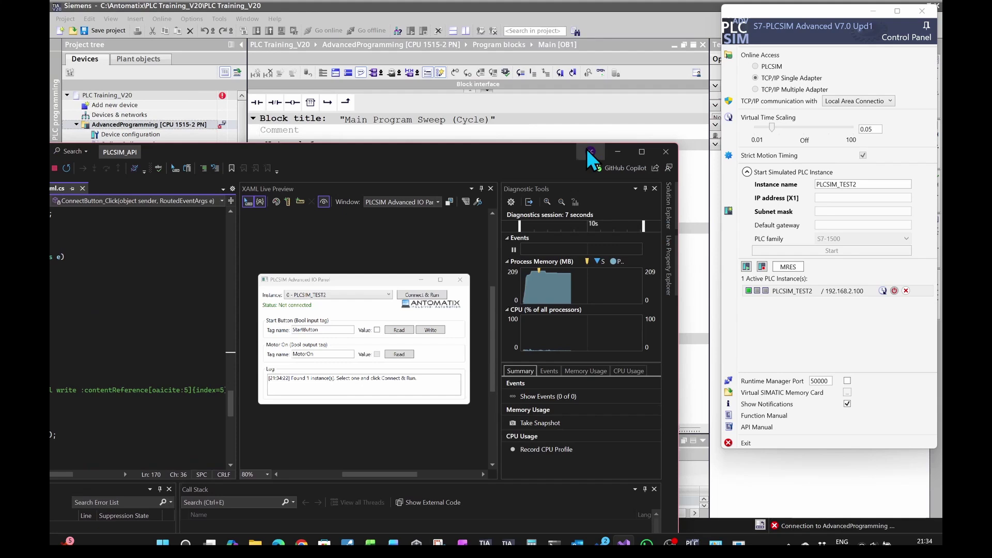
left_click(613, 151)
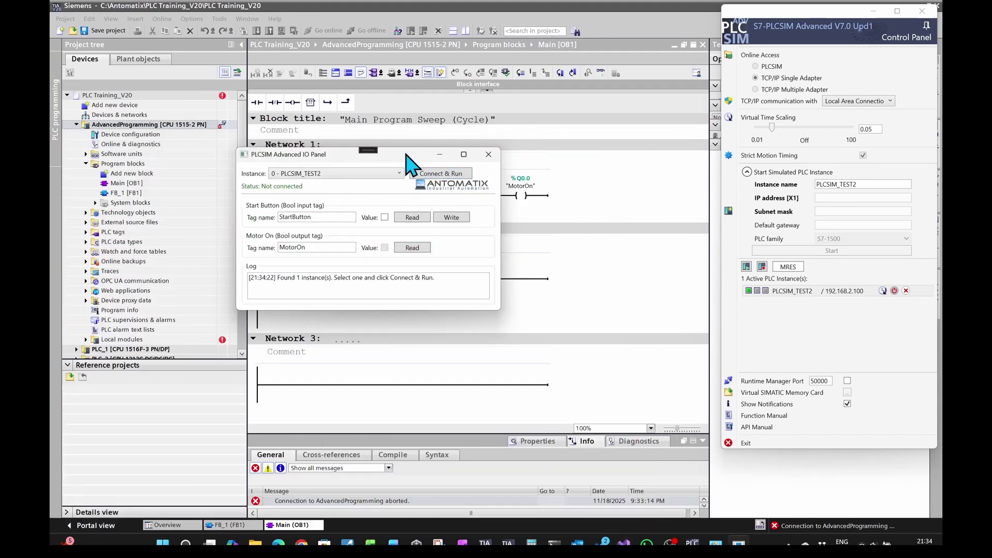
Move the IO panel beside the Main [OB1] networks and select instance 0 - PLCSIM_TEST2.
left_click_drag(406, 154, 723, 293)
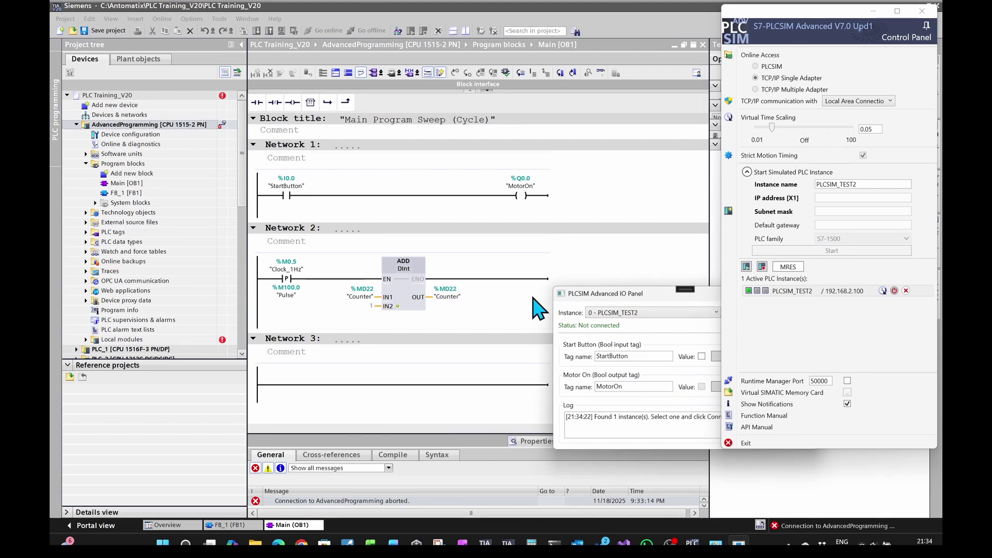
left_click_drag(612, 302, 504, 295)
left_click(555, 305)
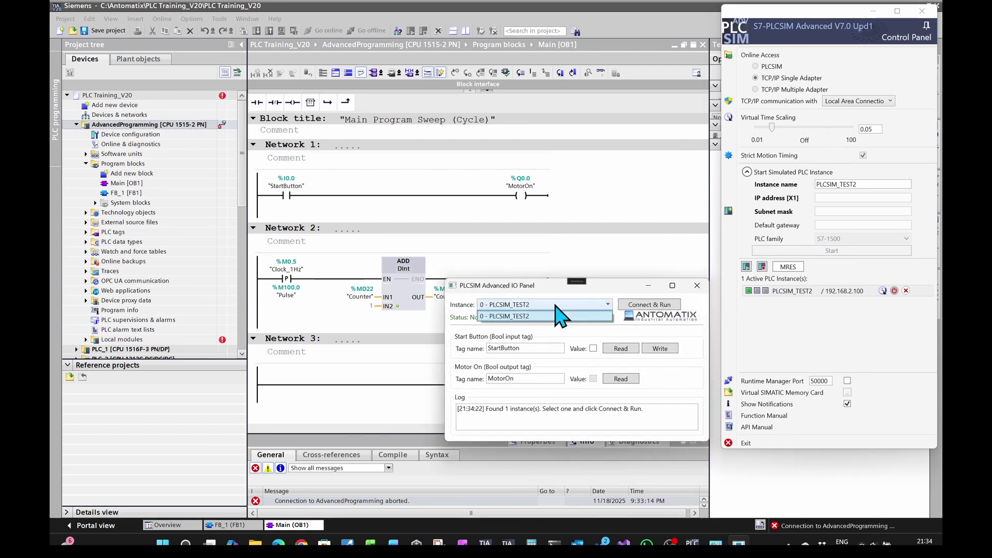
left_click(538, 317)
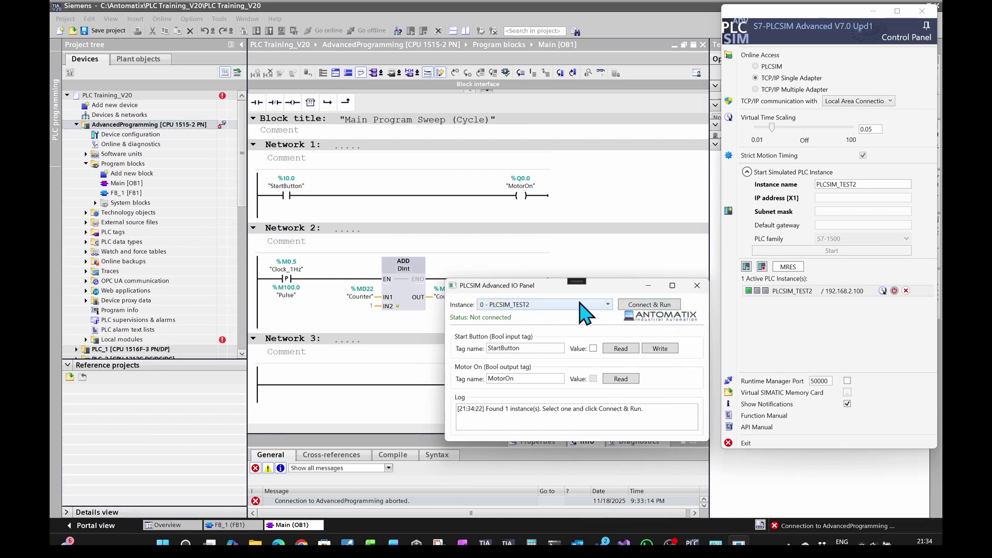
Power off the PLCSIM_TEST2 instance in the PLCSIM control panel, and connect to it and set it running from the IO panel.
left_click(893, 290)
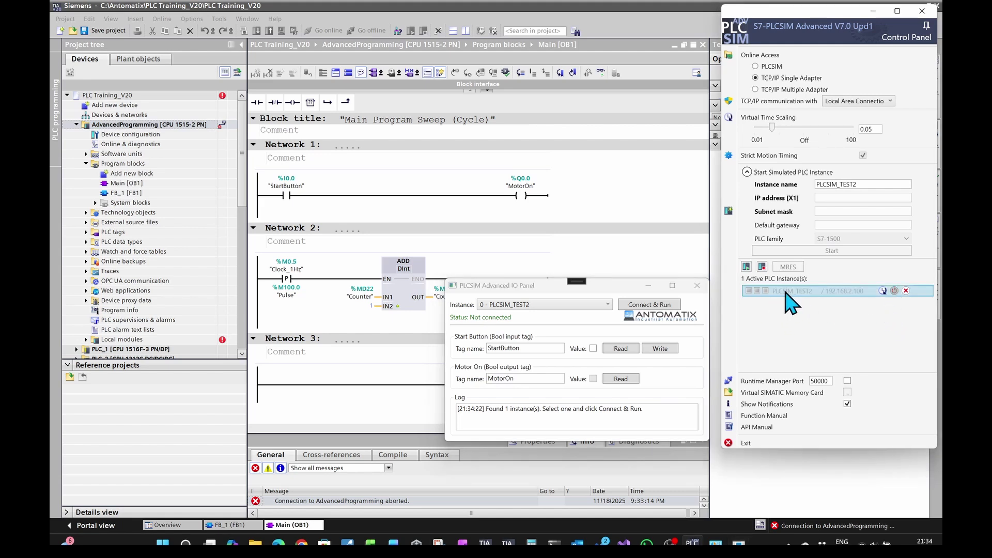
left_click(534, 302)
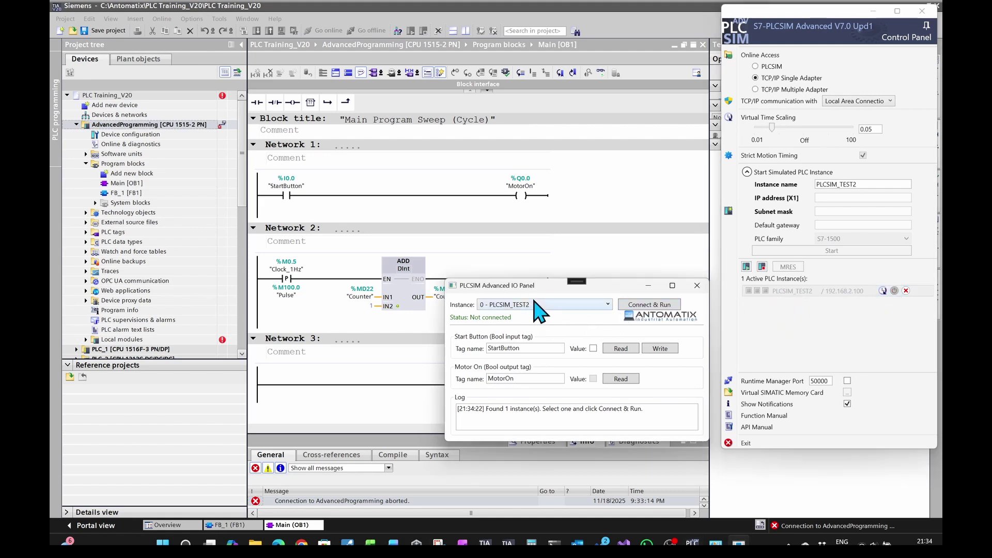
left_click(649, 305)
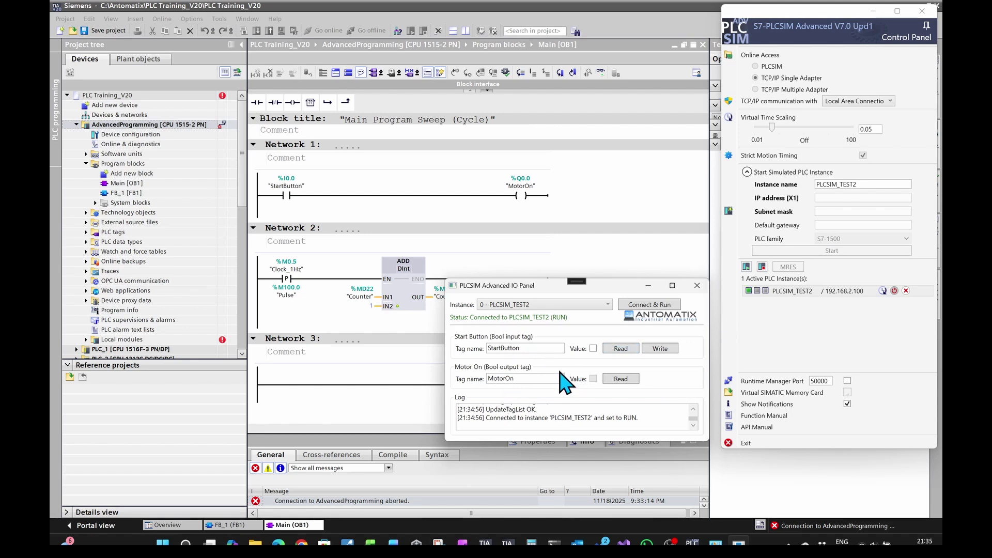
left_click_drag(546, 285, 545, 336)
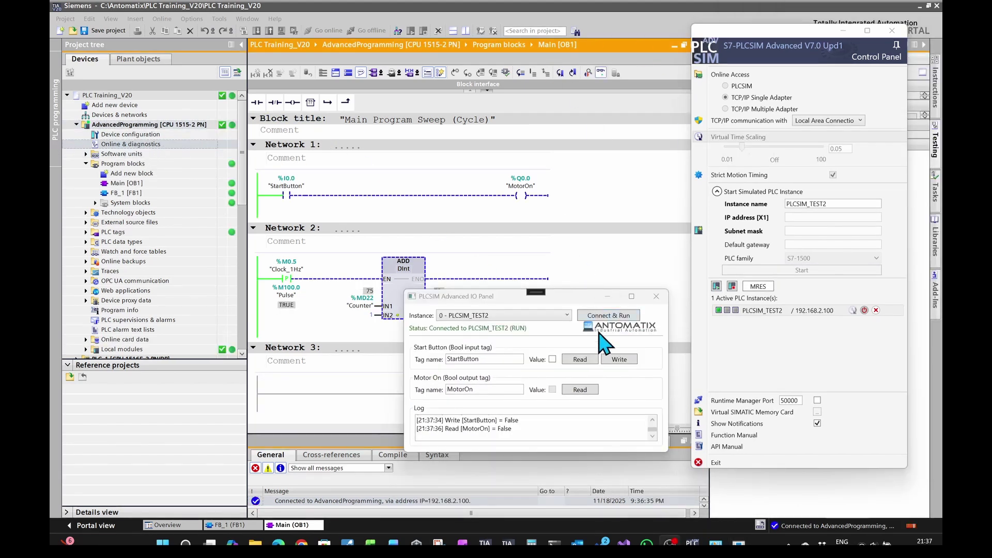
Test the StartButton tag from the IO panel by writing True, reading MotorOn, checking the log and writing False.
left_click(551, 359)
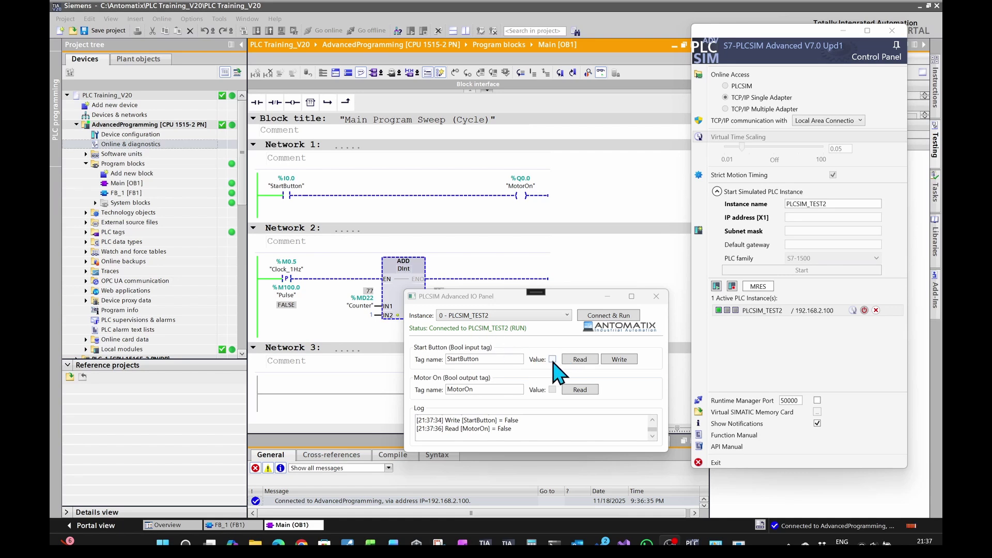
left_click(618, 360)
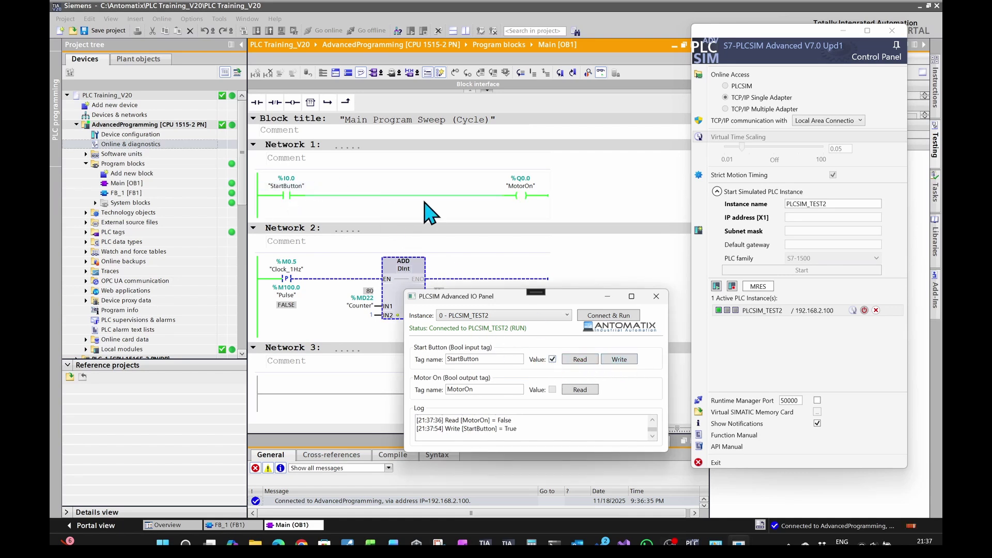
left_click(580, 391)
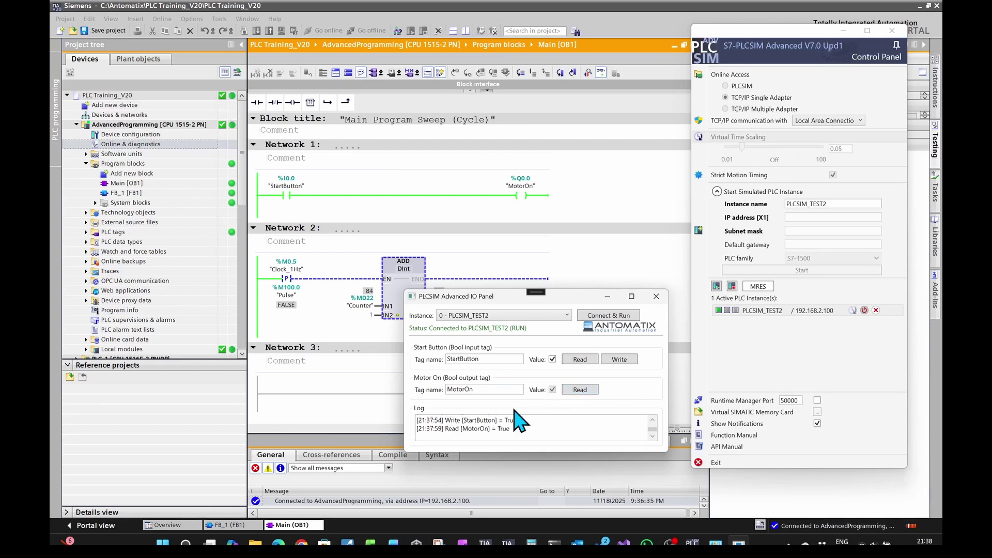
left_click_drag(507, 428, 401, 420)
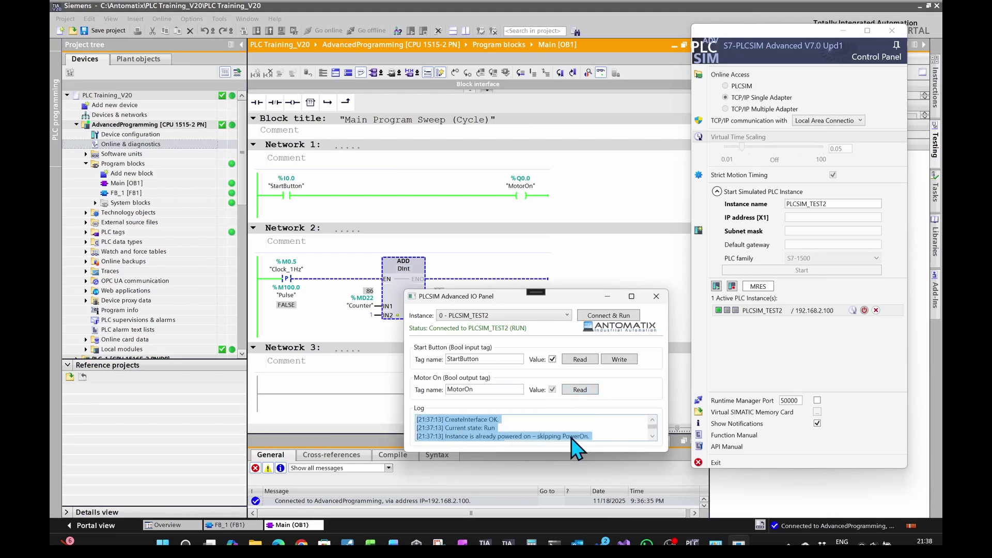
scroll(626, 421, "down", 1)
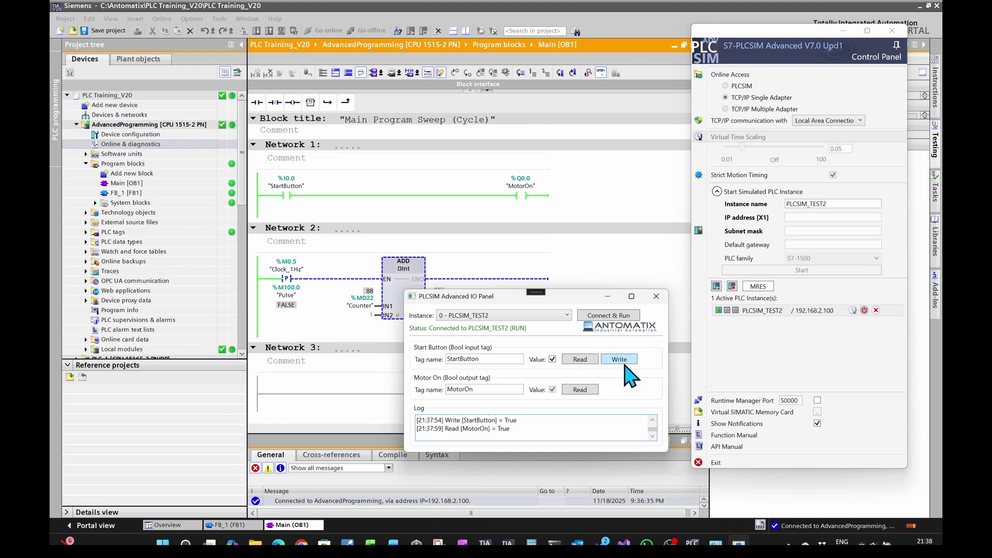
left_click(552, 359)
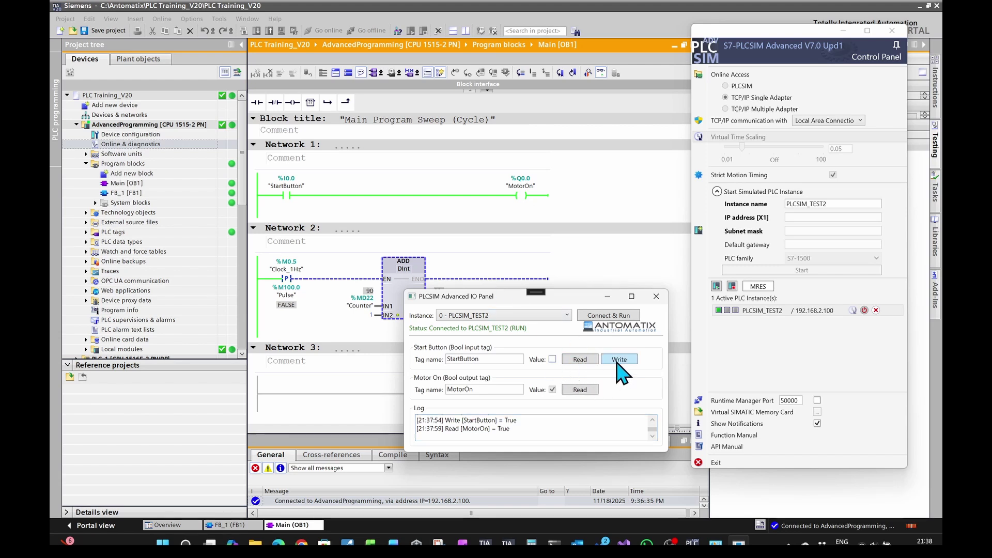
left_click(617, 361)
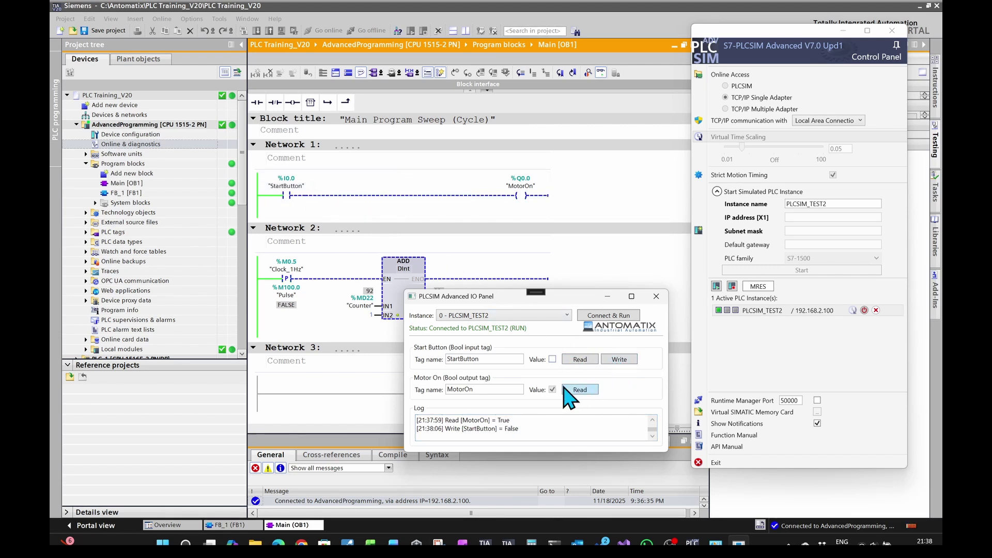
Insert a normally closed contact after StartButton in Network 1 and name it StopButton.
left_click_drag(257, 102, 345, 195)
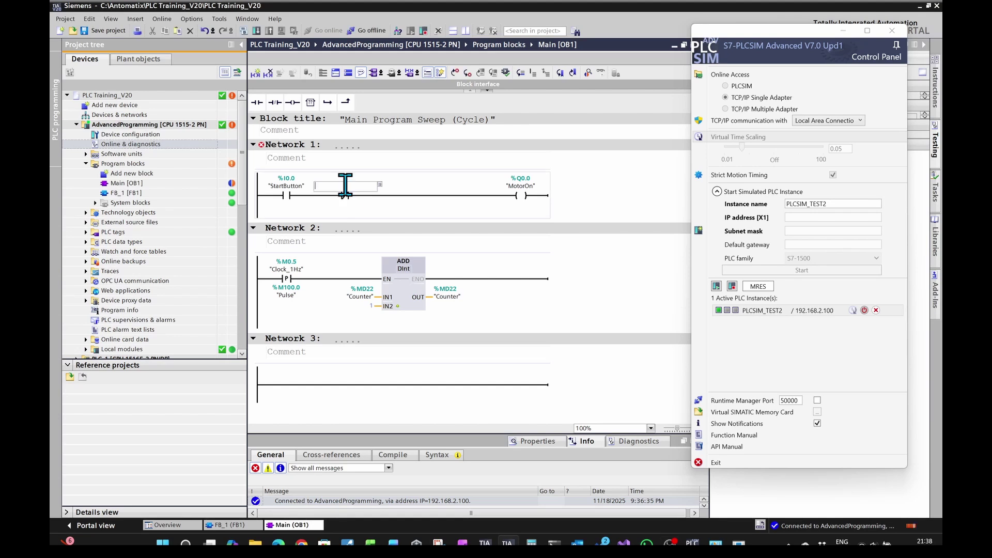
type("Stop")
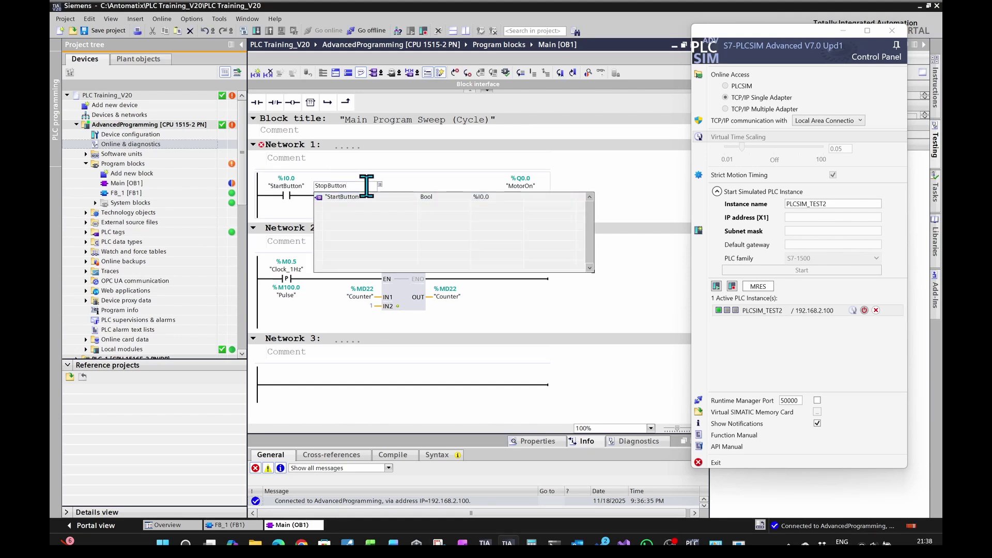
type("Button")
key("Return")
Define the StopButton tag as a Bool Global Input at %I0.1 in the Default tag table.
right_click(356, 199)
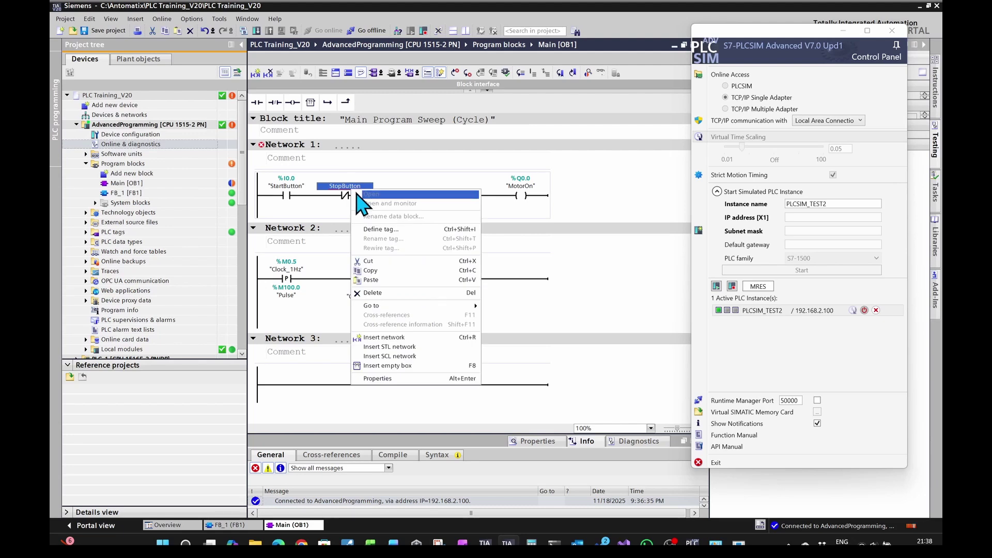
left_click(398, 228)
left_click(423, 221)
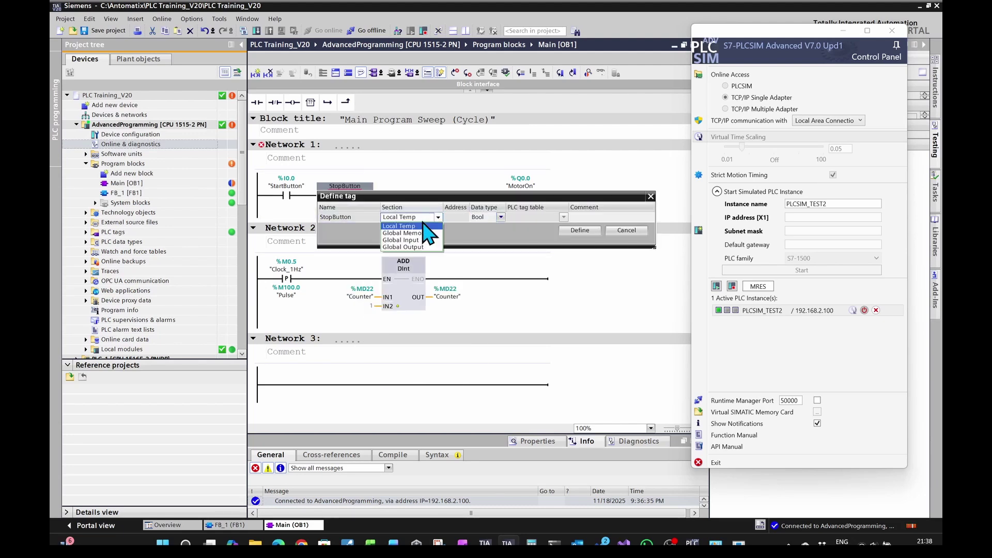
left_click(427, 248)
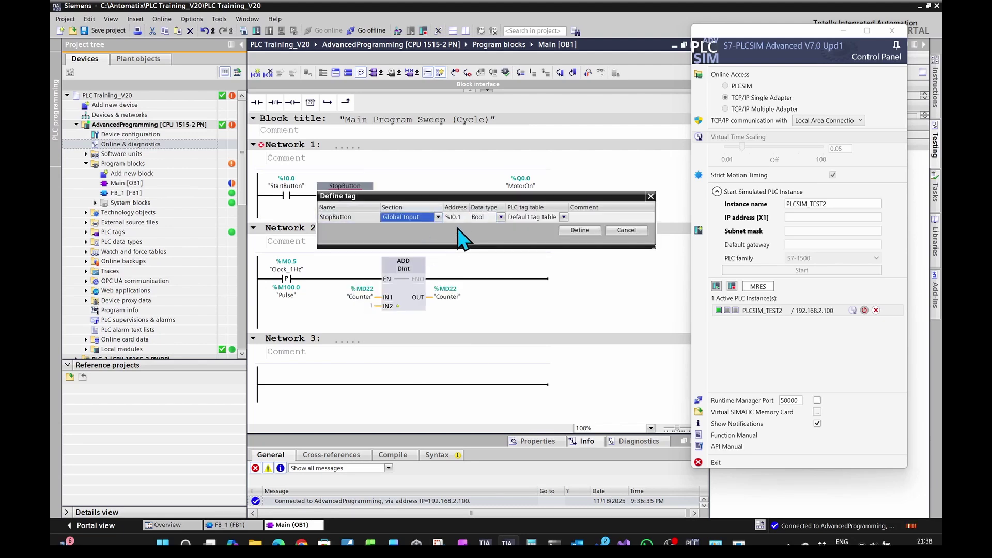
left_click(579, 230)
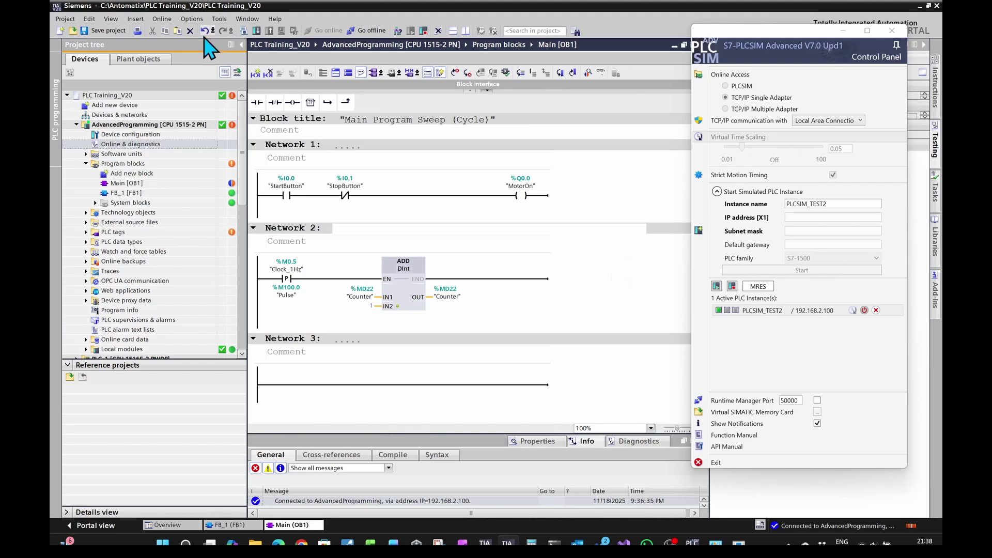
Download the modified program to the AdvancedProgramming PLC and monitor Main [OB1] online.
left_click(256, 30)
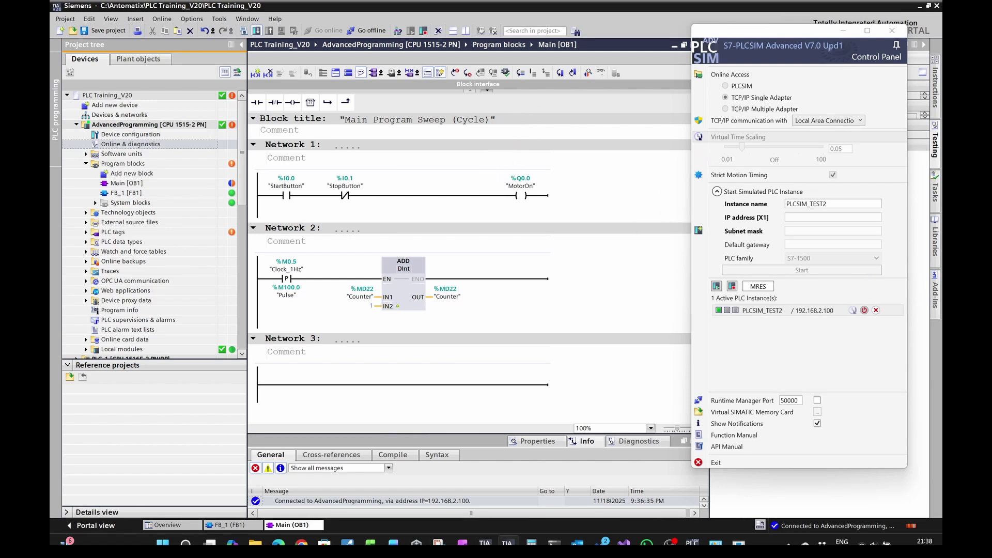
key("ctrl+t")
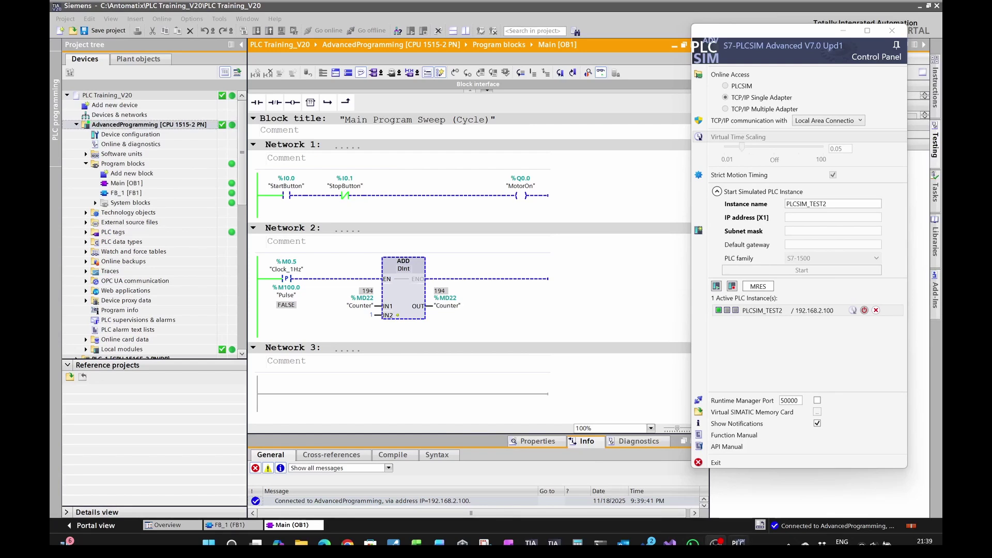
Bring the IO panel over the program, connect it to PLCSIM_TEST2 and write True to StartButton.
mouse_move(737, 541)
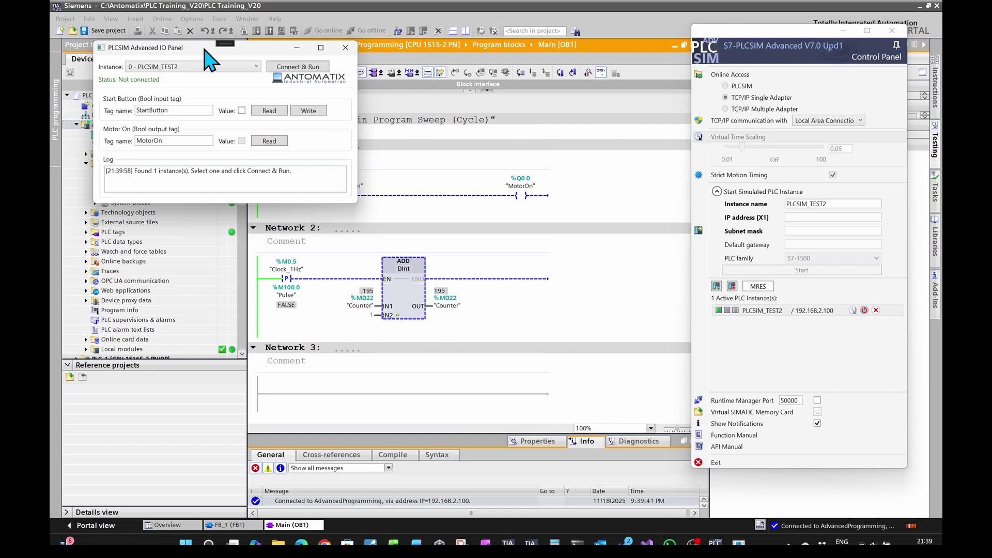
left_click_drag(194, 46, 482, 256)
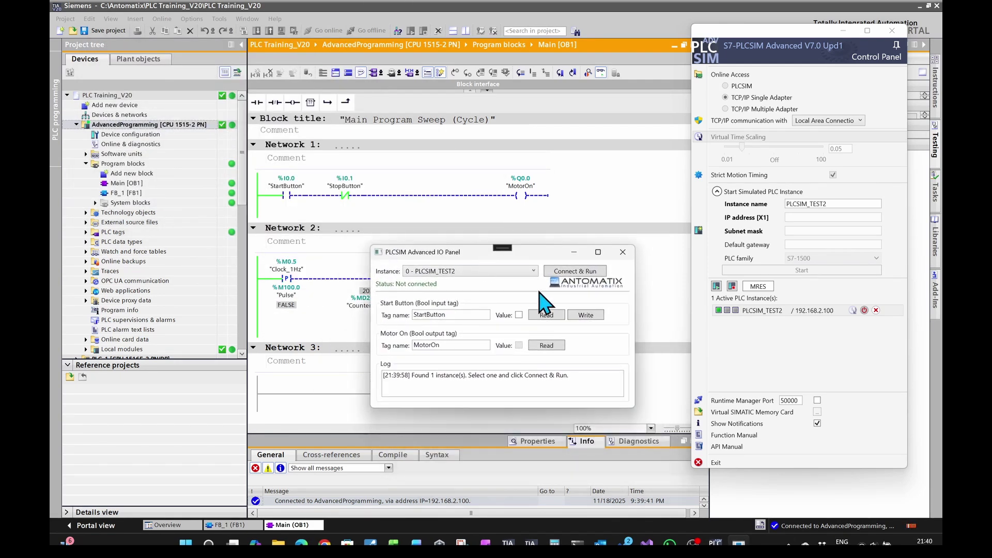
left_click(574, 271)
left_click(518, 314)
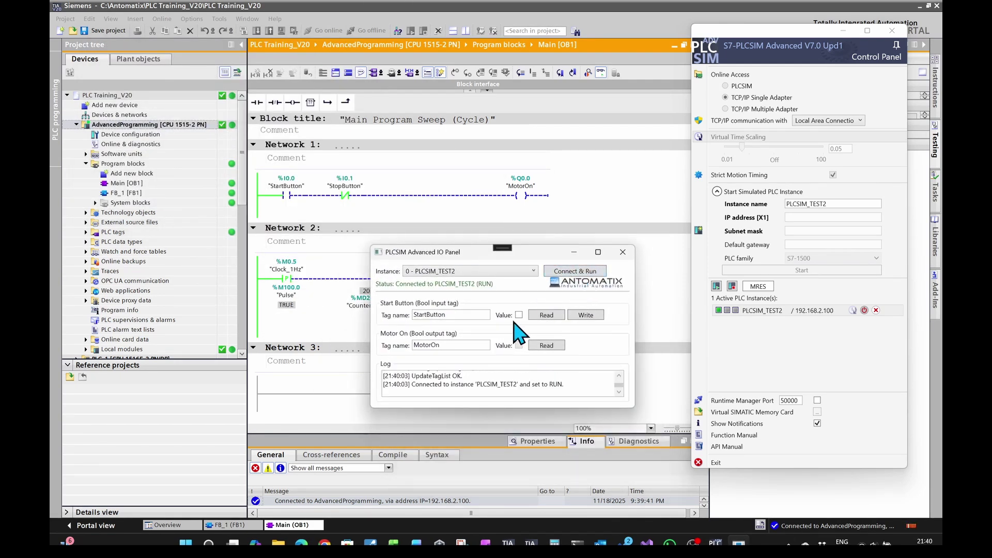
left_click(585, 315)
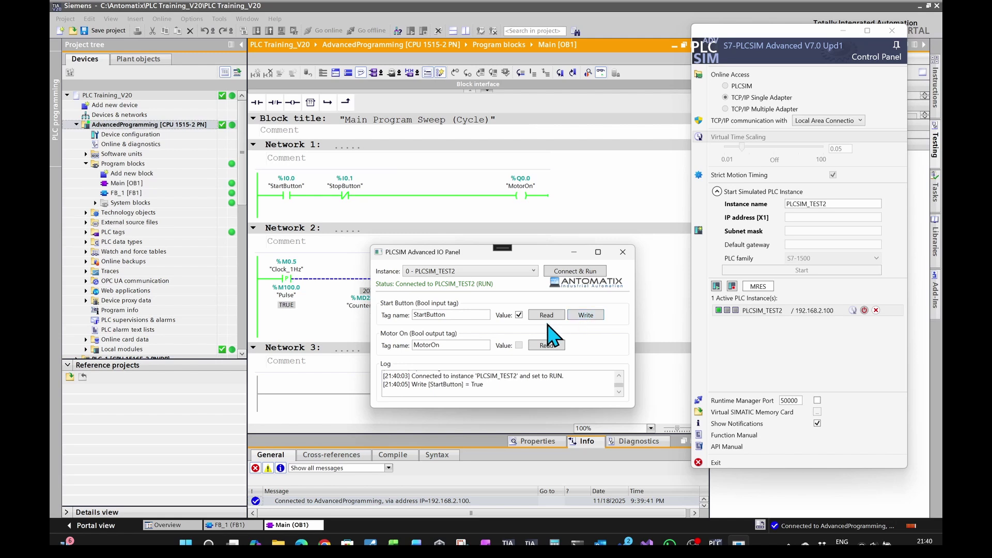
Change the input tag name in the IO panel to StopButton and write True to it.
left_click(424, 315)
left_click(519, 315)
left_click(585, 315)
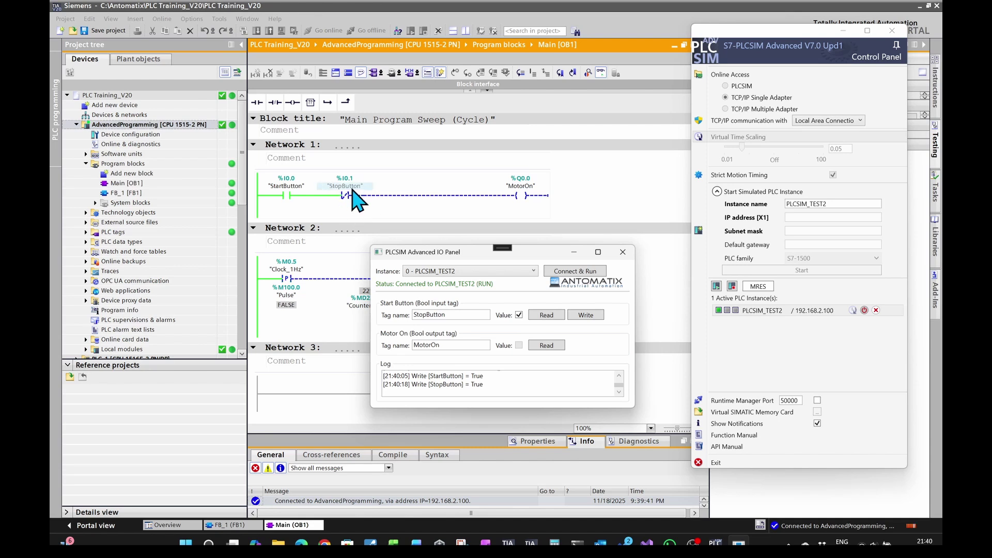